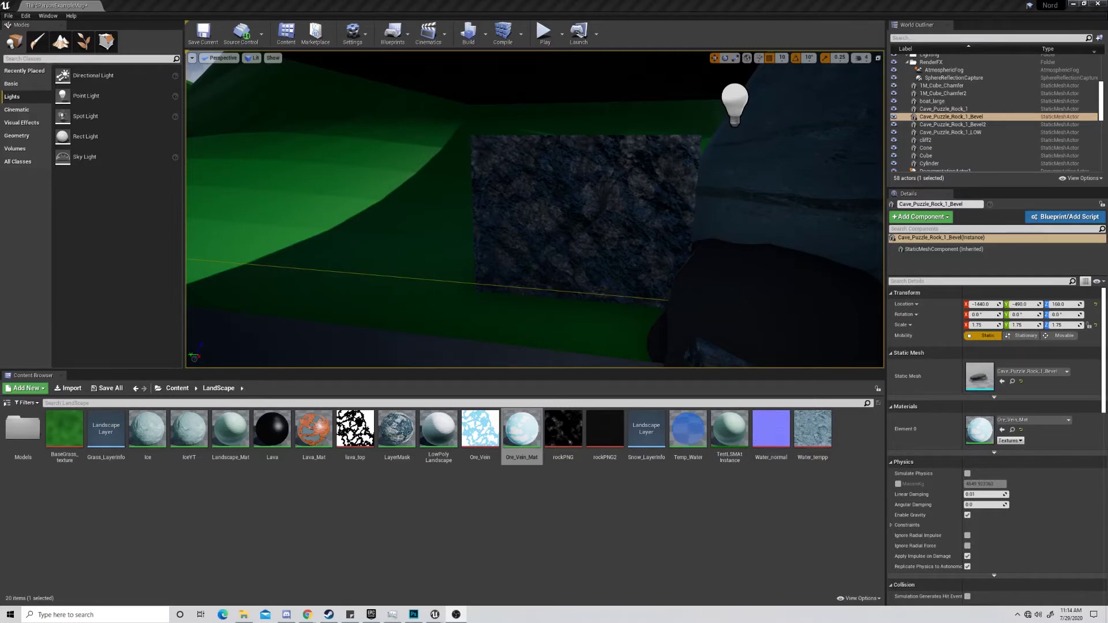
{"action": "right_click_drag", "start_coordinate": [421, 156], "coordinate": [491, 196]}
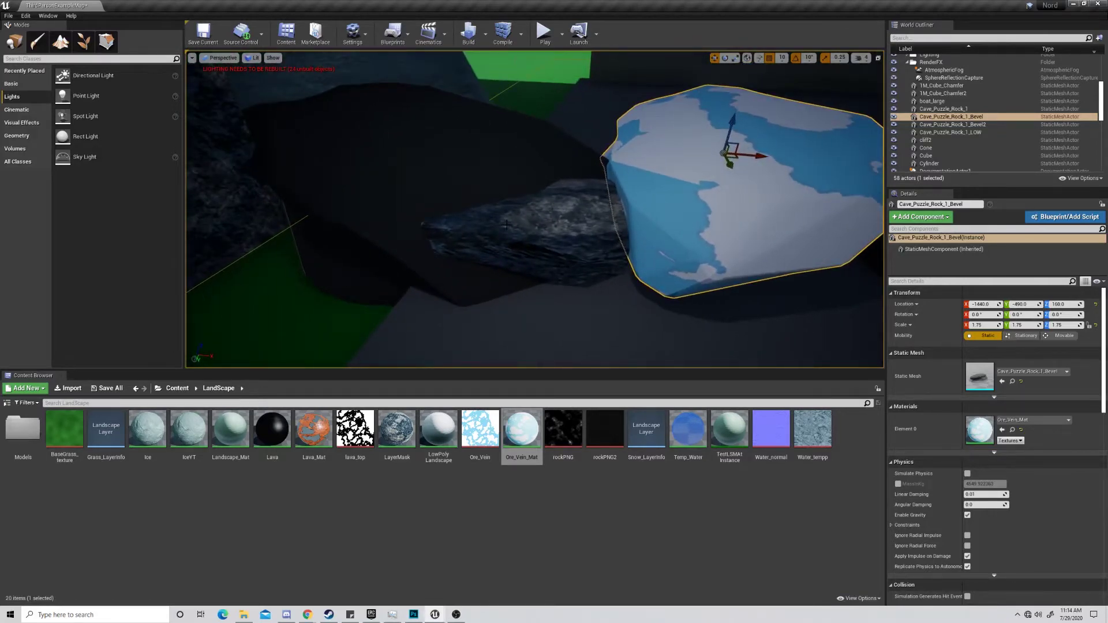
{"action": "right_click_drag", "start_coordinate": [509, 206], "coordinate": [473, 203]}
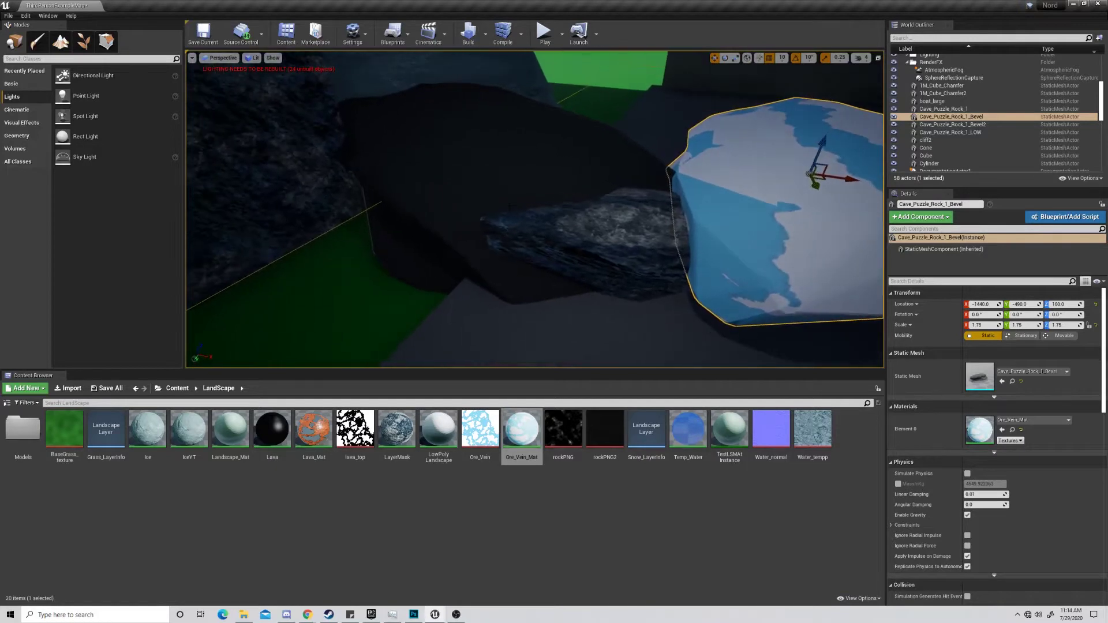
{"action": "right_click_drag", "start_coordinate": [509, 252], "coordinate": [595, 256]}
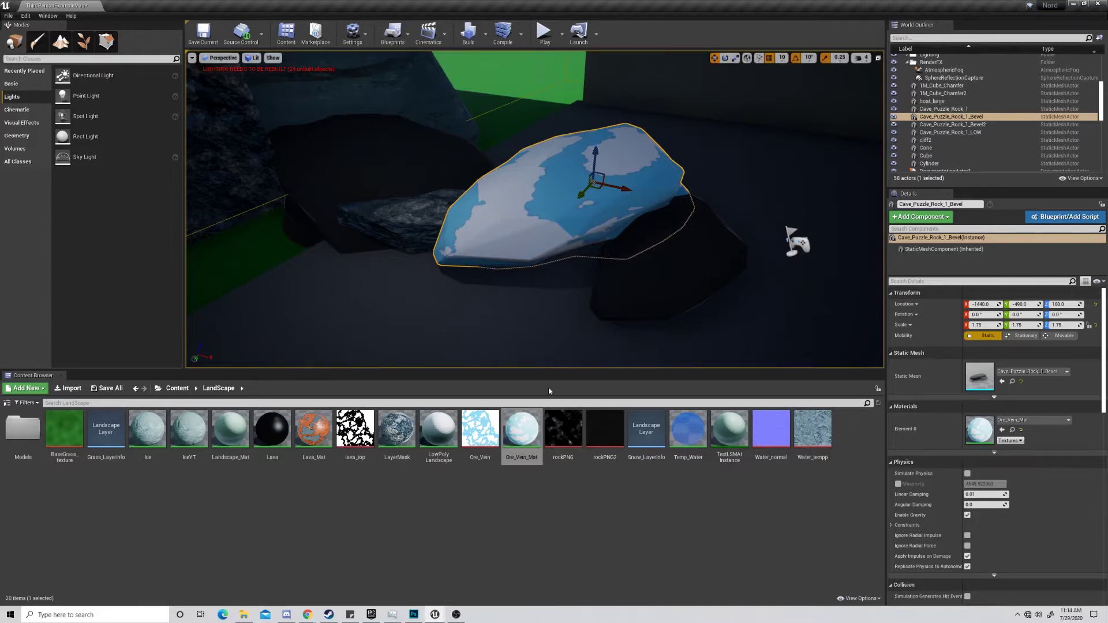
{"action": "left_click", "coordinate": [417, 237]}
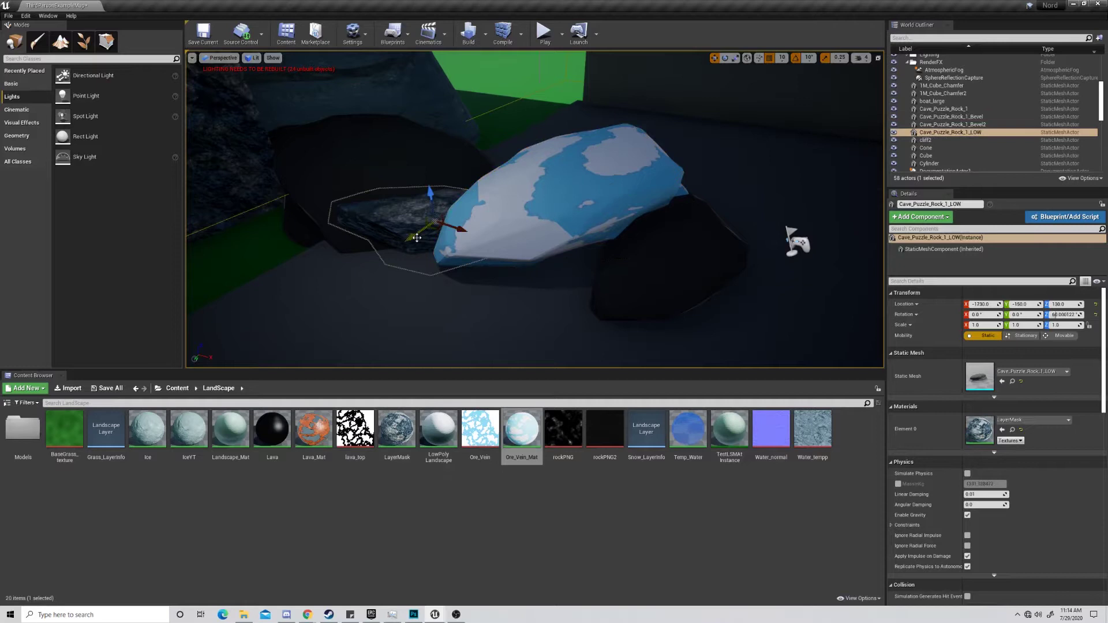
{"action": "left_click", "coordinate": [553, 211]}
- Create a material named LayerMaskYT in the LandScape folder and open it in a material editor docked beside the level tab
{"action": "right_click", "coordinate": [593, 500]}
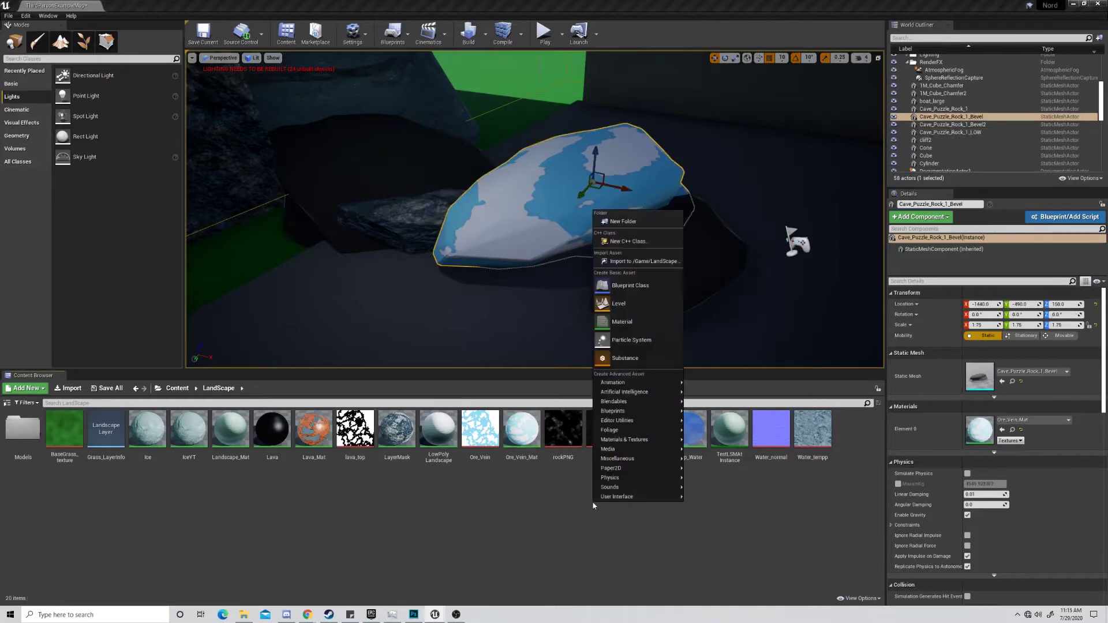
{"action": "left_click", "coordinate": [645, 328]}
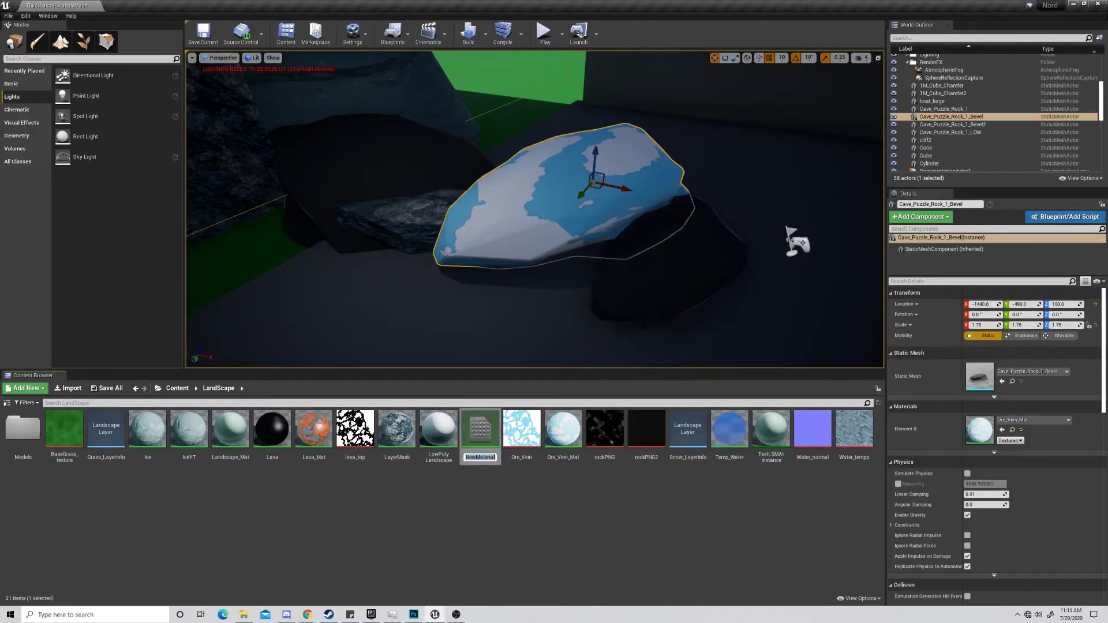
{"action": "type", "text": "LayerMask"}
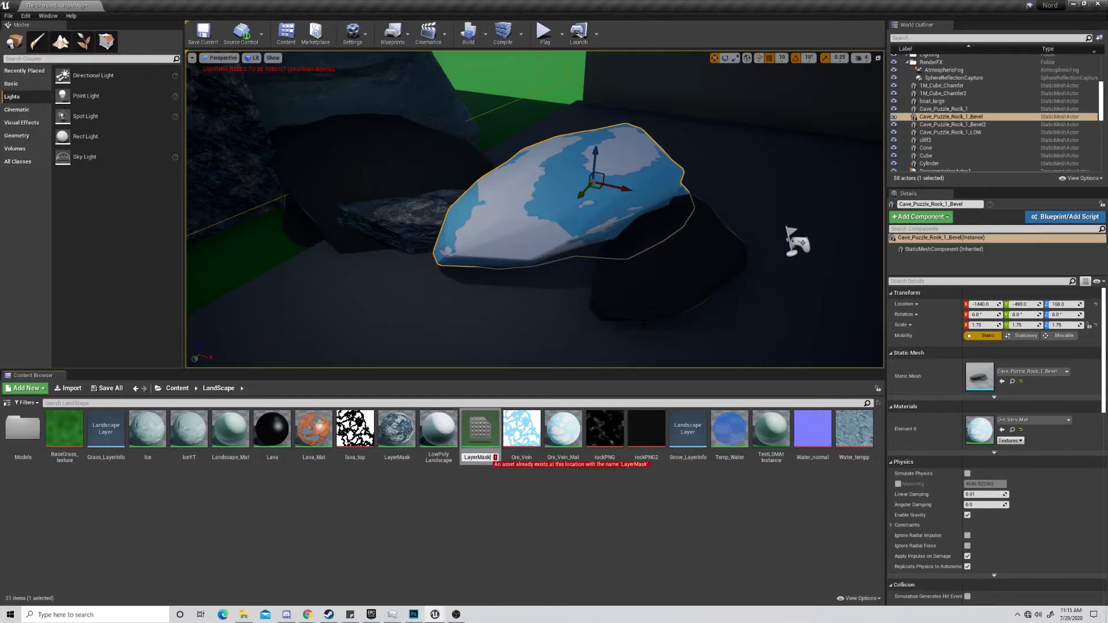
{"action": "type", "text": "YT"}
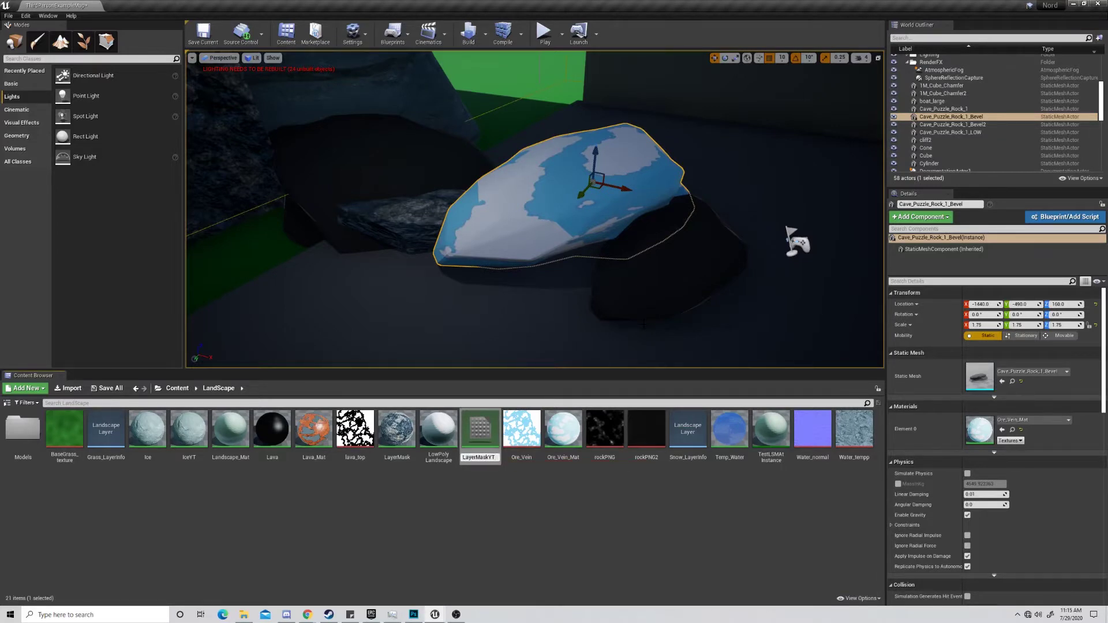
{"action": "key", "text": "Return"}
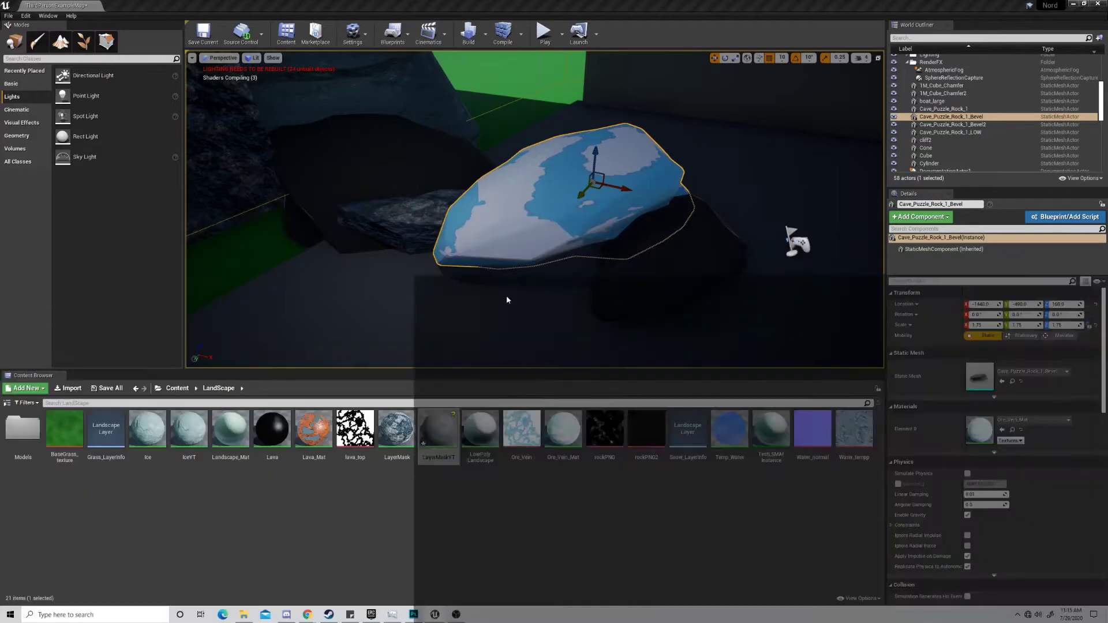
{"action": "left_click_drag", "start_coordinate": [506, 299], "coordinate": [420, 11]}
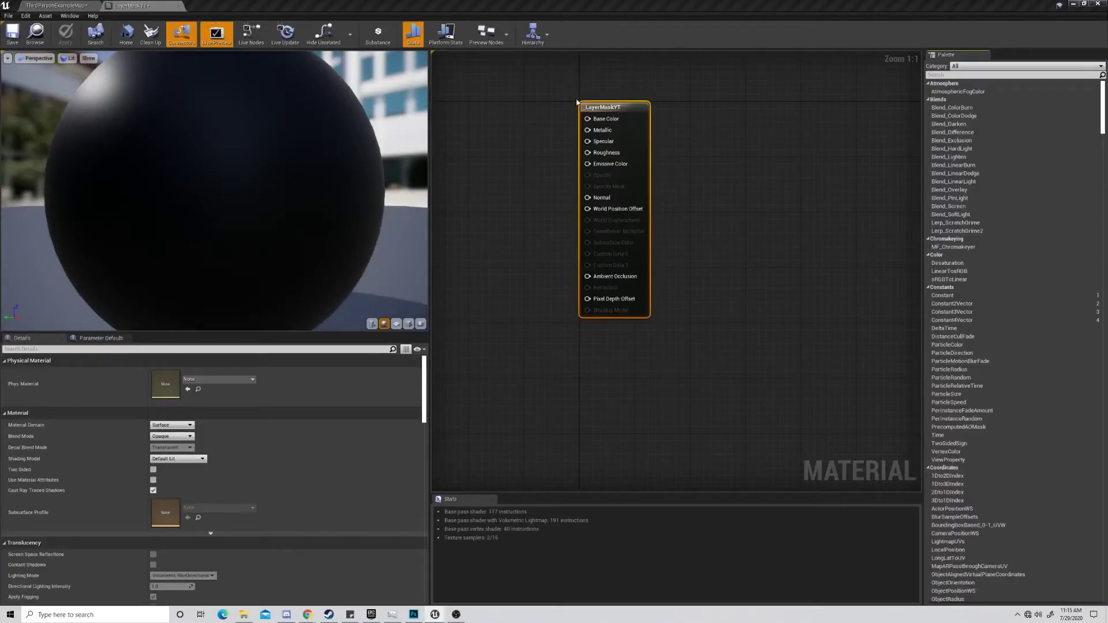
- Add a Texture Sample node to the empty graph area well ahead of the LayerMaskYT output node
{"action": "right_click_drag", "start_coordinate": [571, 83], "coordinate": [769, 159]}
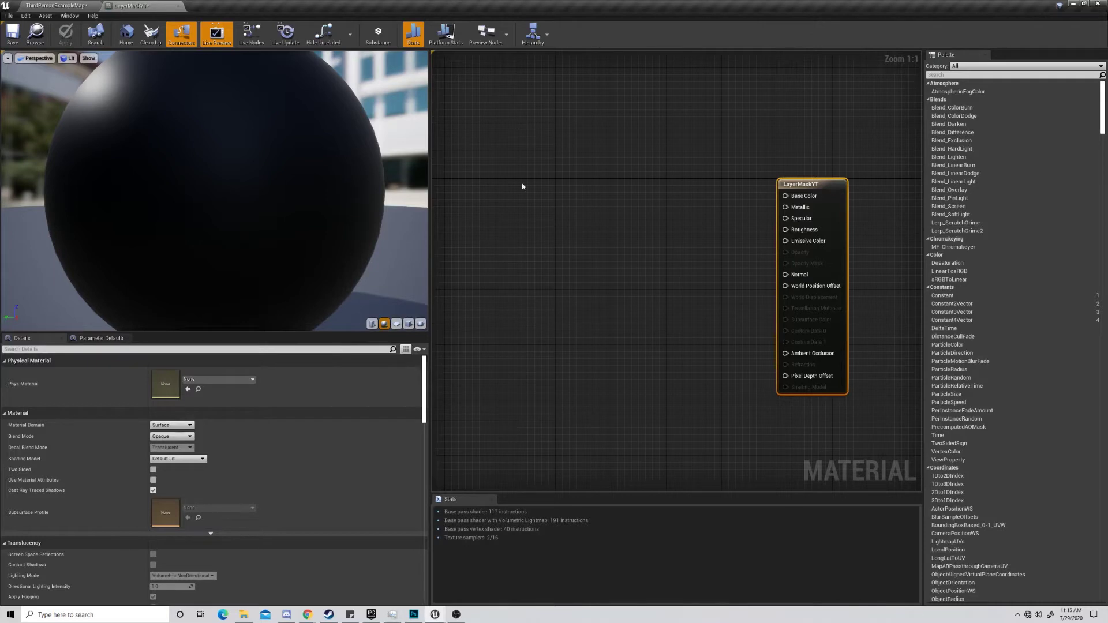
{"action": "right_click", "coordinate": [568, 212]}
{"action": "type", "text": "te"}
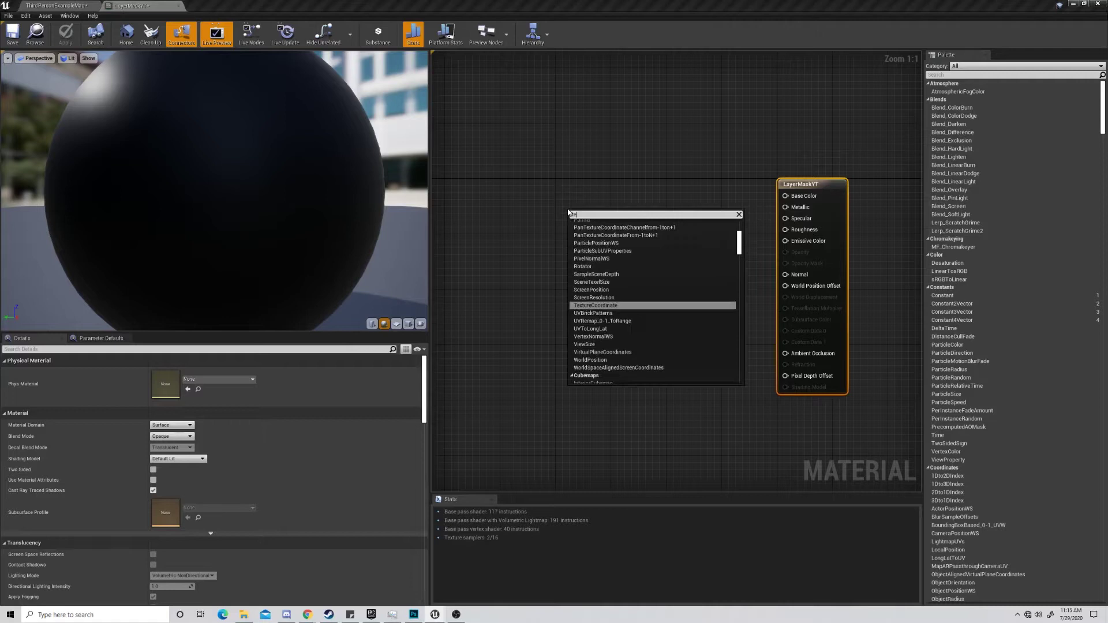
{"action": "type", "text": "xture"}
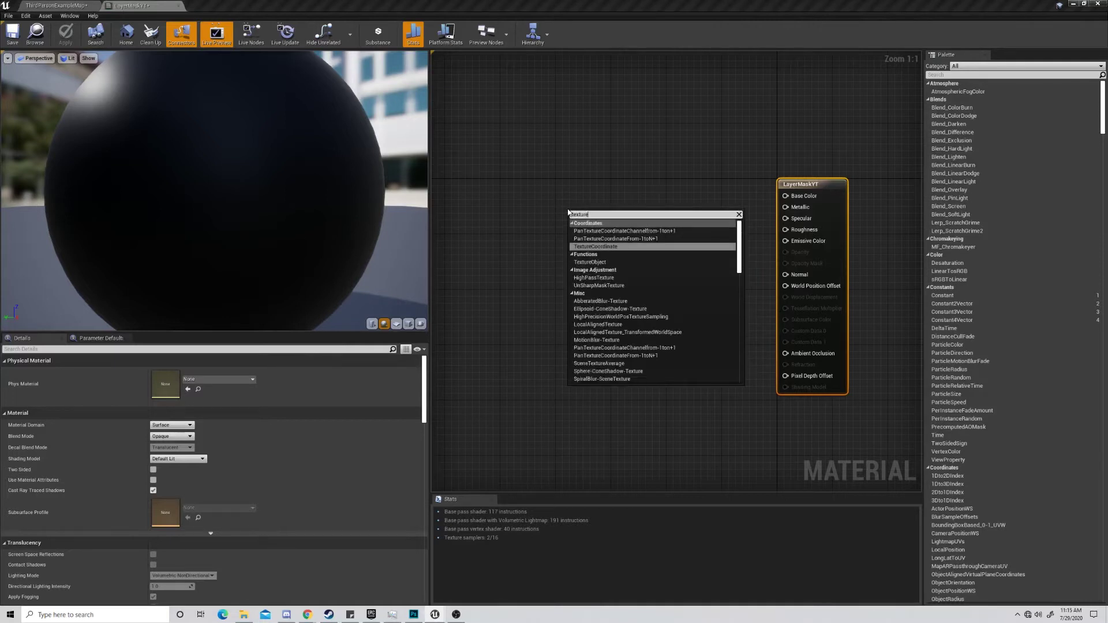
{"action": "type", "text": "sam"}
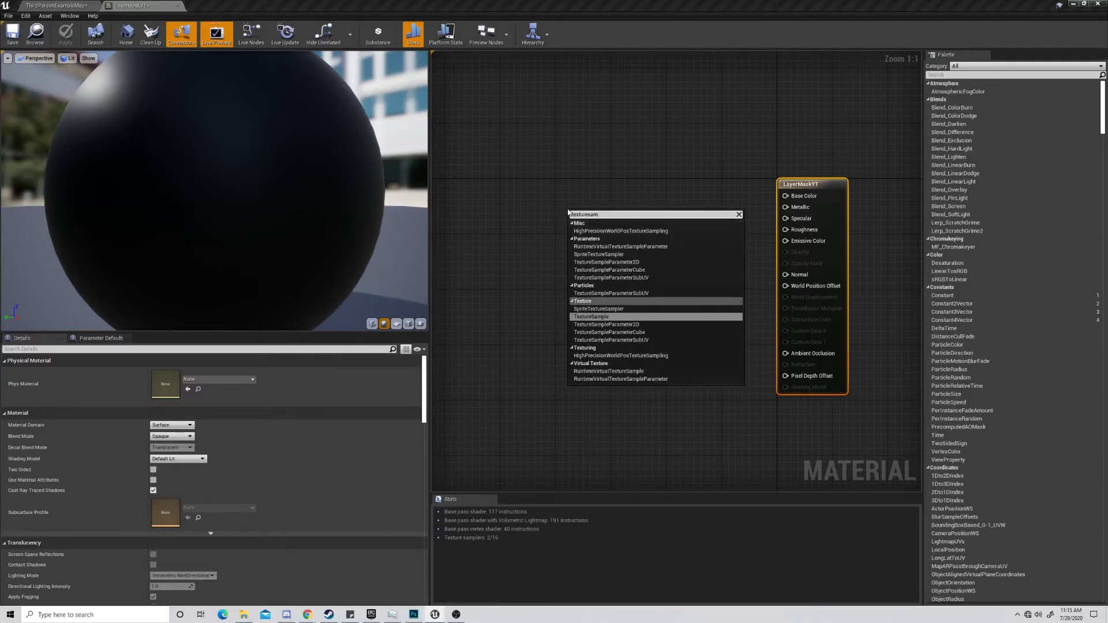
{"action": "key", "text": "Return"}
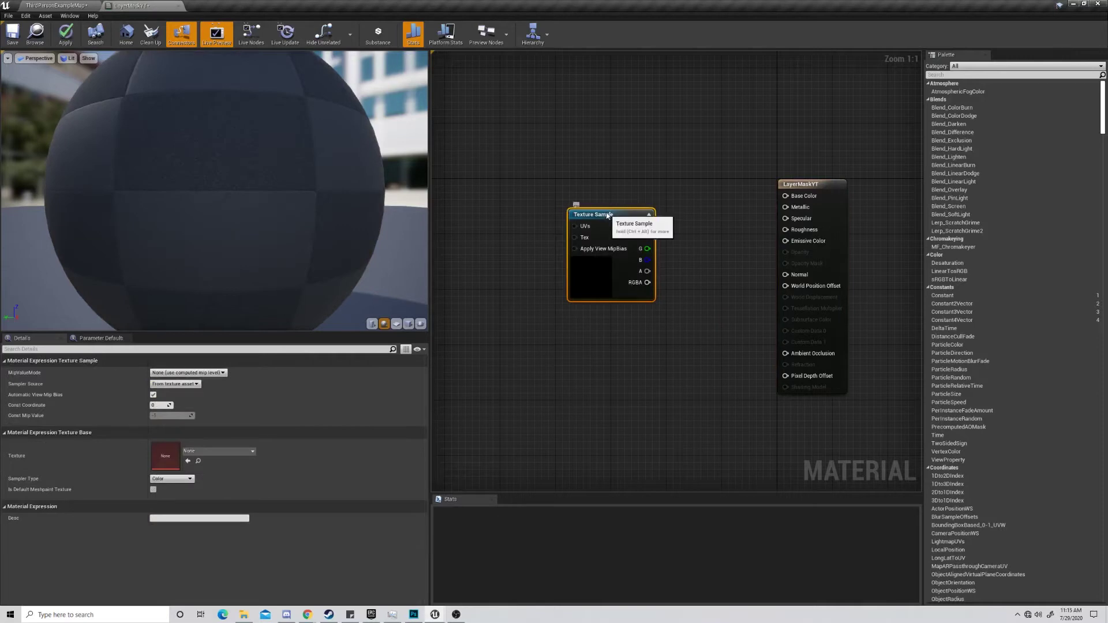
{"action": "left_click_drag", "start_coordinate": [608, 218], "coordinate": [520, 139]}
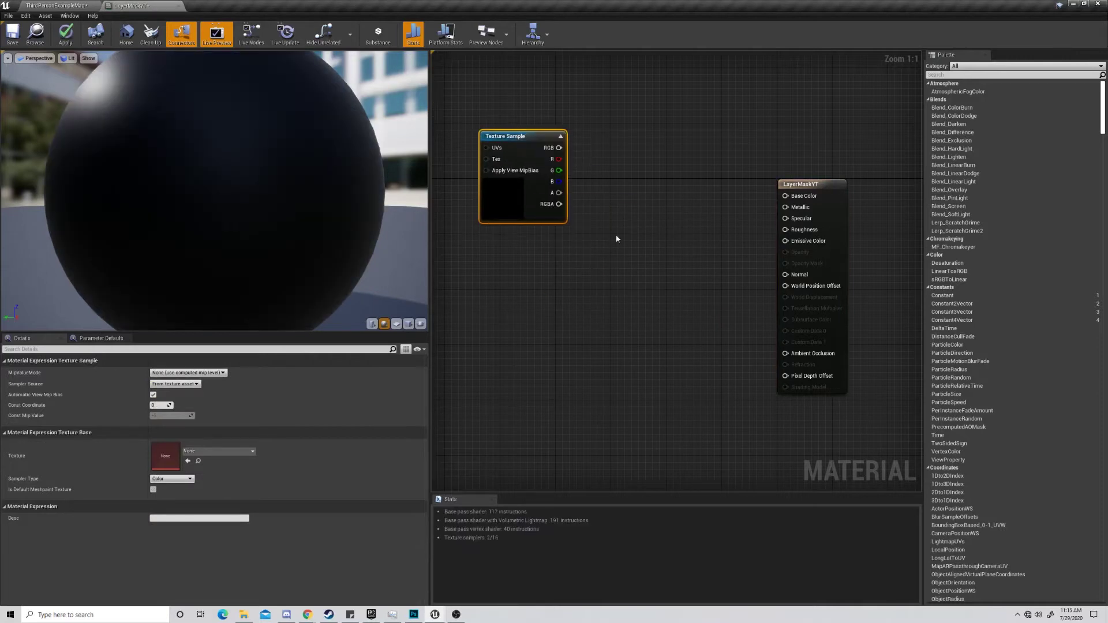
- Add a OneMinus (1-x) node and a LinearInterpolate node between the Texture Sample and the material output
{"action": "right_click", "coordinate": [591, 197]}
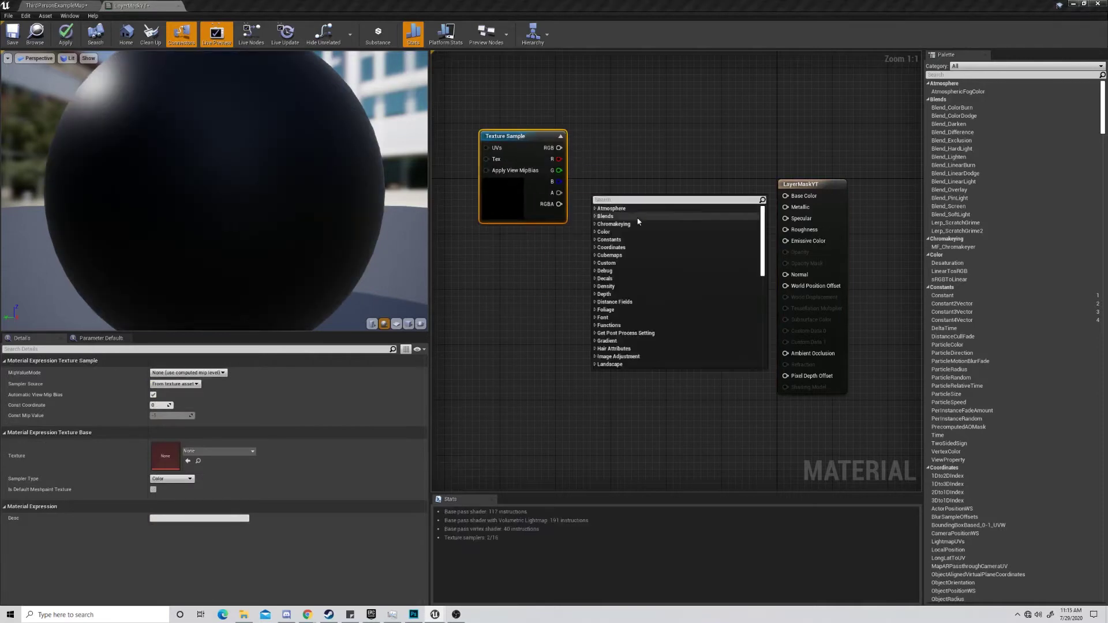
{"action": "type", "text": "1-x"}
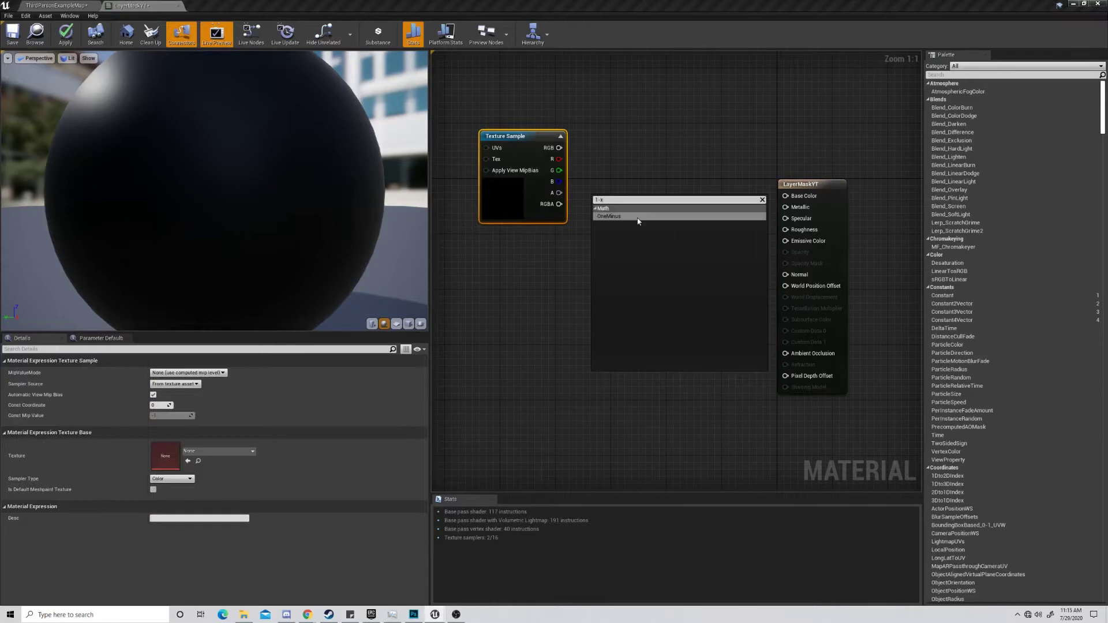
{"action": "left_click", "coordinate": [638, 217]}
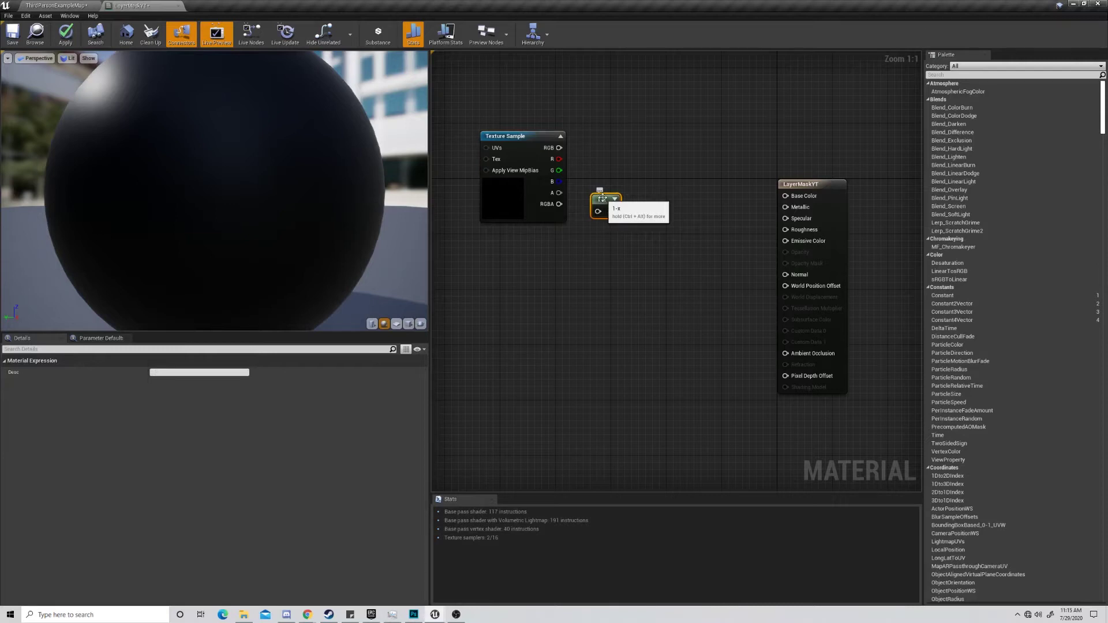
{"action": "right_click", "coordinate": [666, 198]}
{"action": "type", "text": "lerp"}
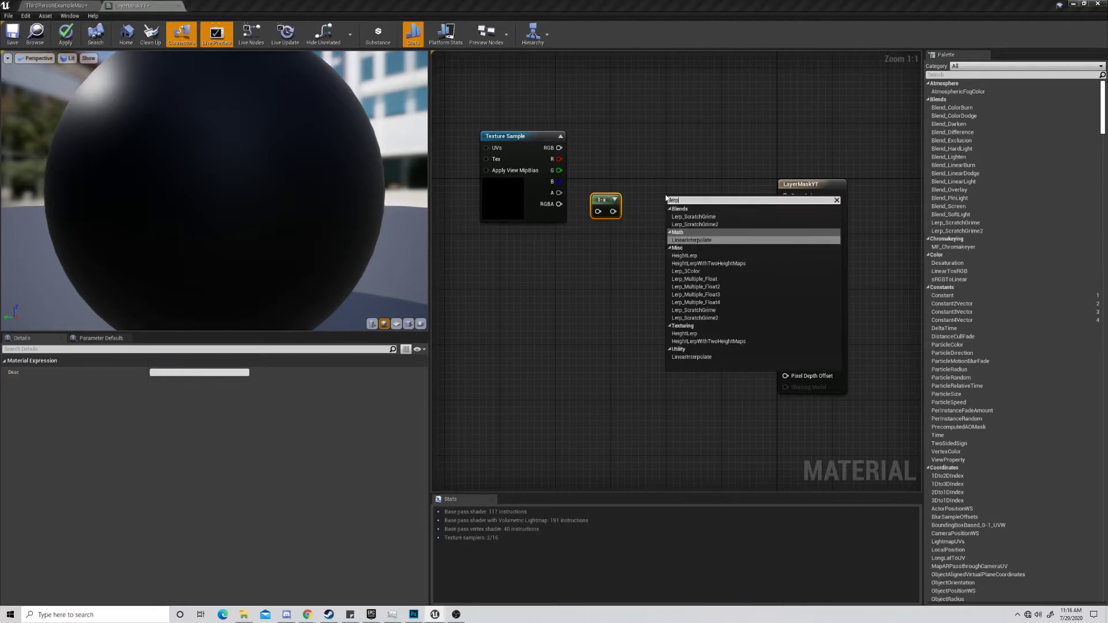
{"action": "key", "text": "Return"}
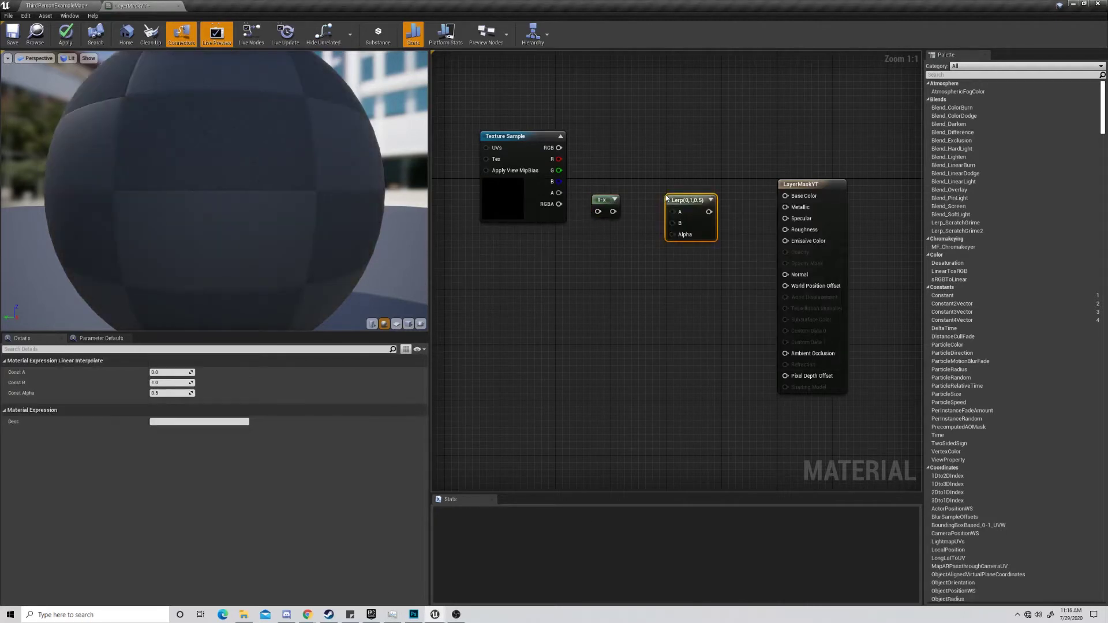
- Spread the nodes apart, moving the Lerp, 1-x and Texture Sample nodes lower, with 1-x between the other two
{"action": "left_click_drag", "start_coordinate": [692, 202], "coordinate": [687, 236]}
{"action": "left_click_drag", "start_coordinate": [600, 199], "coordinate": [598, 282]}
{"action": "left_click_drag", "start_coordinate": [514, 144], "coordinate": [485, 192]}
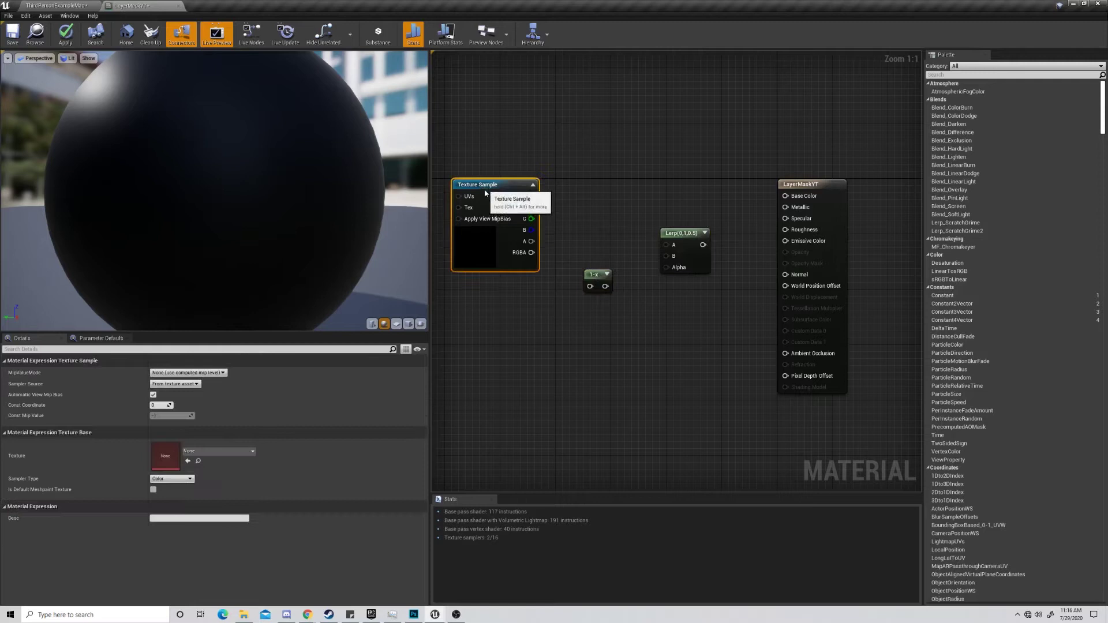
{"action": "left_click", "coordinate": [545, 143]}
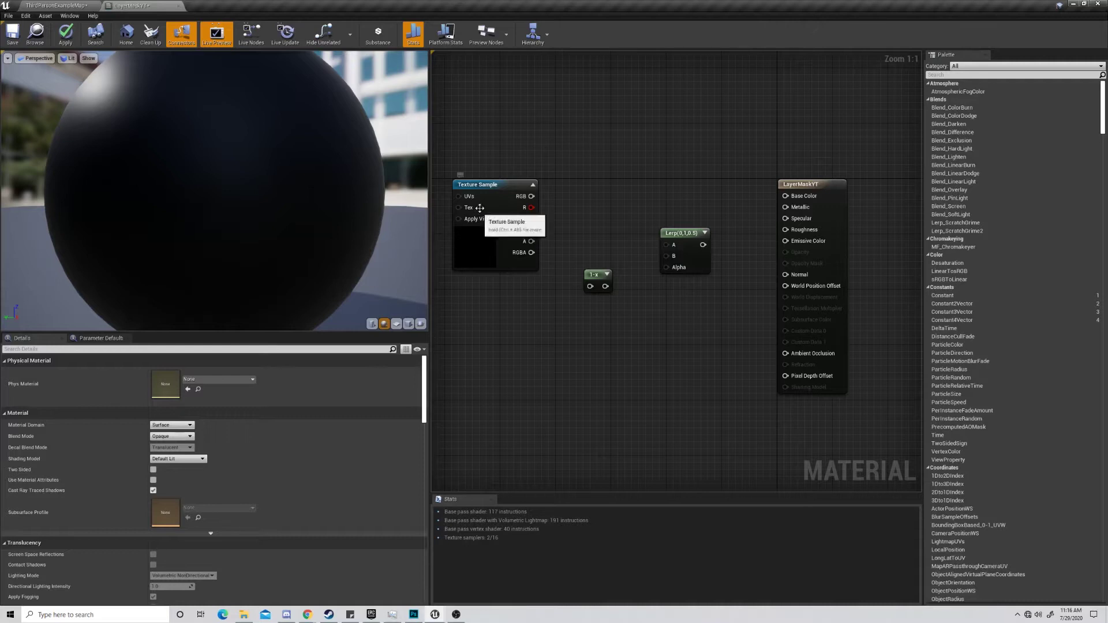
- Duplicate the Texture Sample node three times
{"action": "left_click", "coordinate": [496, 185]}
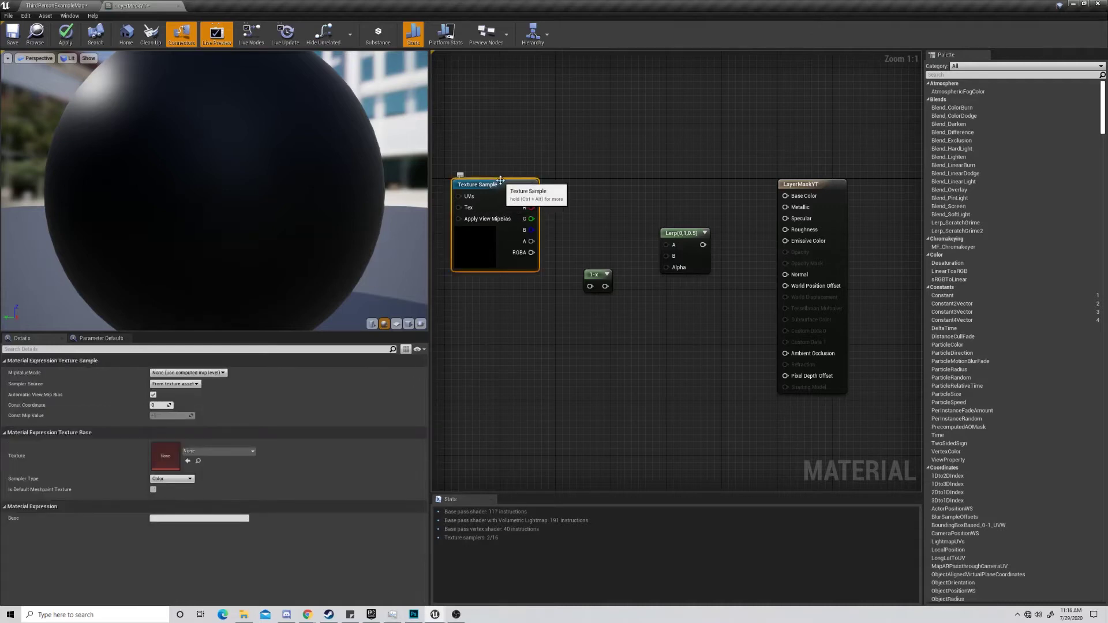
{"action": "key", "text": "ctrl+w"}
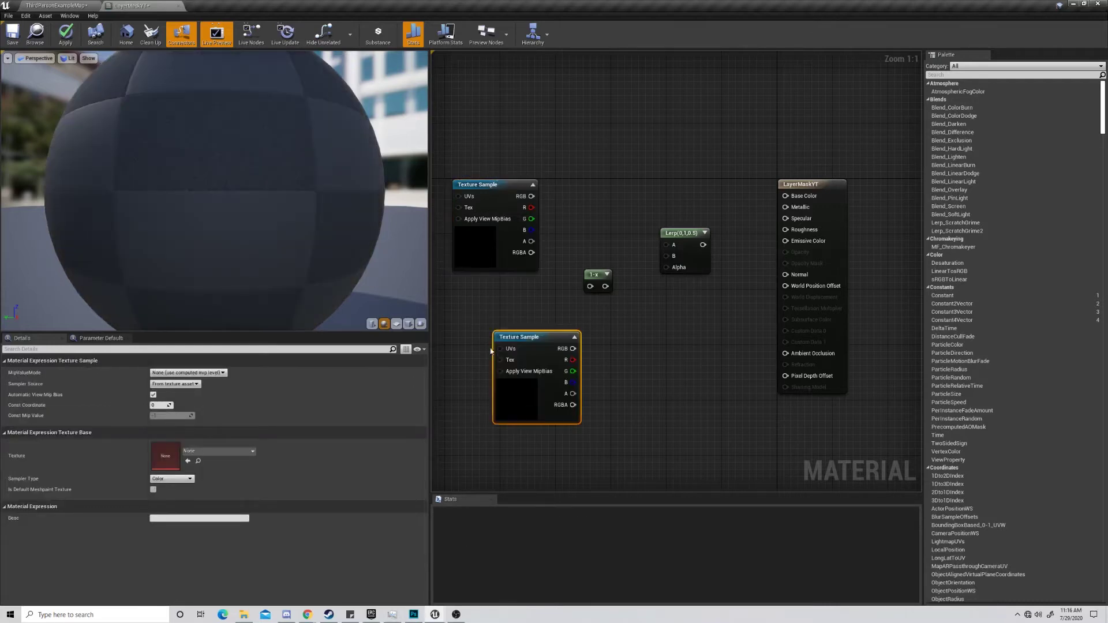
{"action": "key", "text": "ctrl+w"}
{"action": "key", "text": "ctrl+w"}
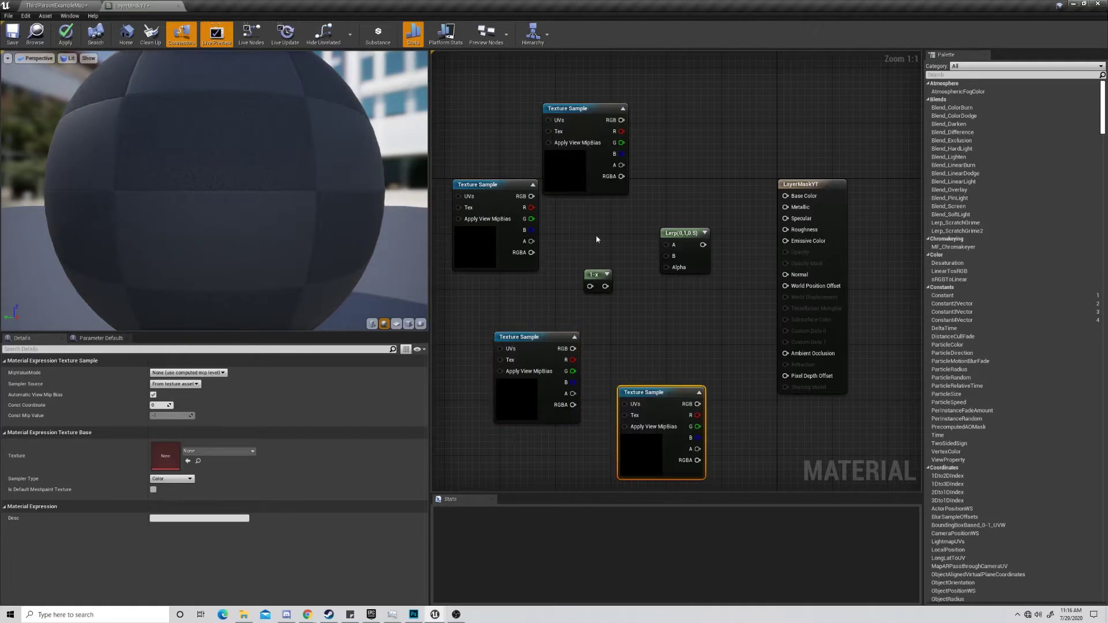
- Arrange the four Texture Sample nodes in one column, as an upper pair and a lower pair
{"action": "left_click_drag", "start_coordinate": [547, 340], "coordinate": [511, 320]}
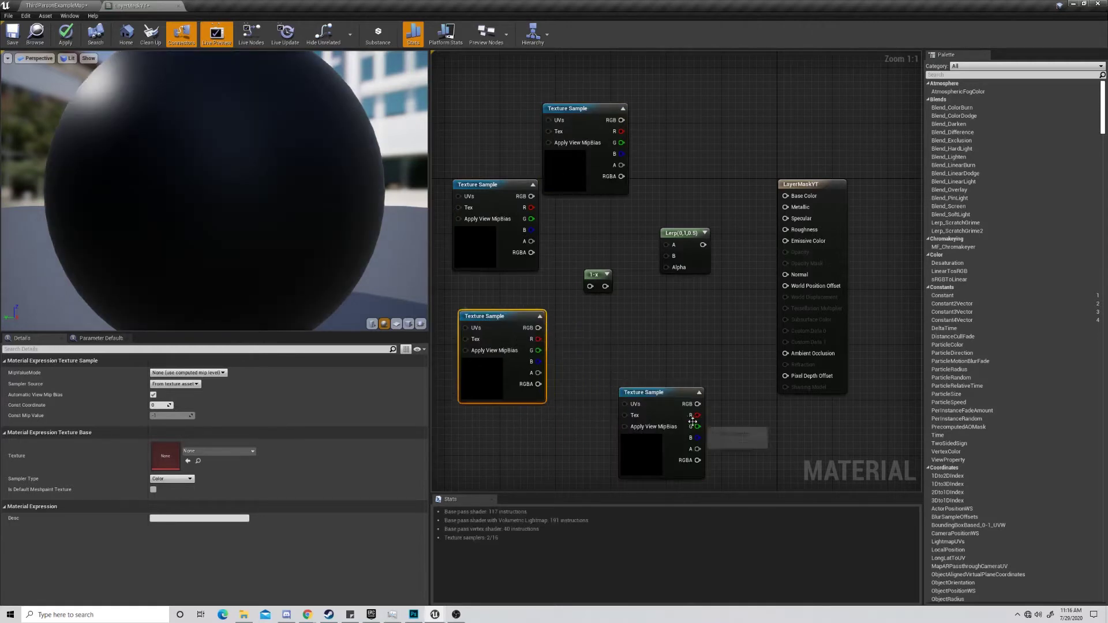
{"action": "left_click_drag", "start_coordinate": [670, 391], "coordinate": [514, 417]}
{"action": "left_click_drag", "start_coordinate": [497, 184], "coordinate": [496, 176]}
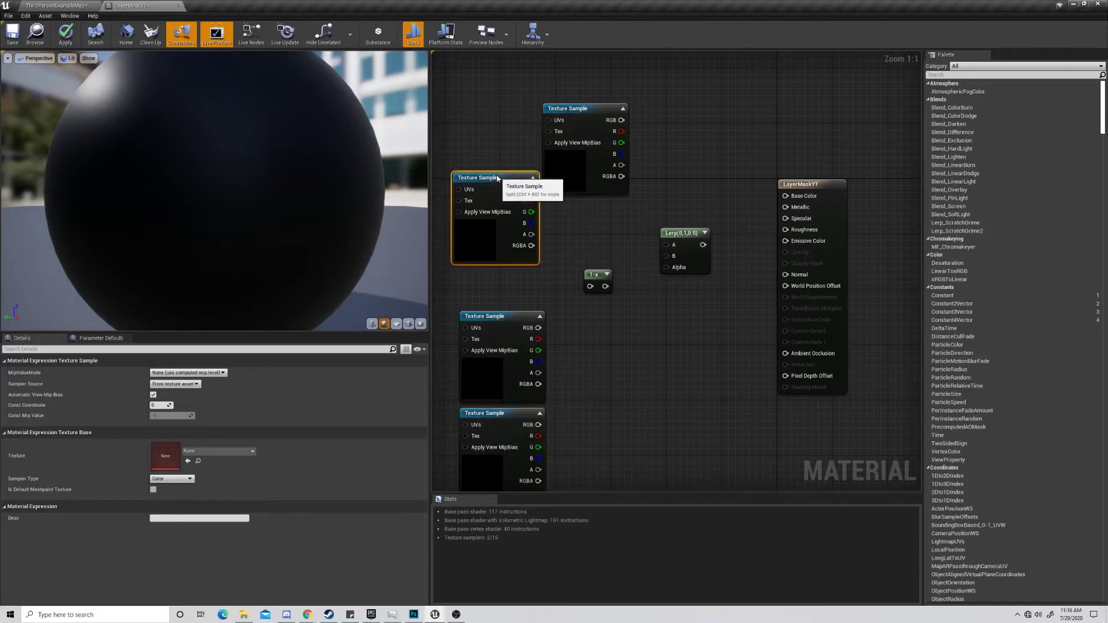
{"action": "left_click_drag", "start_coordinate": [587, 104], "coordinate": [497, 77]}
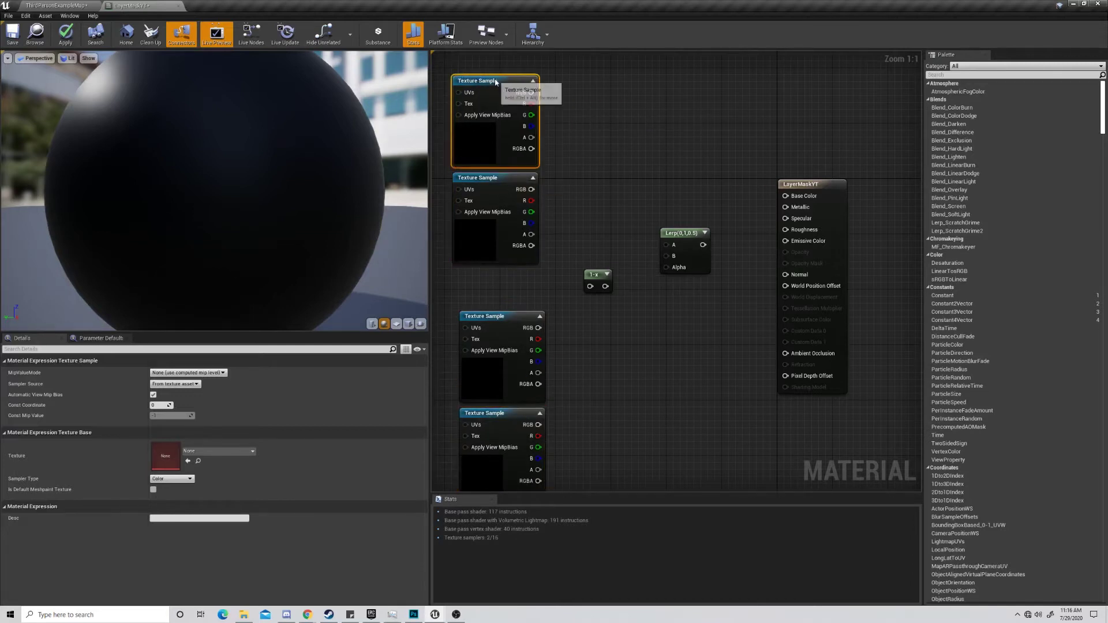
- Place the 1-x node beside the lowest Texture Sample and connect that sample's RGB output to its input
{"action": "left_click", "coordinate": [641, 109]}
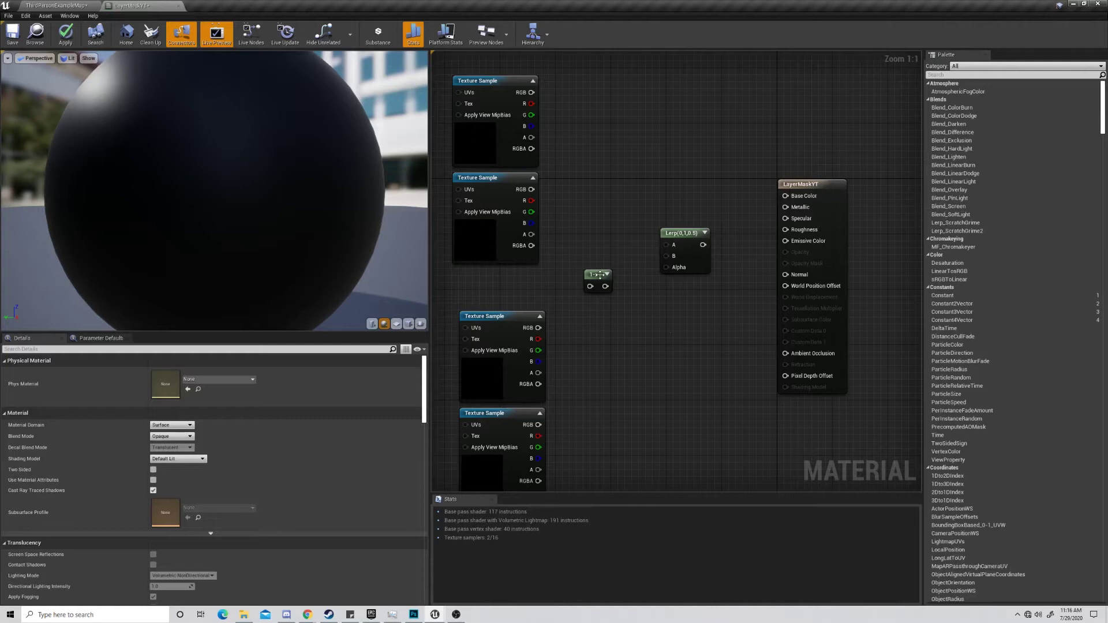
{"action": "left_click_drag", "start_coordinate": [600, 277], "coordinate": [608, 382]}
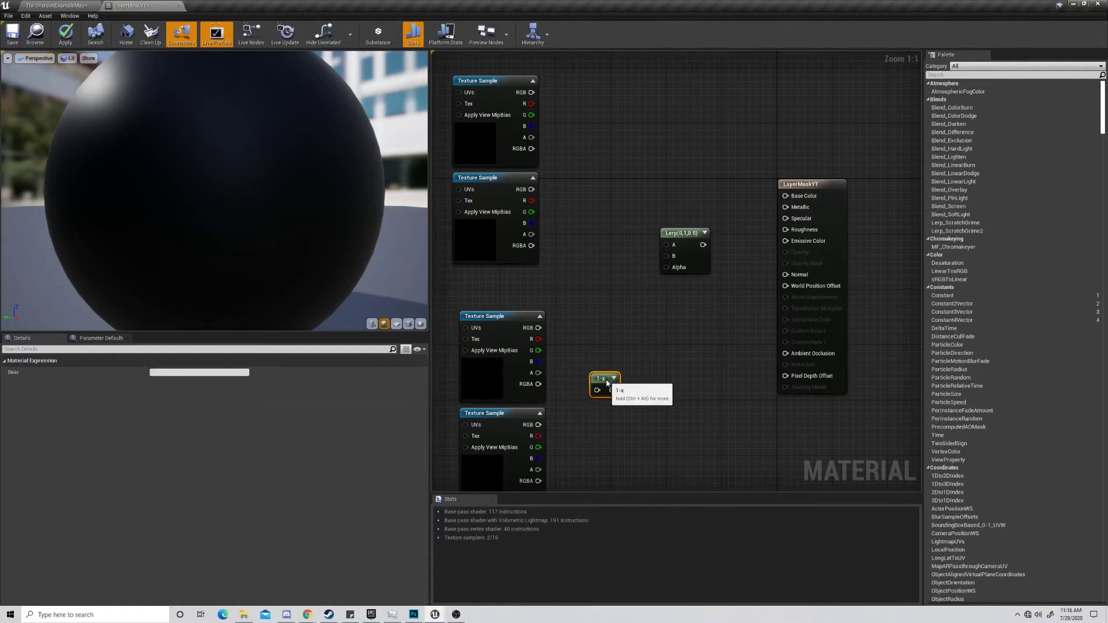
{"action": "left_click_drag", "start_coordinate": [538, 425], "coordinate": [607, 419]}
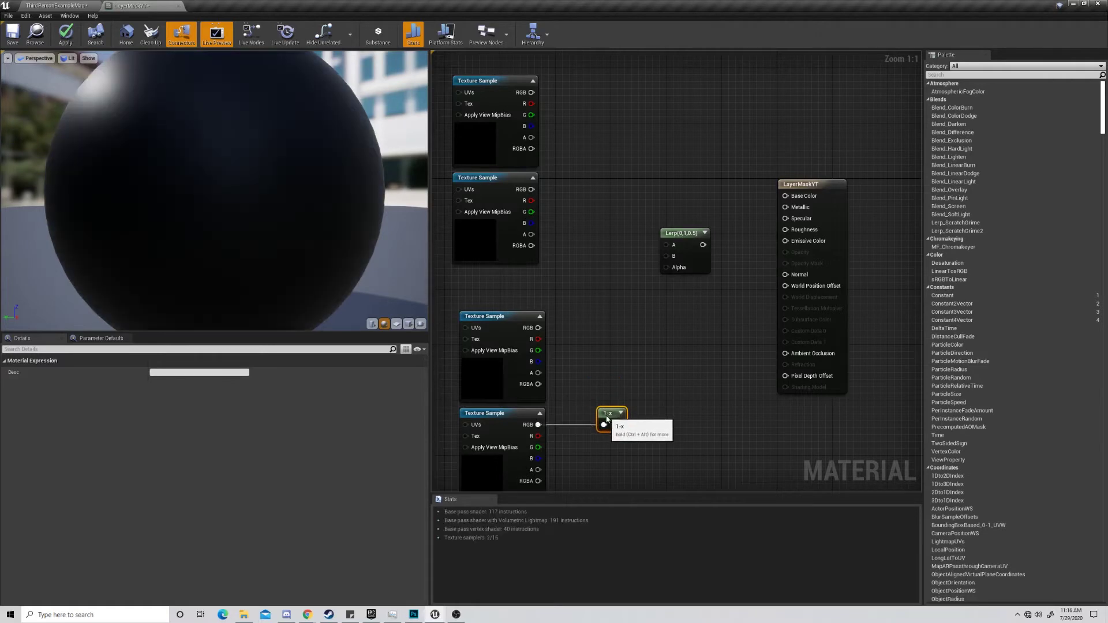
- Assign the T_Detail_Rocky_N texture to the lowest Texture Sample
{"action": "left_click", "coordinate": [495, 459]}
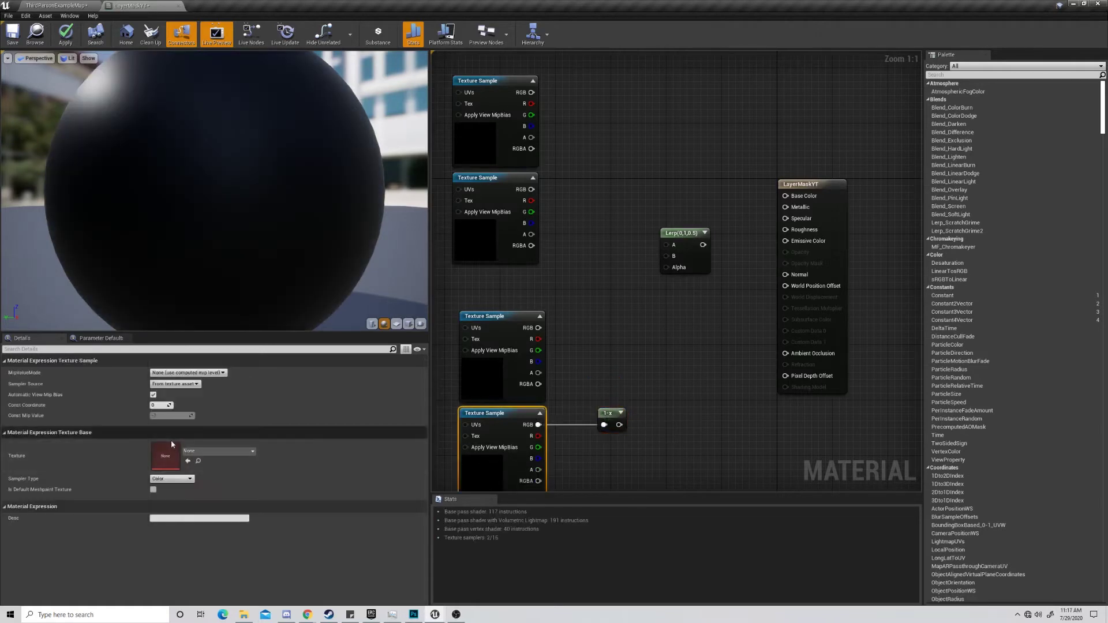
{"action": "left_click", "coordinate": [234, 450]}
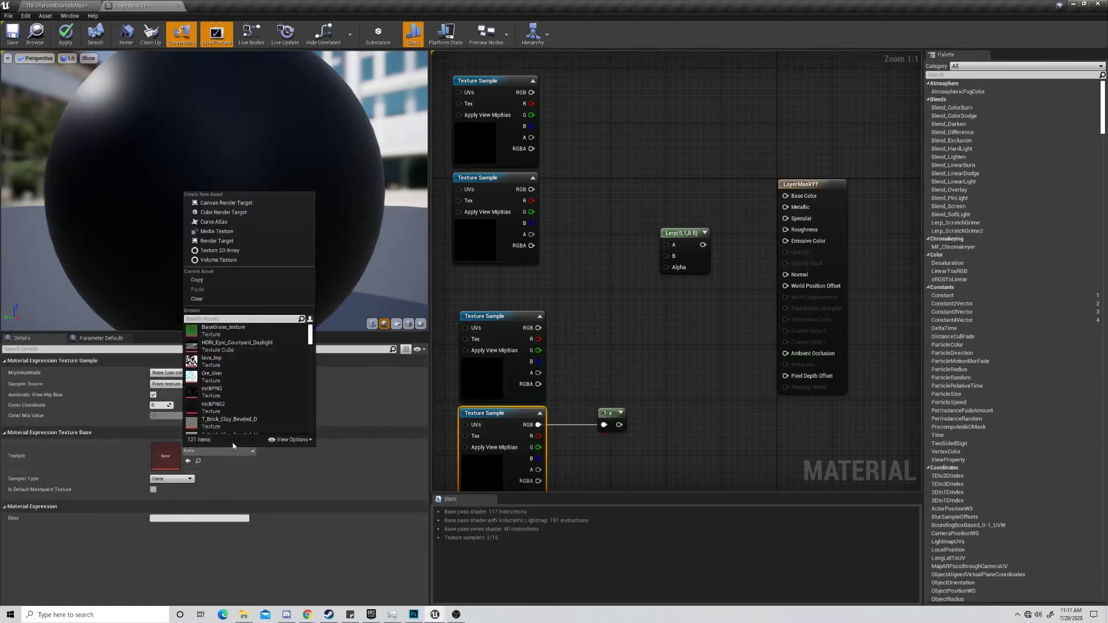
{"action": "type", "text": "rocky"}
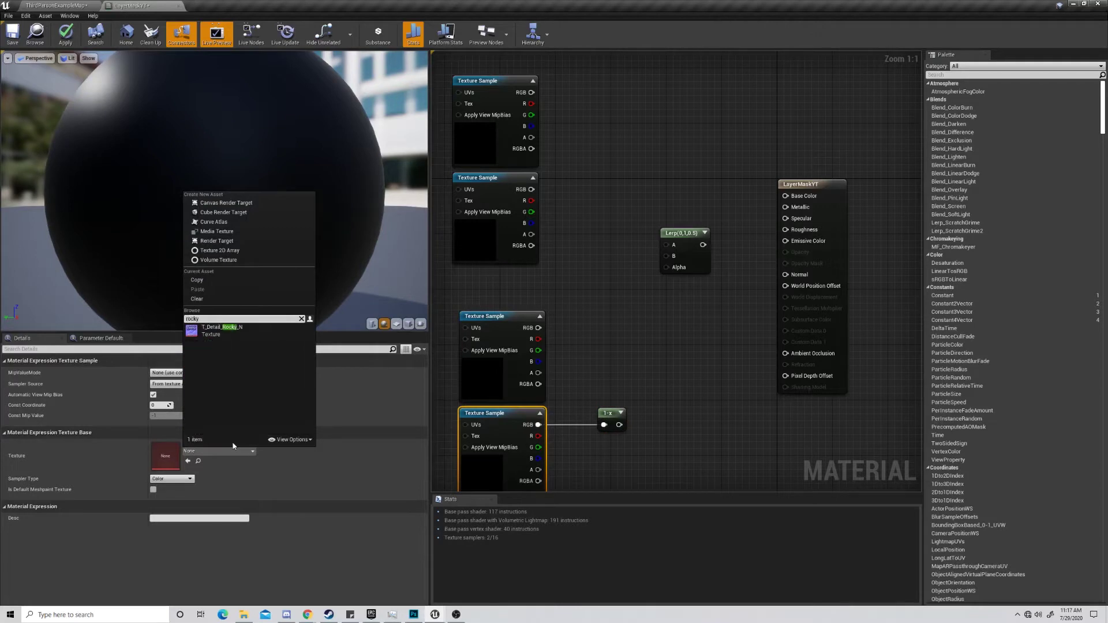
{"action": "left_click", "coordinate": [220, 330]}
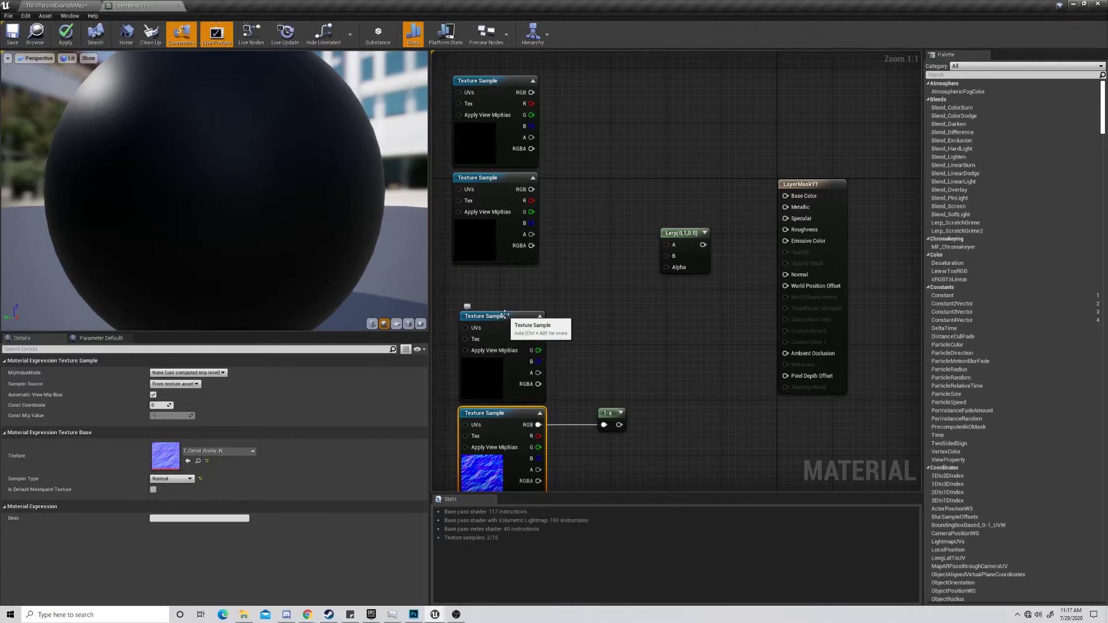
- Switch the material preview to the plane shape and turn it to face the camera
{"action": "left_click", "coordinate": [505, 315]}
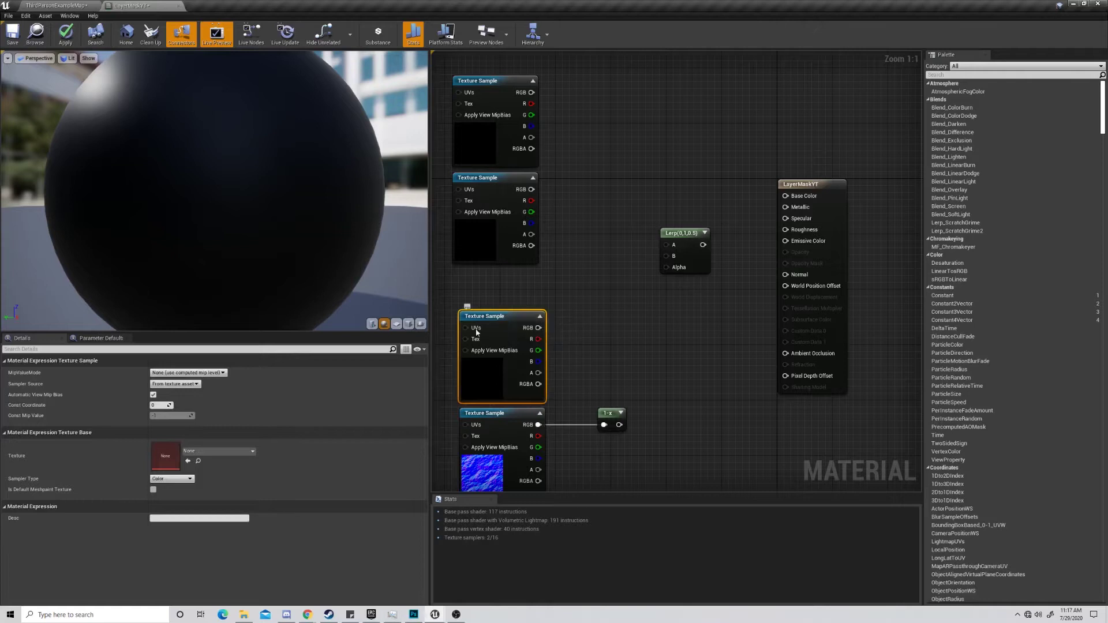
{"action": "left_click", "coordinate": [396, 324]}
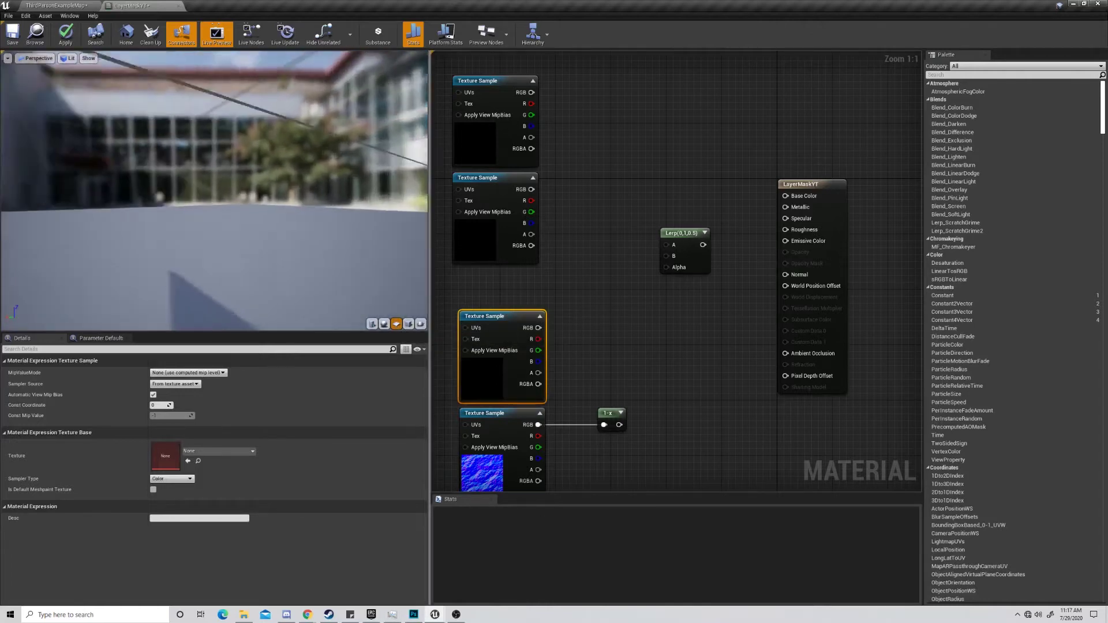
{"action": "left_click_drag", "start_coordinate": [371, 265], "coordinate": [394, 265]}
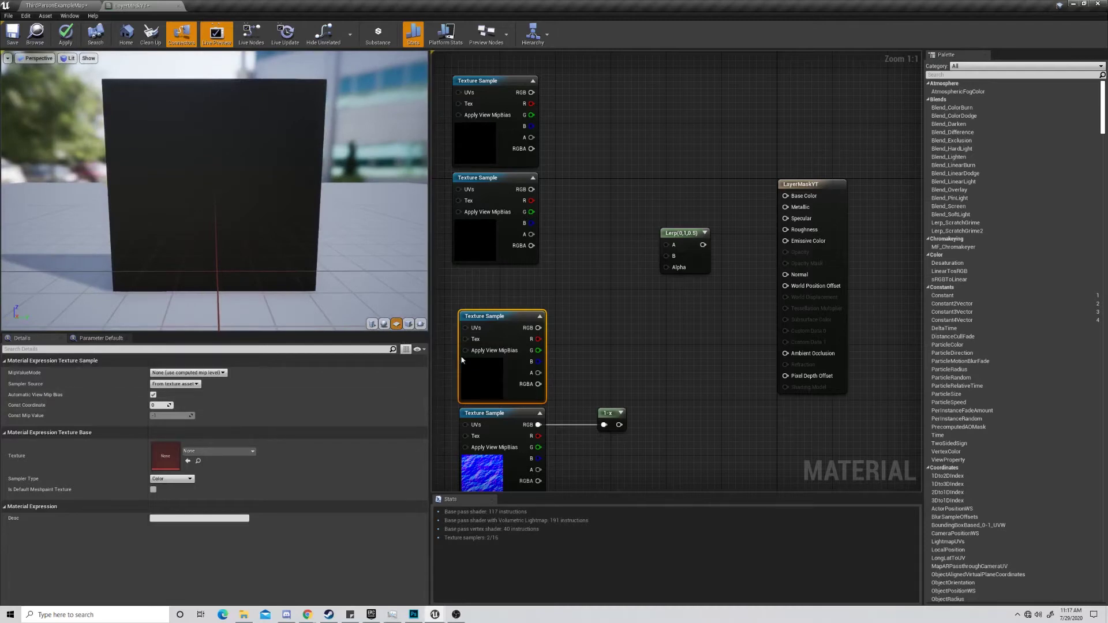
- Assign the lava_top texture to the upper Texture Sample of the lower pair
{"action": "left_click", "coordinate": [515, 395]}
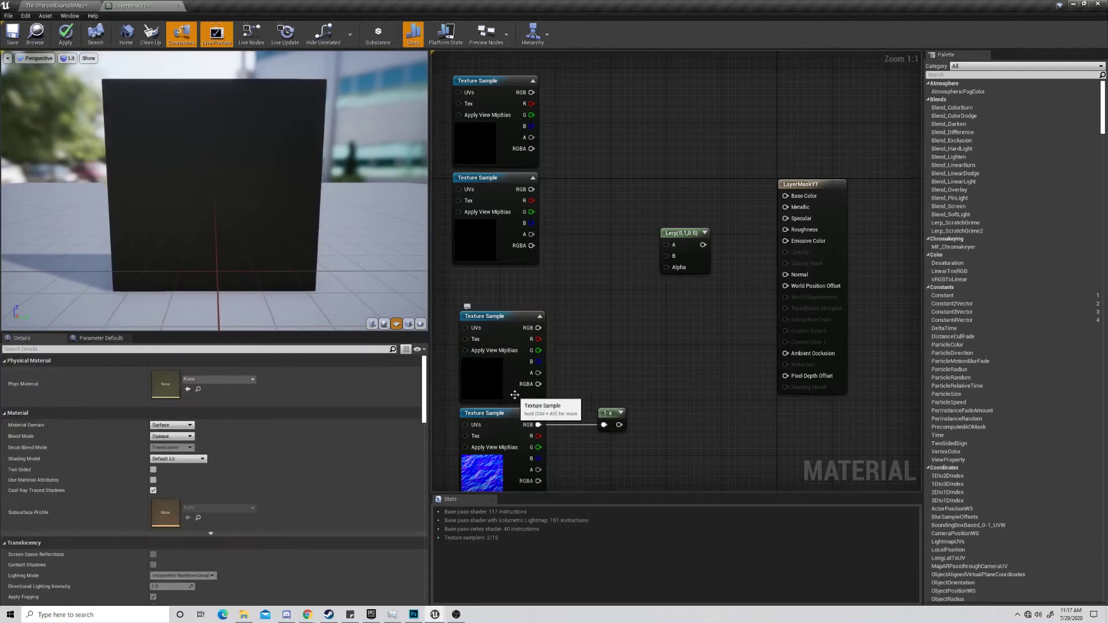
{"action": "left_click", "coordinate": [497, 372]}
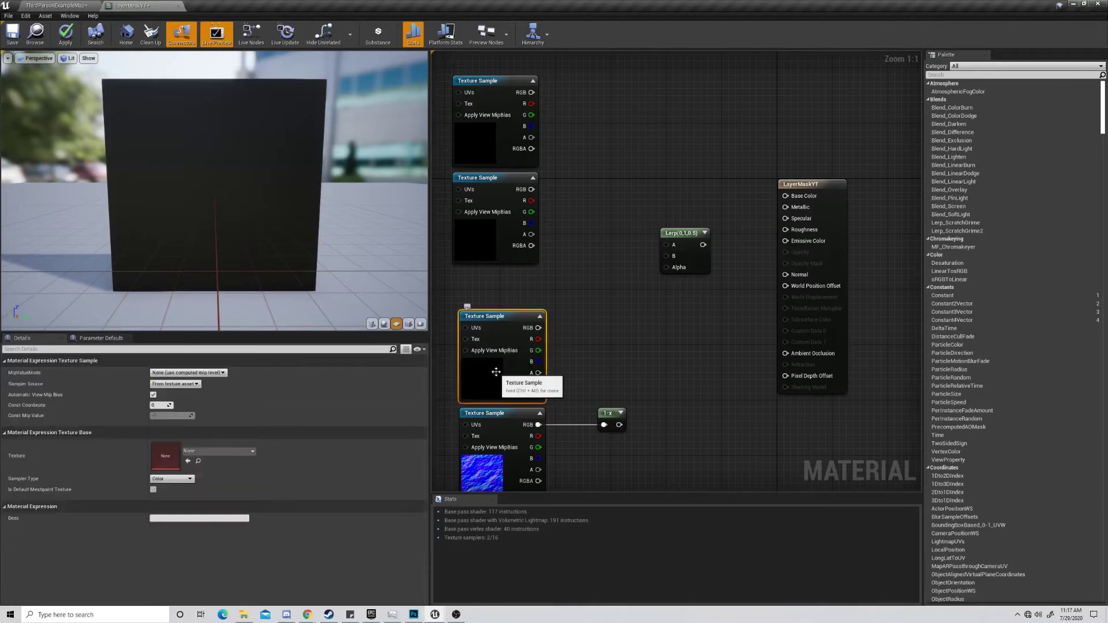
{"action": "left_click", "coordinate": [208, 452]}
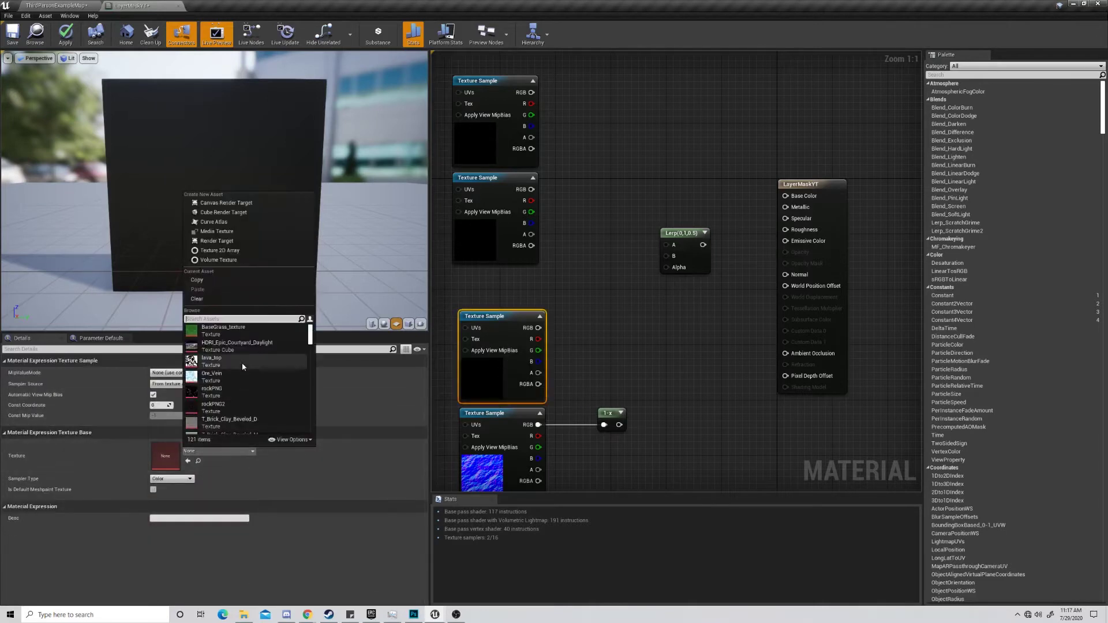
{"action": "left_click", "coordinate": [242, 362]}
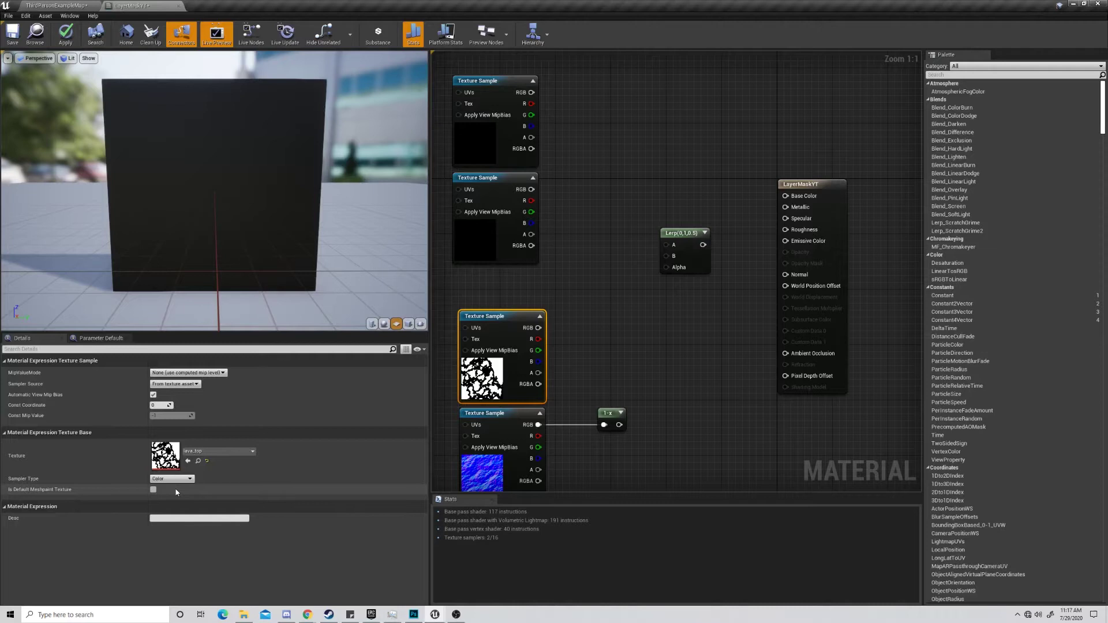
- Lower the Lerp and 1-x nodes, then connect the lava_top sample's RGB to Lerp A and the T_Detail_Rocky_N sample's RGB to B
{"action": "left_click_drag", "start_coordinate": [679, 232], "coordinate": [680, 344]}
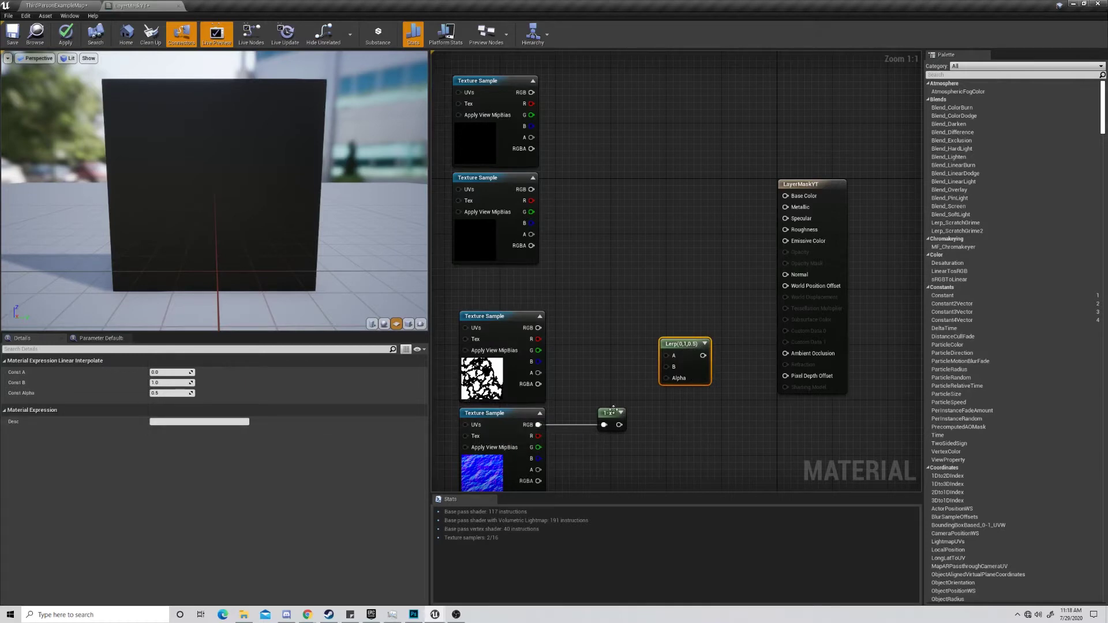
{"action": "left_click_drag", "start_coordinate": [613, 408], "coordinate": [619, 473]}
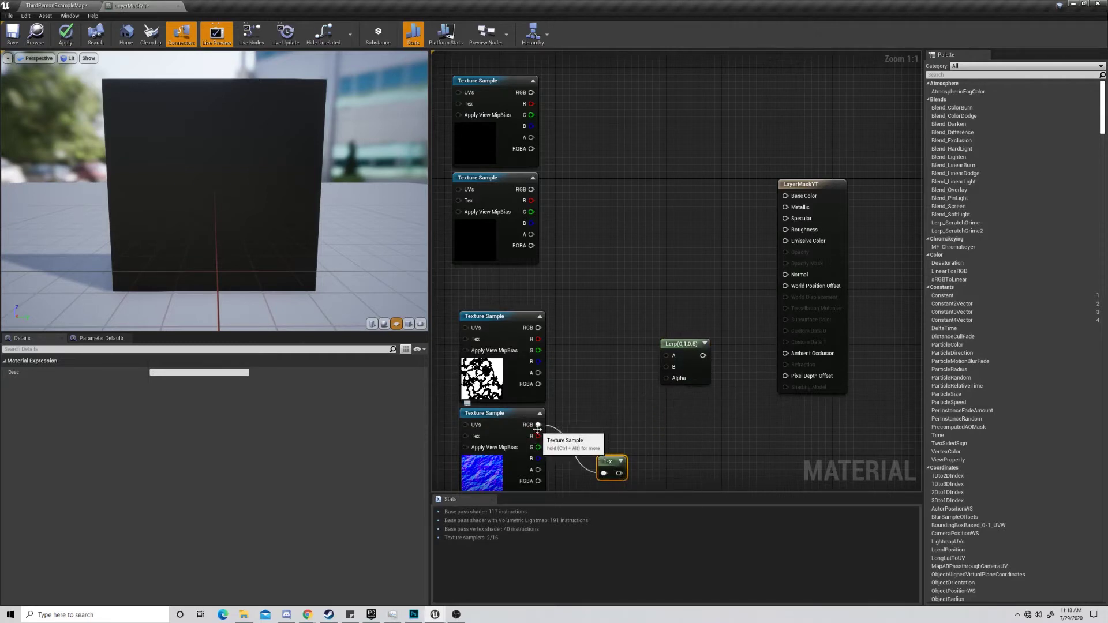
{"action": "left_click_drag", "start_coordinate": [538, 427], "coordinate": [667, 367]}
{"action": "left_click_drag", "start_coordinate": [538, 328], "coordinate": [667, 356]}
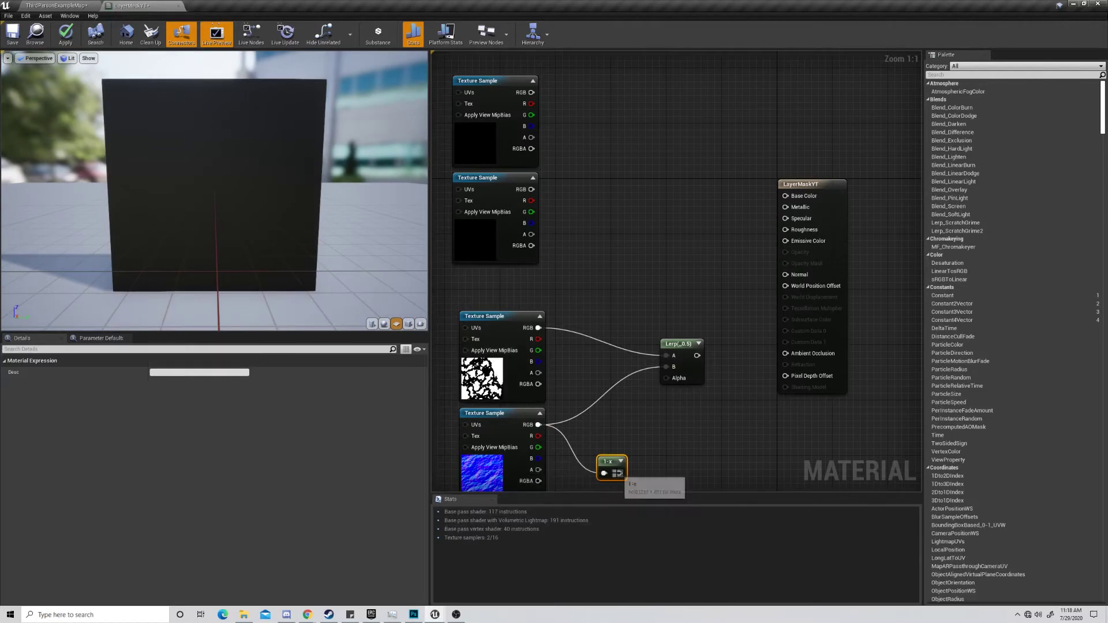
- Connect the 1-x output to the Lerp's Alpha and the Lerp output to the material's Normal, and check the preview from several angles
{"action": "left_click_drag", "start_coordinate": [617, 473], "coordinate": [668, 380]}
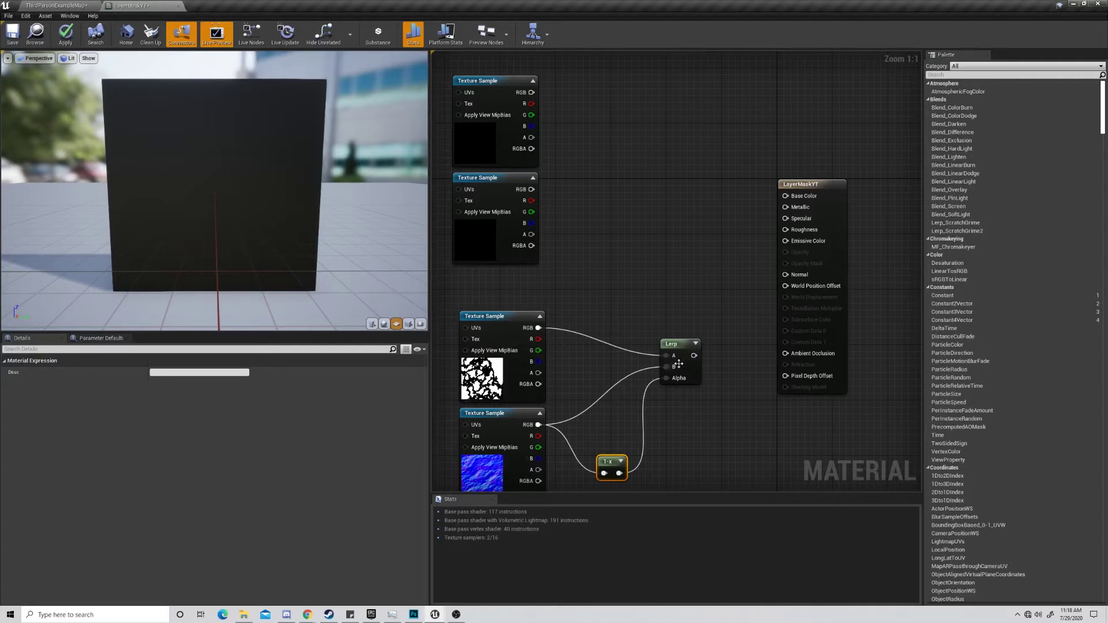
{"action": "left_click_drag", "start_coordinate": [694, 356], "coordinate": [780, 280]}
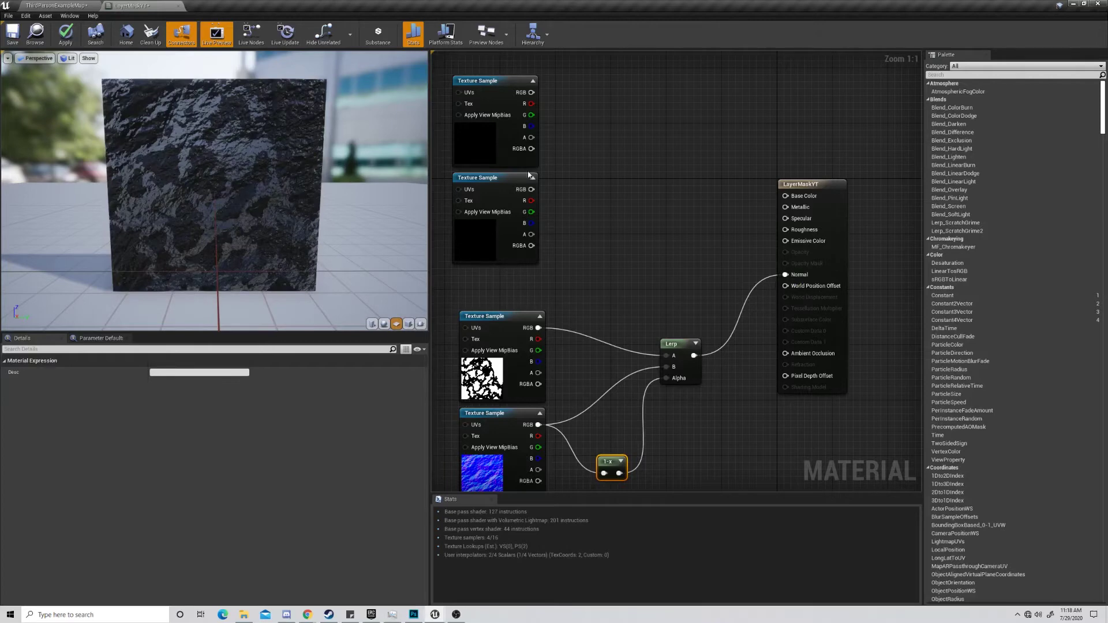
{"action": "left_click_drag", "start_coordinate": [289, 188], "coordinate": [231, 202]}
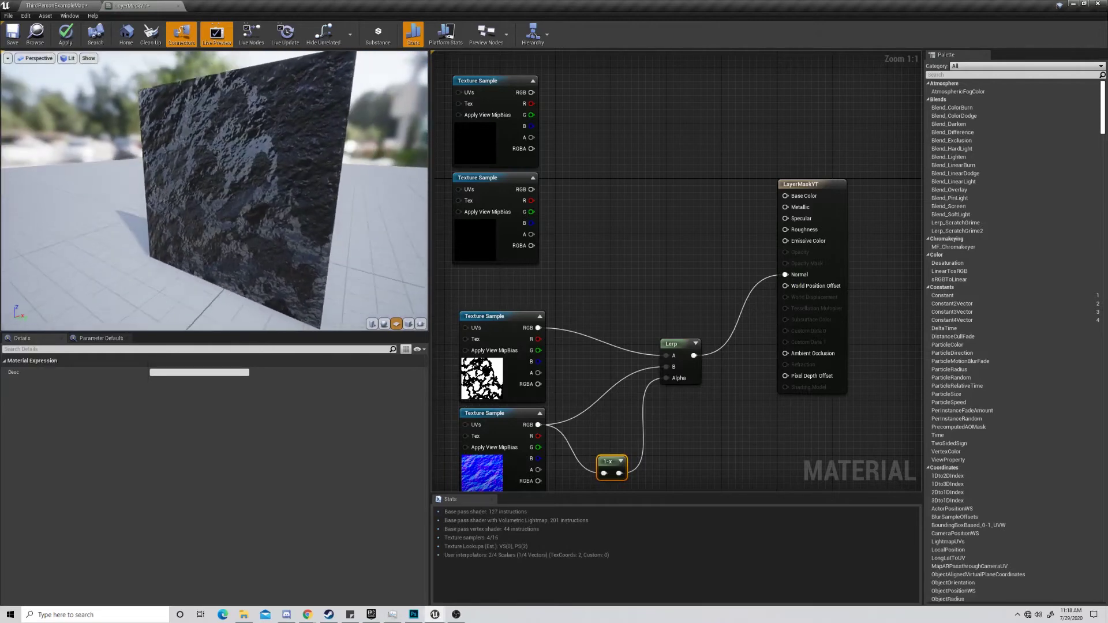
{"action": "left_click_drag", "start_coordinate": [133, 195], "coordinate": [84, 198]}
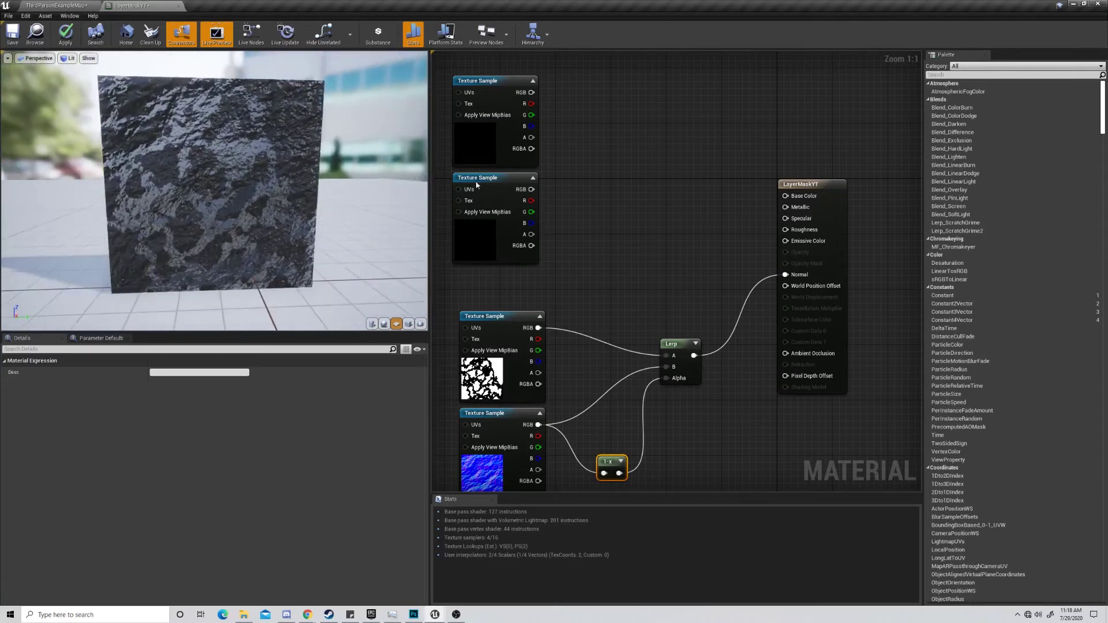
- Duplicate the Lerp and 1-x nodes beside the upper pair and connect that pair's lower sample RGB to the copied 1-x and Lerp B
{"action": "left_click_drag", "start_coordinate": [583, 298], "coordinate": [675, 462]}
{"action": "right_click_drag", "start_coordinate": [670, 72], "coordinate": [690, 258]}
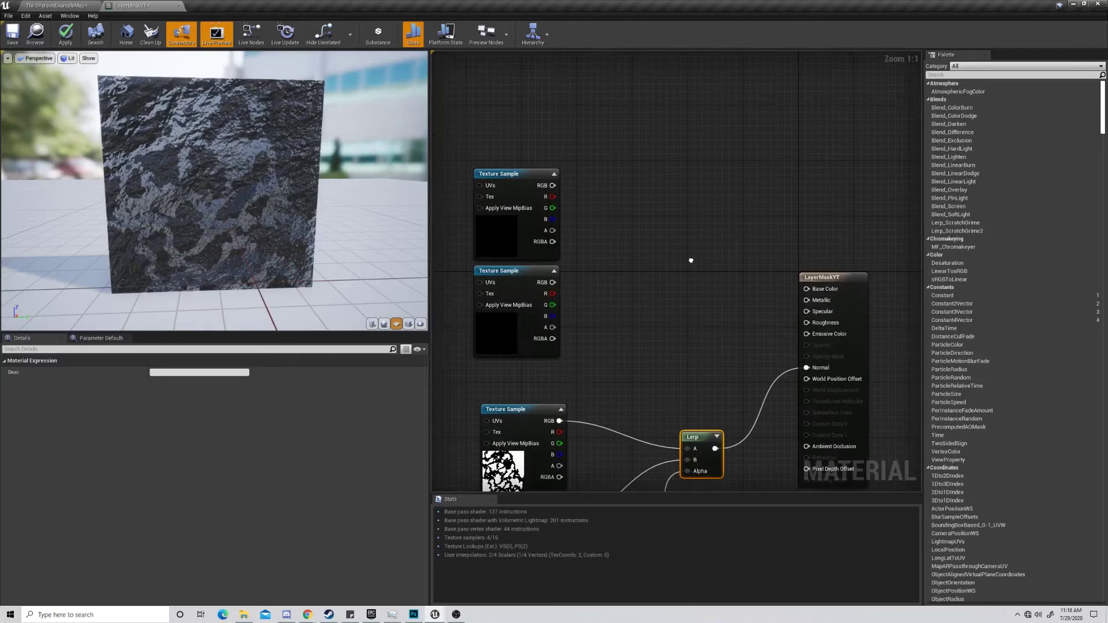
{"action": "key", "text": "ctrl+c"}
{"action": "key", "text": "ctrl+v"}
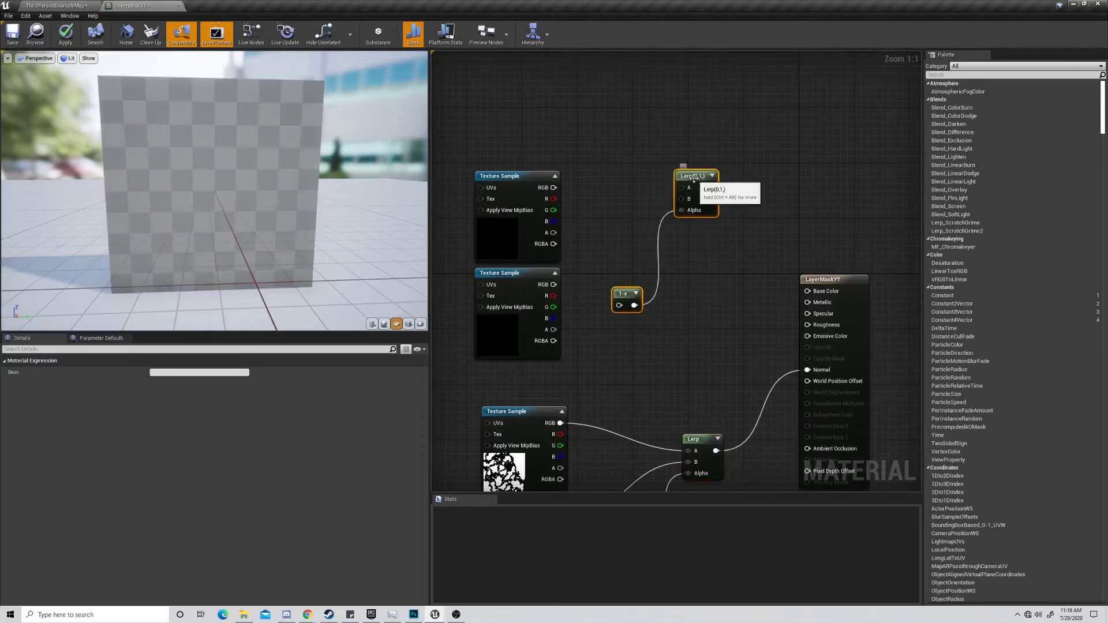
{"action": "left_click_drag", "start_coordinate": [696, 177], "coordinate": [702, 212]}
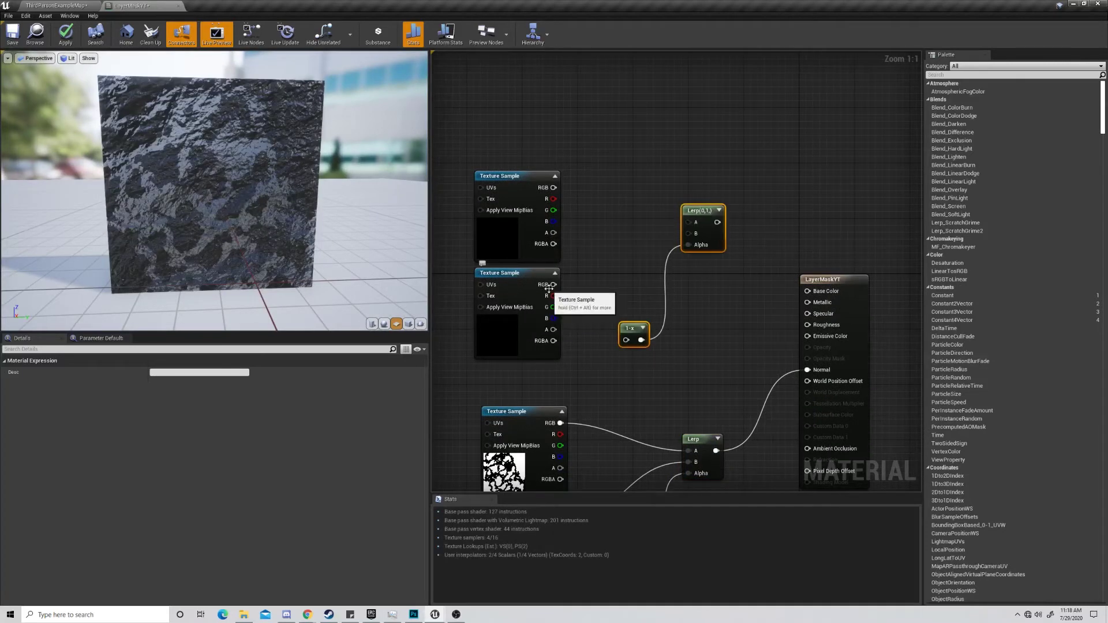
{"action": "left_click_drag", "start_coordinate": [553, 285], "coordinate": [626, 341]}
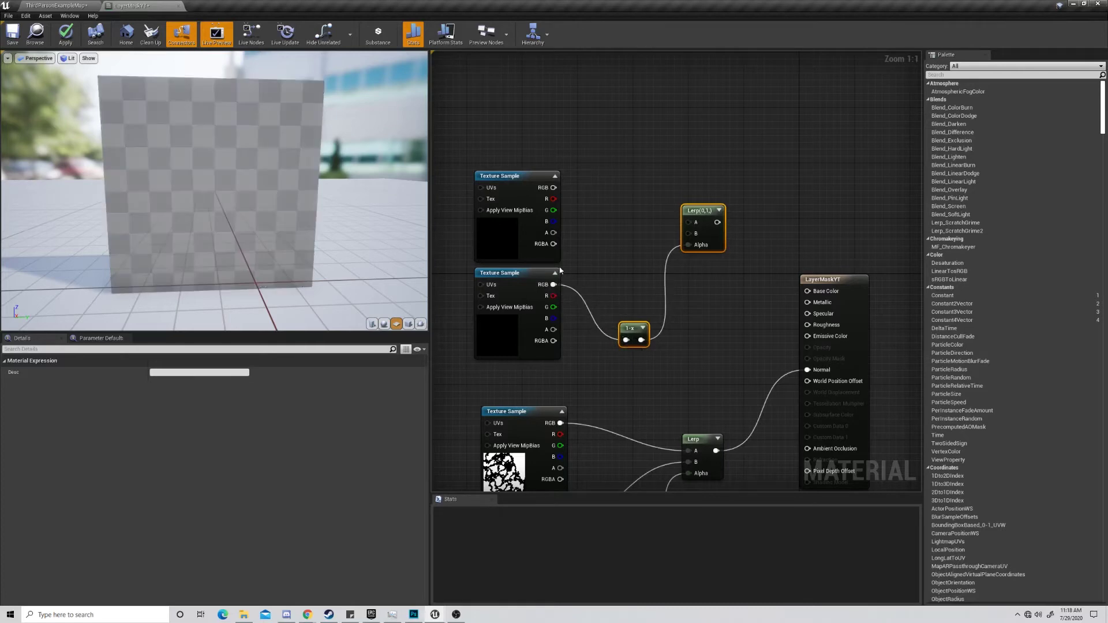
{"action": "left_click_drag", "start_coordinate": [553, 285], "coordinate": [693, 235]}
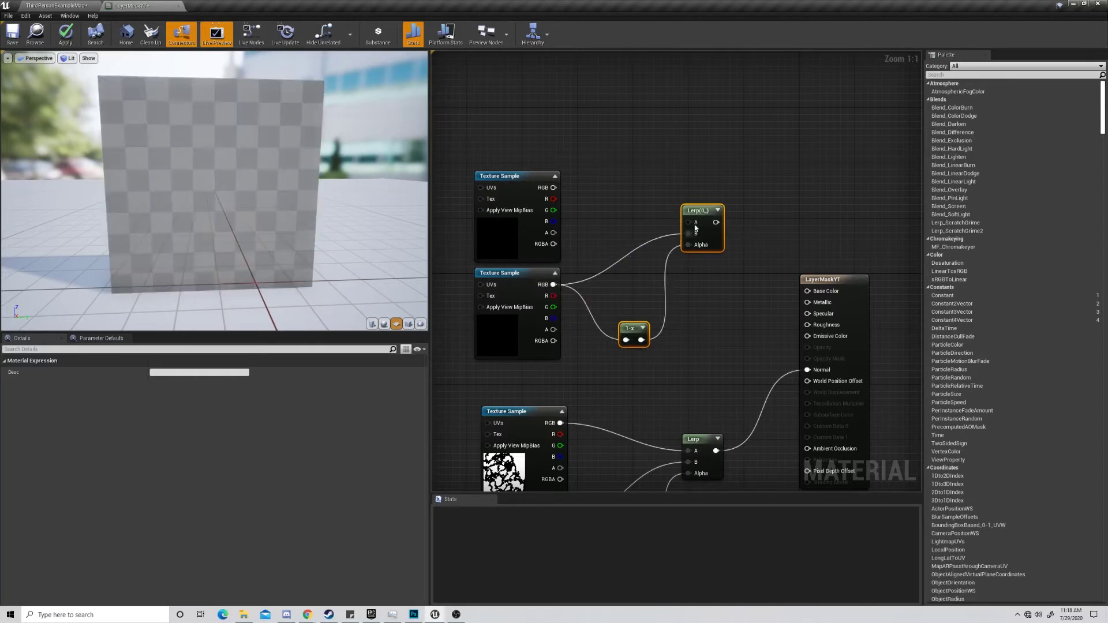
- Assign the T_Rock_Slate_D texture to the lower Texture Sample of the upper pair
{"action": "left_click", "coordinate": [506, 335]}
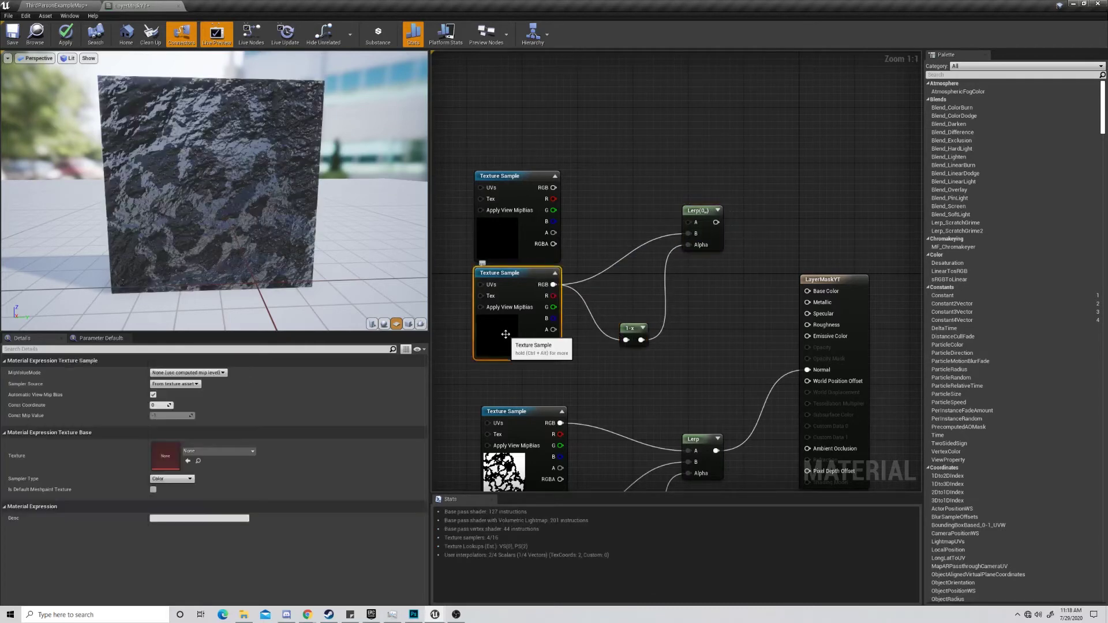
{"action": "left_click", "coordinate": [219, 452]}
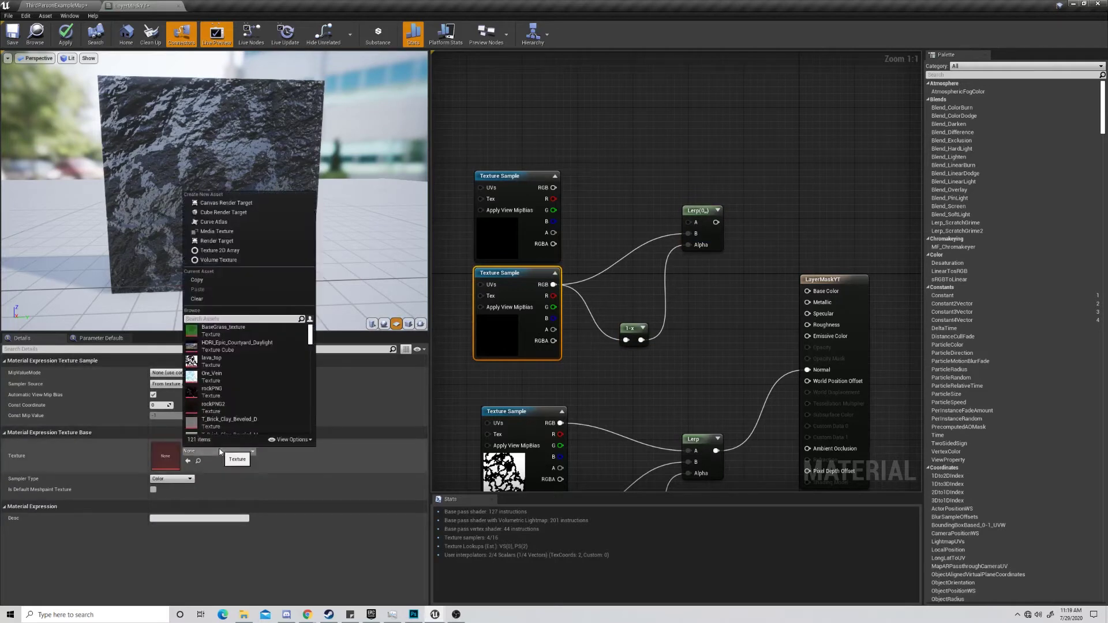
{"action": "type", "text": "rock"}
{"action": "scroll", "coordinate": [246, 403], "scroll_direction": "down", "scroll_amount": 3}
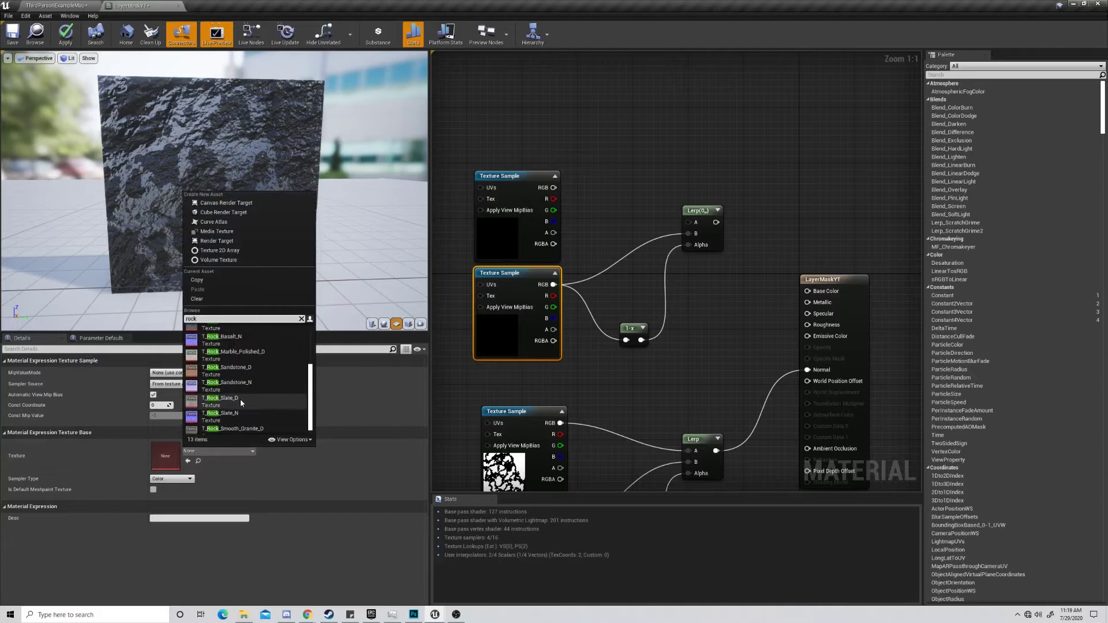
{"action": "scroll", "coordinate": [249, 400], "scroll_direction": "down", "scroll_amount": 3}
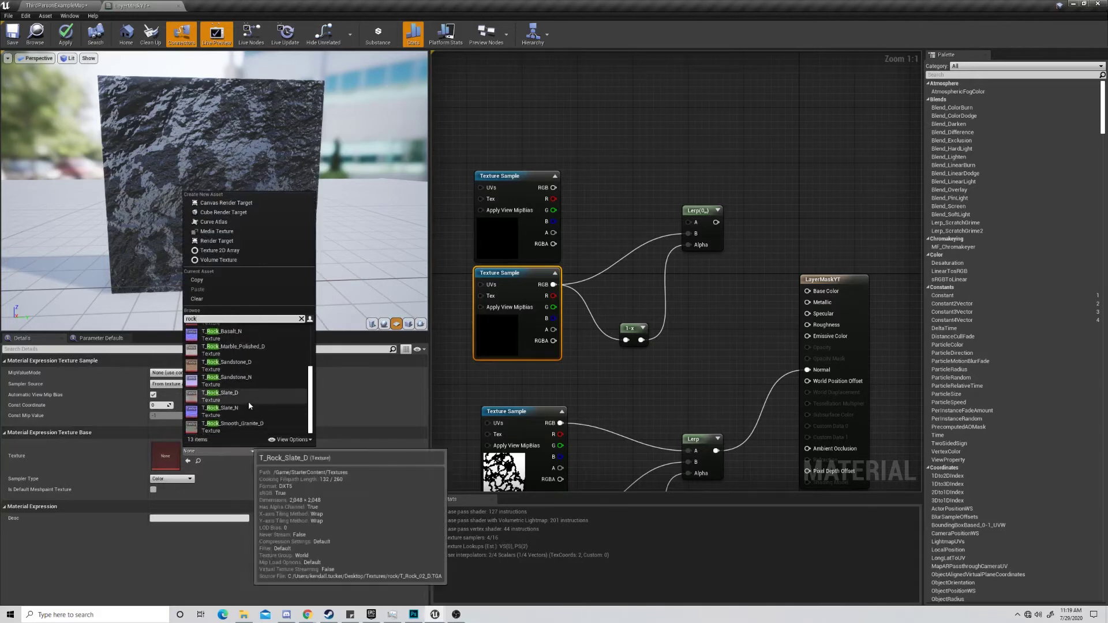
{"action": "left_click", "coordinate": [233, 397]}
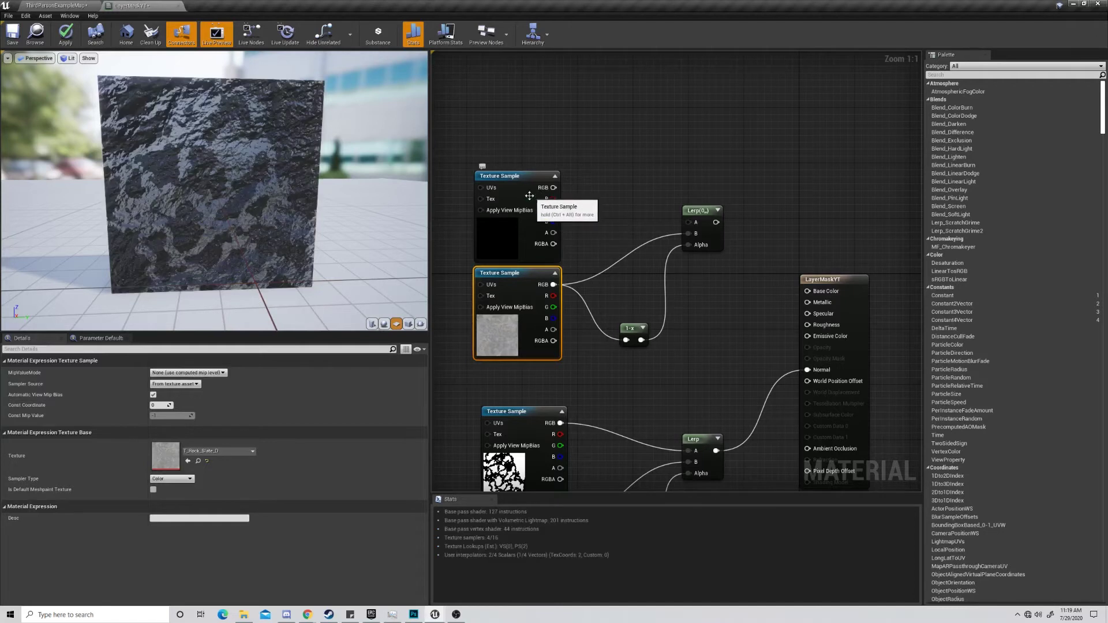
- Assign the Ore_Vein texture to the topmost Texture Sample
{"action": "left_click", "coordinate": [519, 240]}
{"action": "left_click", "coordinate": [244, 449]}
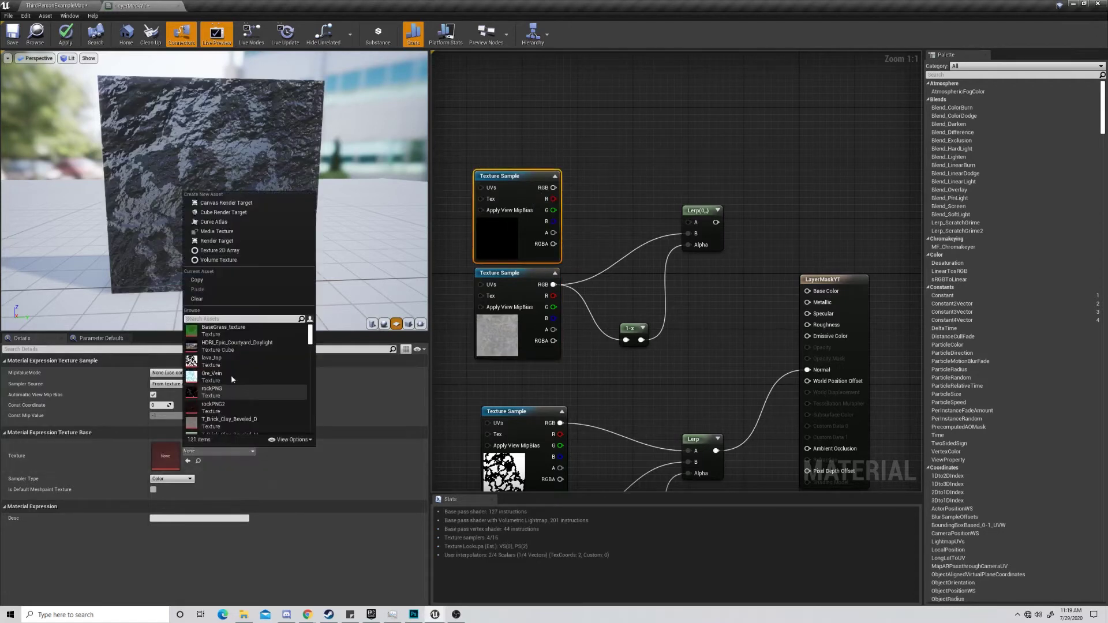
{"action": "left_click", "coordinate": [236, 373]}
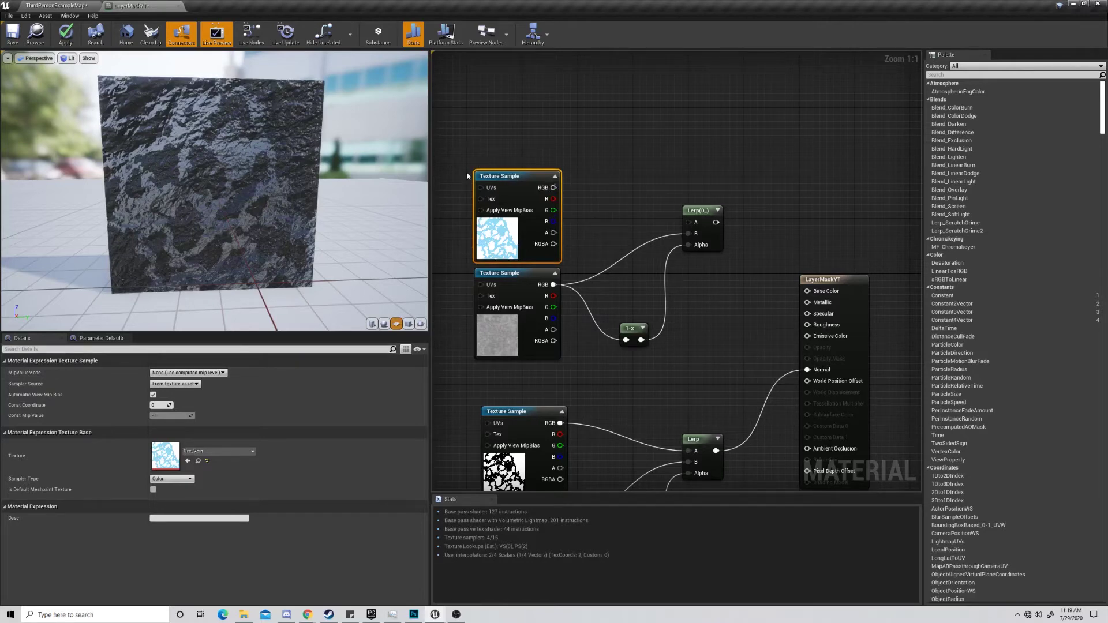
- Connect the Ore_Vein sample's RGB to the upper Lerp's A and the Lerp output to Base Color, and inspect the preview plane
{"action": "left_click_drag", "start_coordinate": [552, 188], "coordinate": [807, 290]}
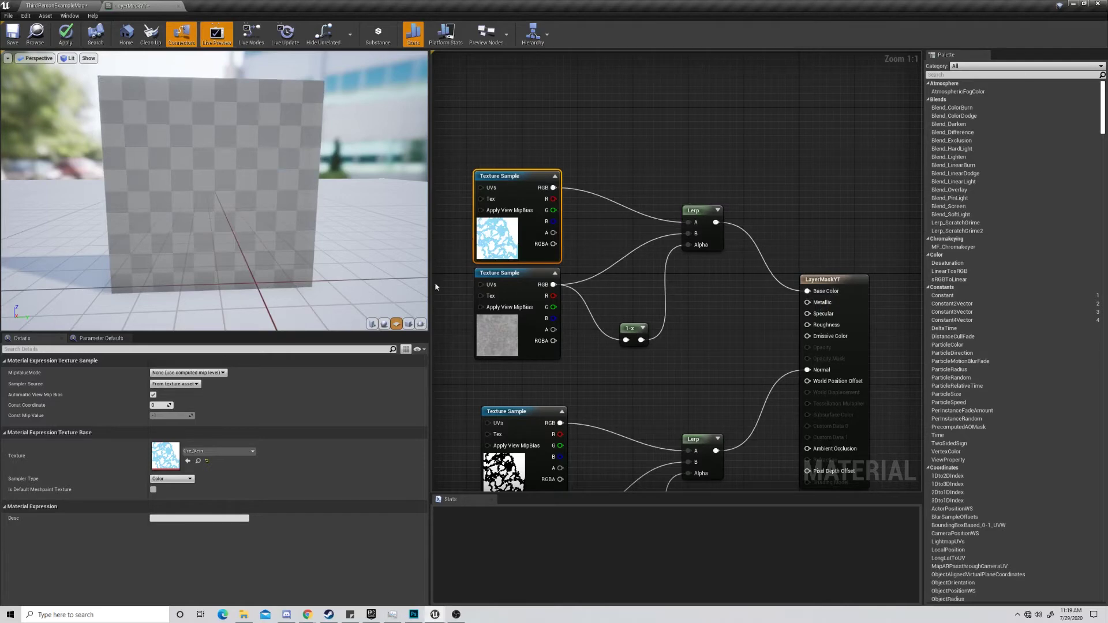
{"action": "left_click_drag", "start_coordinate": [259, 238], "coordinate": [150, 230]}
{"action": "left_click_drag", "start_coordinate": [311, 194], "coordinate": [391, 275]}
- Move the Ore_Vein sample higher in the graph and break its connection to the upper Lerp's A input
{"action": "left_click_drag", "start_coordinate": [510, 176], "coordinate": [483, 79]}
{"action": "left_click", "coordinate": [602, 138]}
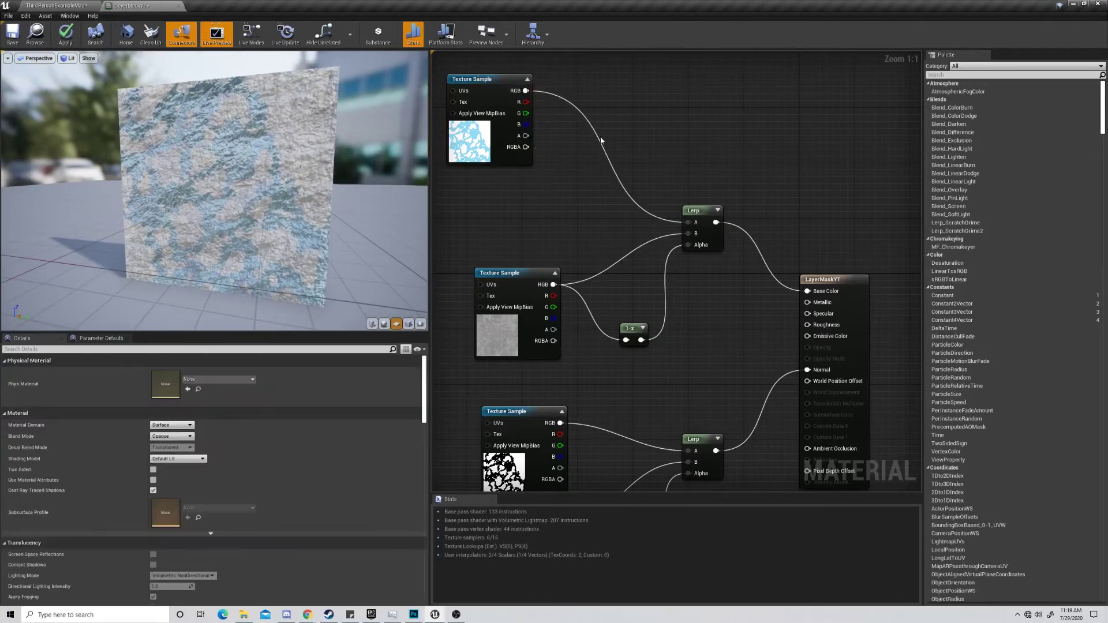
{"action": "left_click", "coordinate": [600, 139], "text": "alt"}
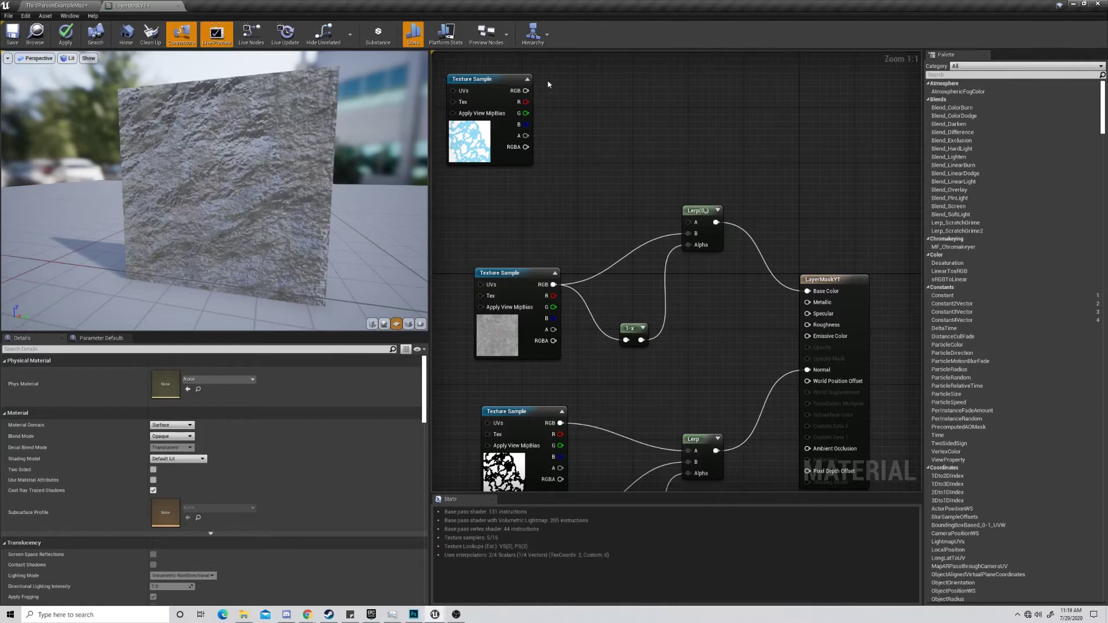
- Add a Blend_Overlay node with the Ore_Vein sample's RGB feeding its Base input
{"action": "left_click_drag", "start_coordinate": [526, 91], "coordinate": [584, 150]}
{"action": "type", "text": "bl"}
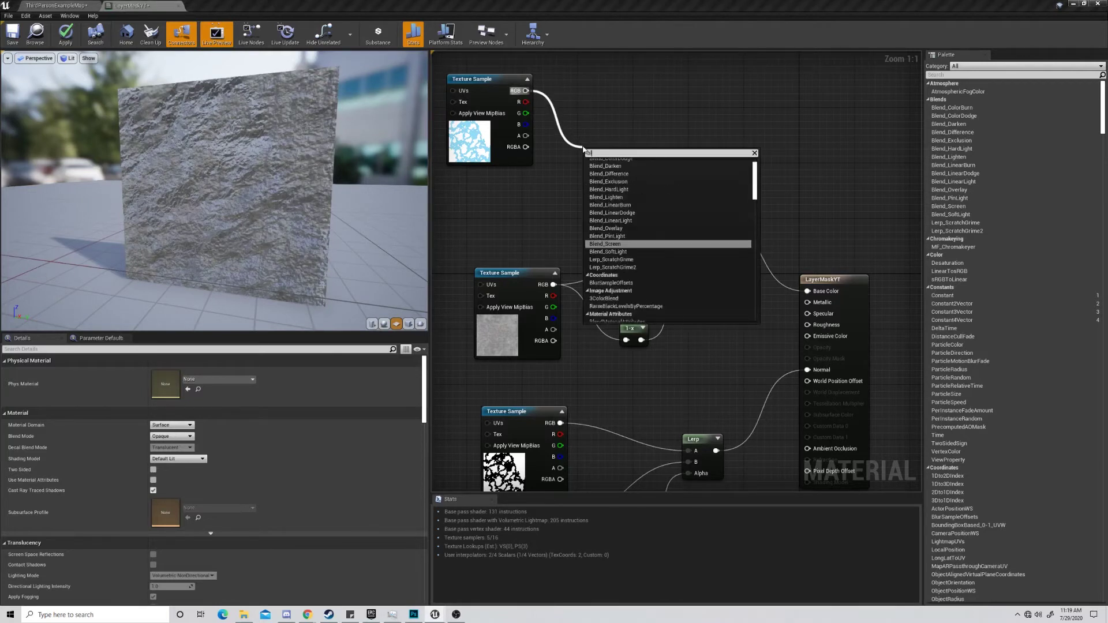
{"action": "type", "text": "end"}
{"action": "key", "text": "Up"}
{"action": "key", "text": "Up"}
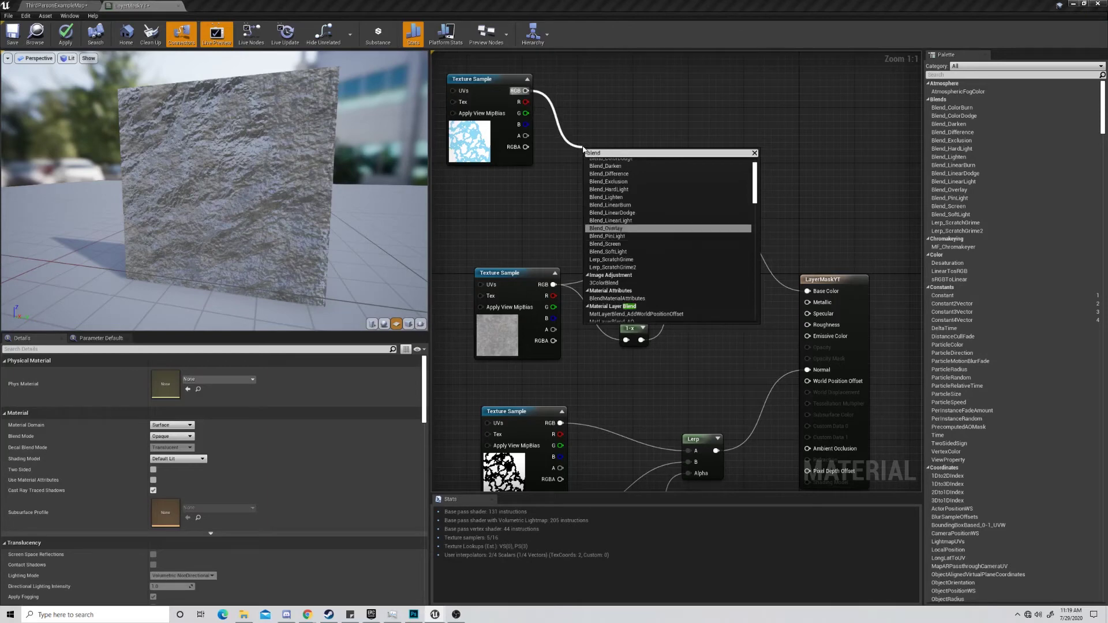
{"action": "key", "text": "Return"}
- Add a Constant3Vector feeding the overlay's Blend input, and connect the overlay's Result to the upper Lerp's A
{"action": "right_click", "coordinate": [523, 209]}
{"action": "type", "text": "const"}
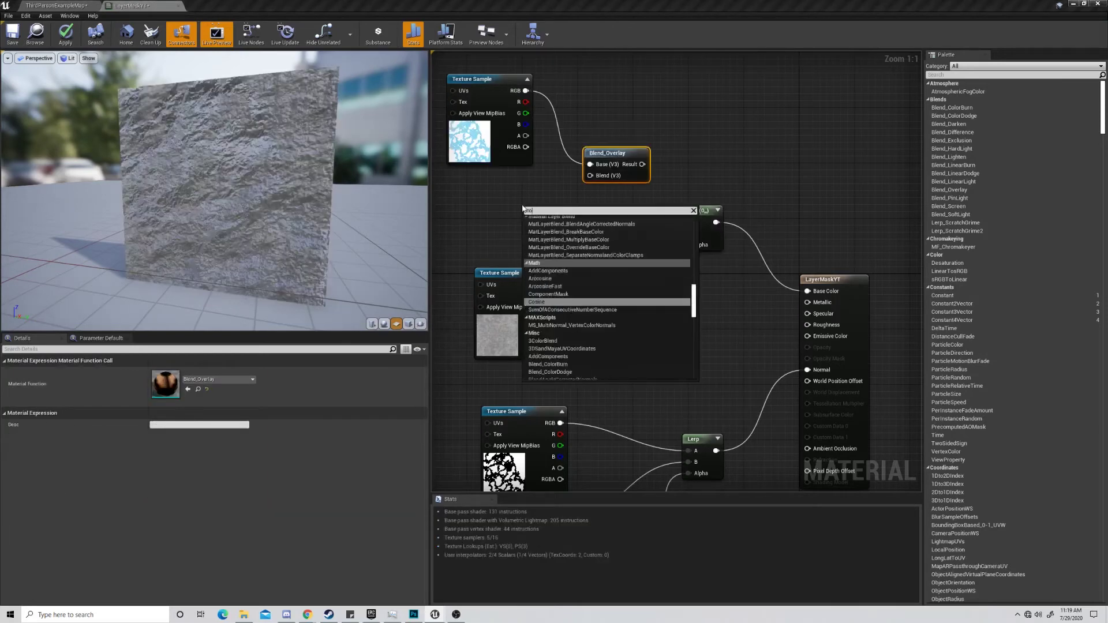
{"action": "key", "text": "Down"}
{"action": "key", "text": "Down"}
{"action": "key", "text": "Return"}
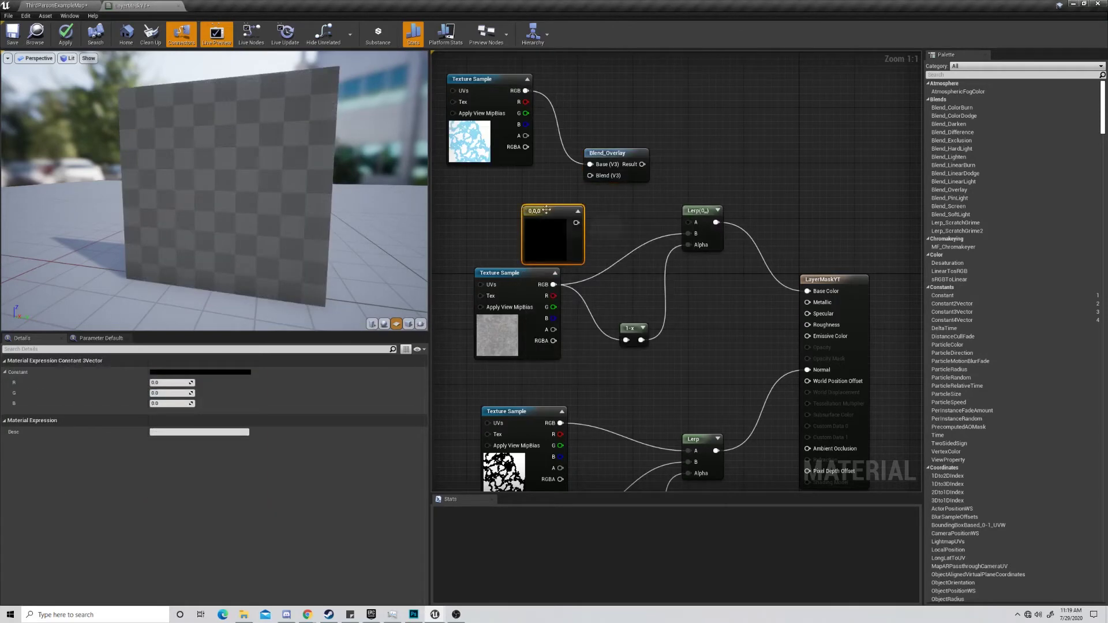
{"action": "left_click_drag", "start_coordinate": [547, 210], "coordinate": [689, 223]}
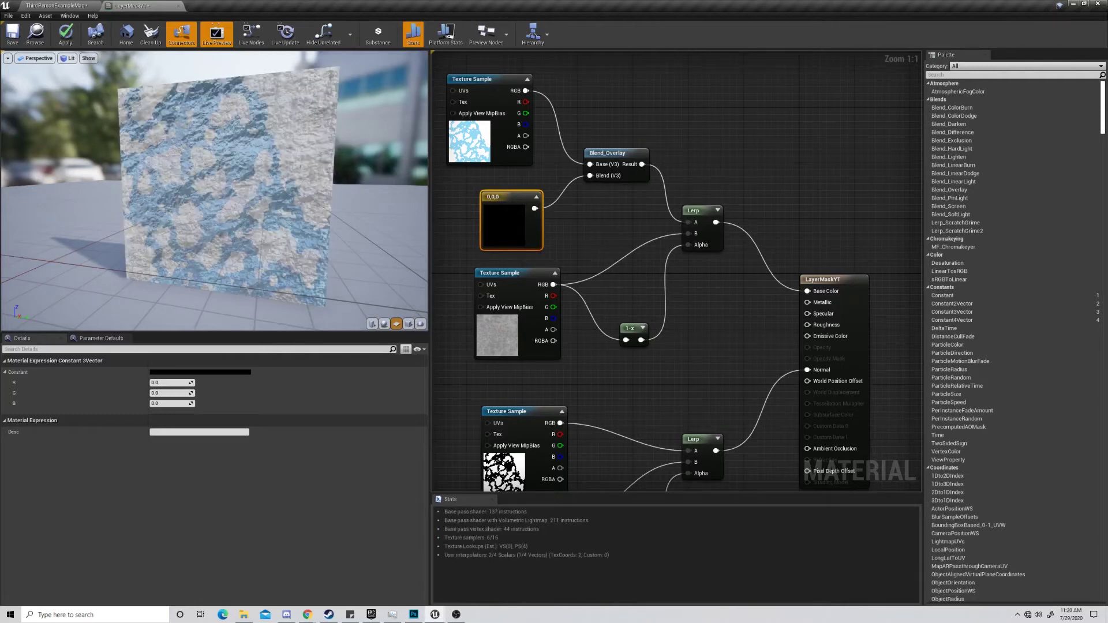
{"action": "mouse_move", "coordinate": [245, 189]}
{"action": "left_mouse_down"}
{"action": "mouse_move", "coordinate": [277, 173]}
{"action": "mouse_move", "coordinate": [246, 188]}
{"action": "left_mouse_up"}
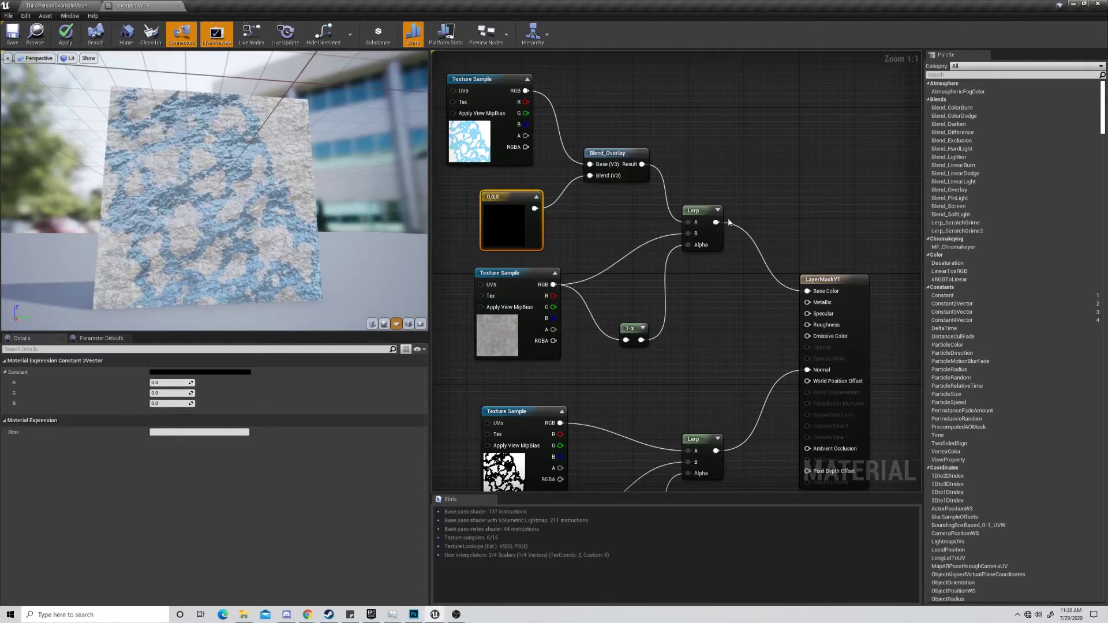
- Replace the T_Rock_Slate_D texture with T_Rock_Basalt_D in its Texture Sample and inspect the preview plane
{"action": "left_click", "coordinate": [504, 334]}
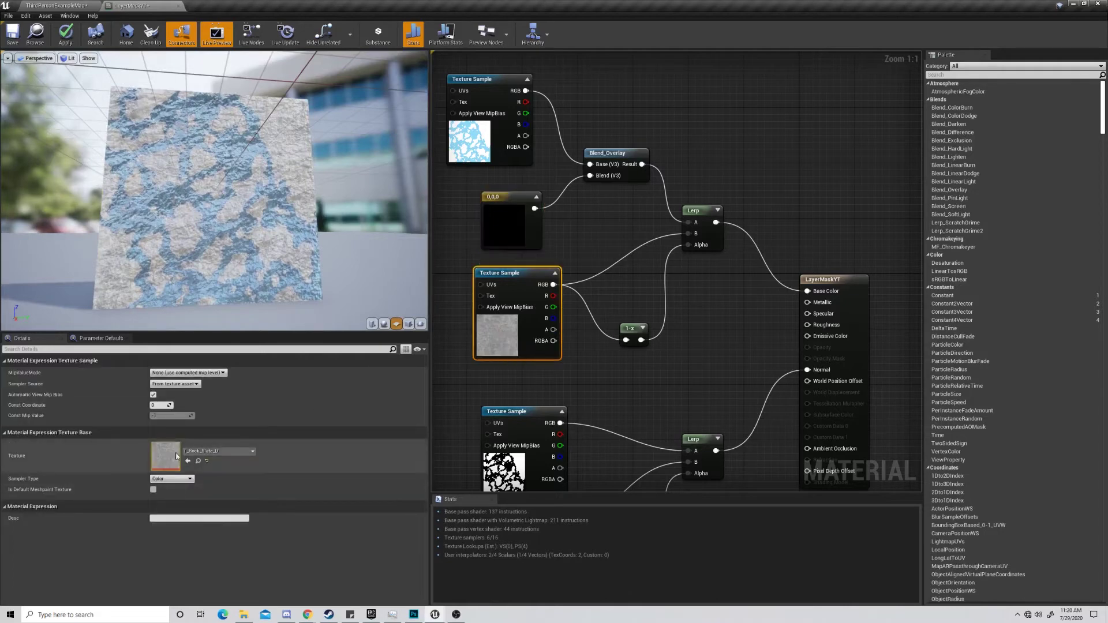
{"action": "left_click", "coordinate": [217, 451]}
{"action": "scroll", "coordinate": [240, 370], "scroll_direction": "up", "scroll_amount": 2}
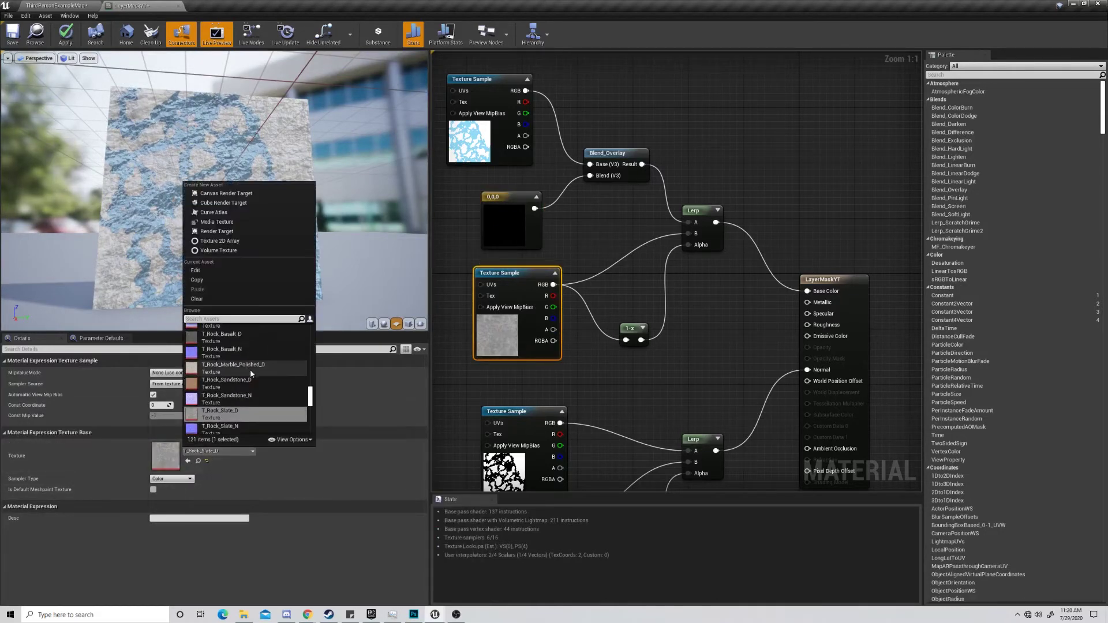
{"action": "left_click", "coordinate": [239, 341]}
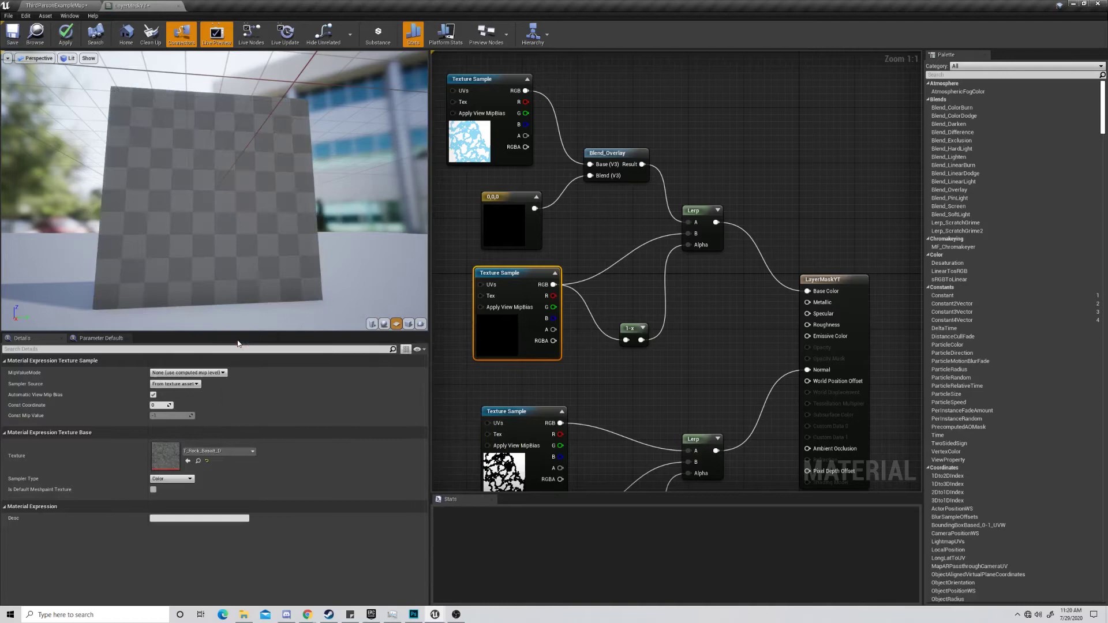
{"action": "left_click_drag", "start_coordinate": [231, 248], "coordinate": [237, 271]}
{"action": "left_click_drag", "start_coordinate": [270, 172], "coordinate": [326, 173]}
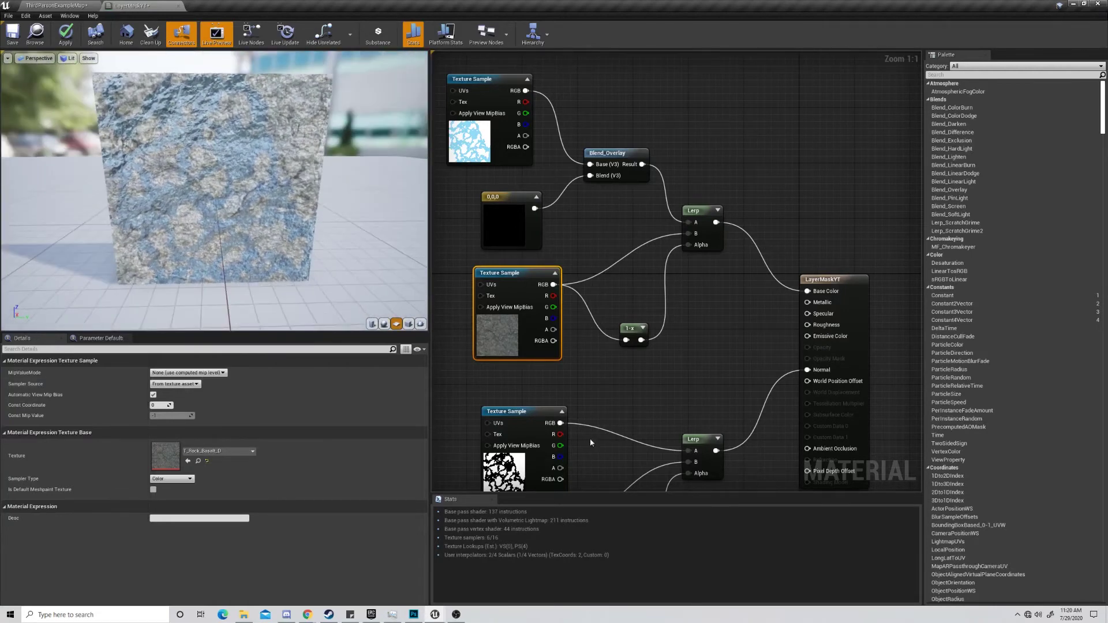
- Add a Constant node feeding the material's Metallic input
{"action": "scroll", "coordinate": [605, 466], "scroll_direction": "down", "scroll_amount": 2}
{"action": "mouse_move", "coordinate": [594, 448]}
{"action": "left_mouse_down"}
{"action": "mouse_move", "coordinate": [589, 376]}
{"action": "mouse_move", "coordinate": [584, 456]}
{"action": "left_mouse_up"}
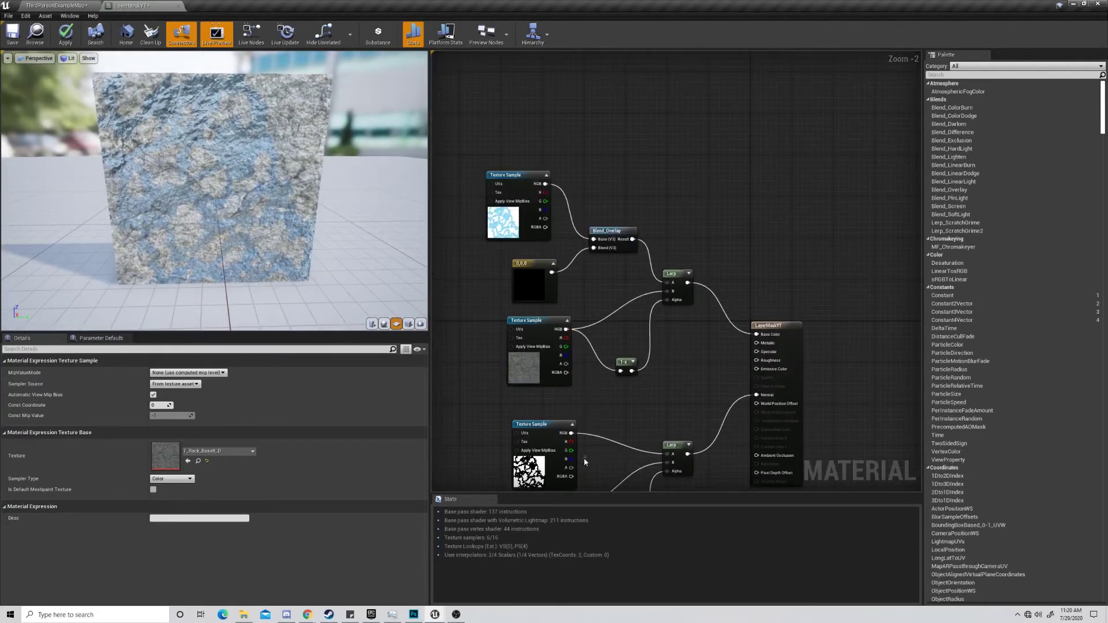
{"action": "right_click_drag", "start_coordinate": [585, 459], "coordinate": [616, 314]}
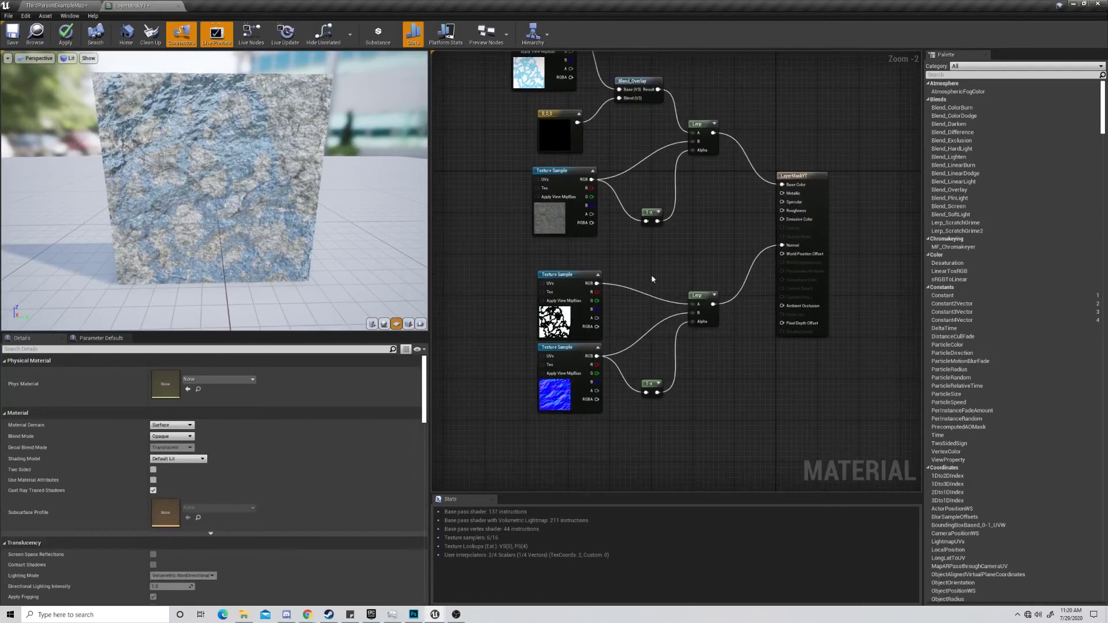
{"action": "right_click_drag", "start_coordinate": [651, 279], "coordinate": [618, 435]}
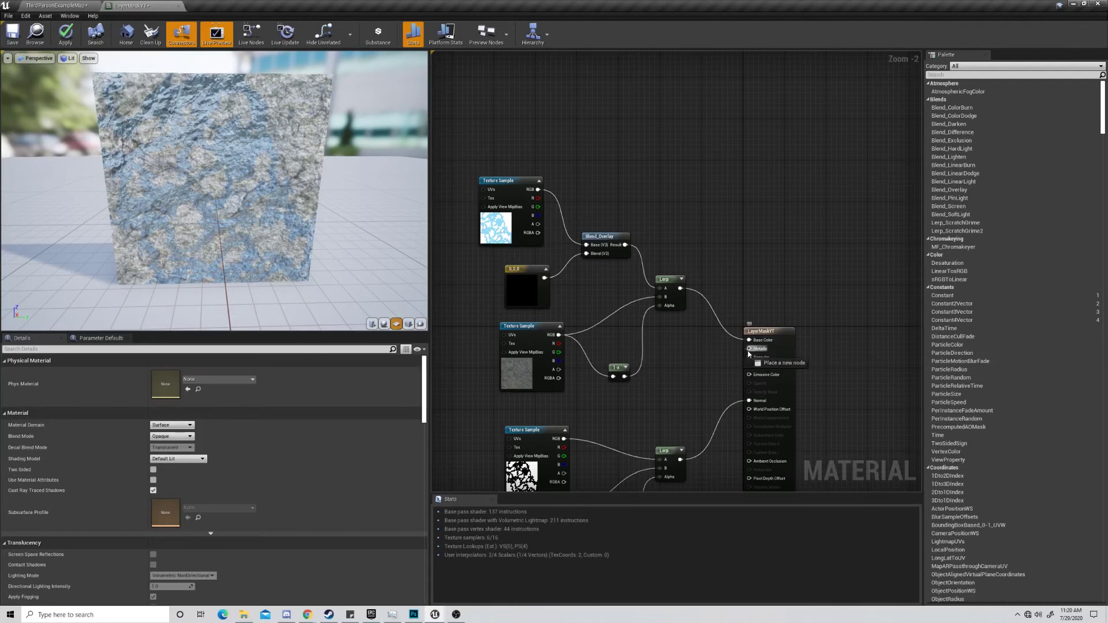
{"action": "left_click_drag", "start_coordinate": [749, 349], "coordinate": [706, 344]}
{"action": "type", "text": "const"}
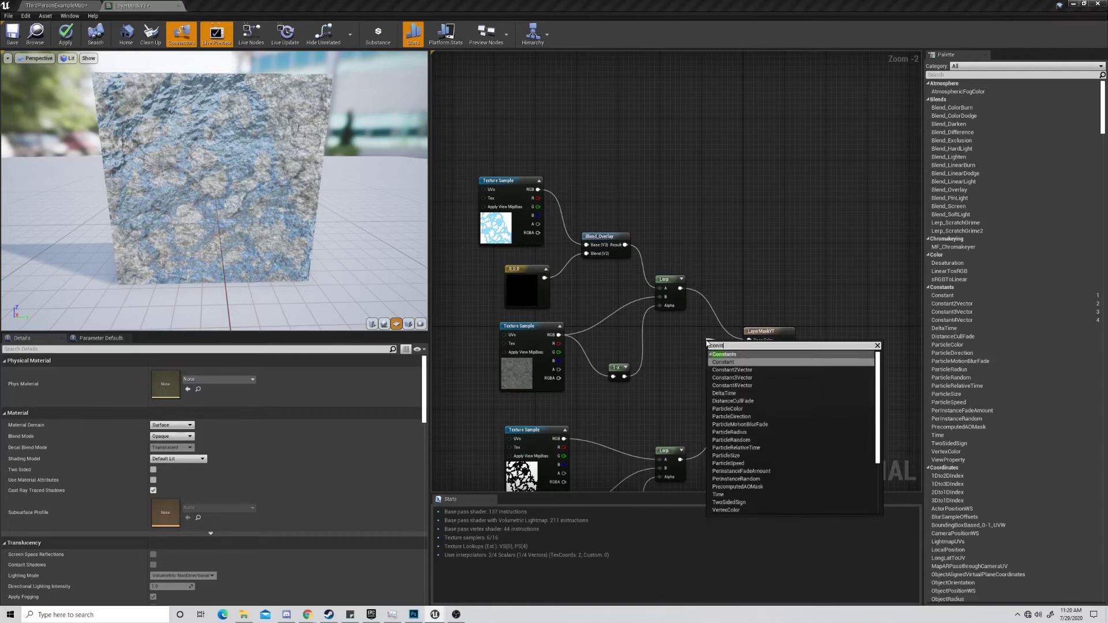
{"action": "key", "text": "Return"}
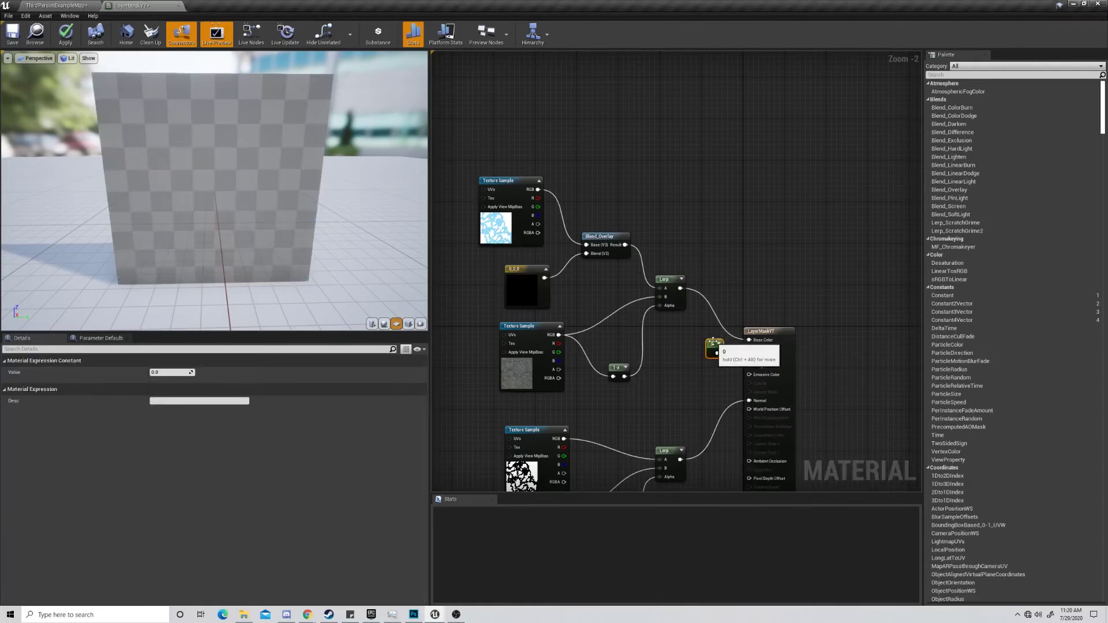
- Add Constant nodes feeding Specular and Roughness, and line up the three constants beside the material node
{"action": "left_click_drag", "start_coordinate": [713, 342], "coordinate": [695, 371]}
{"action": "type", "text": "constant"}
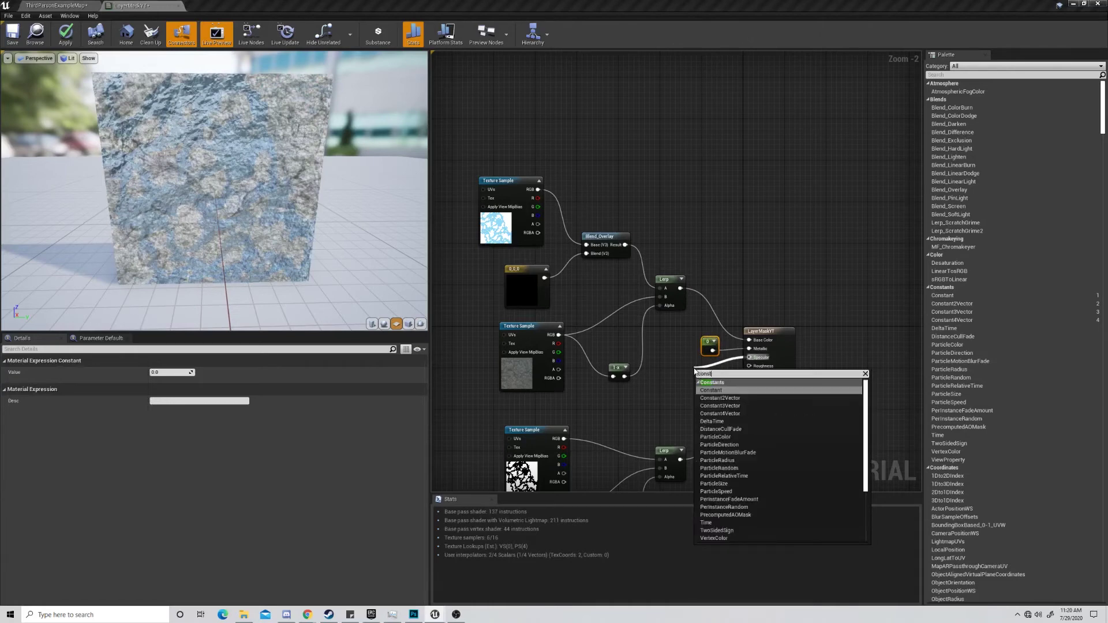
{"action": "key", "text": "Return"}
{"action": "left_click_drag", "start_coordinate": [749, 366], "coordinate": [673, 407]}
{"action": "type", "text": "constant"}
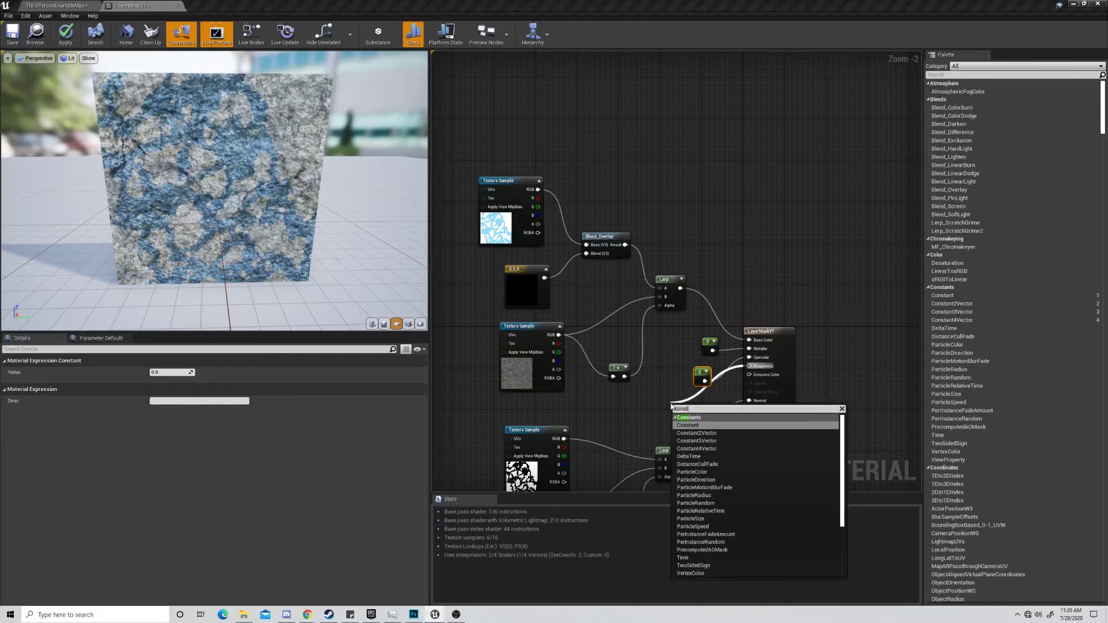
{"action": "key", "text": "Return"}
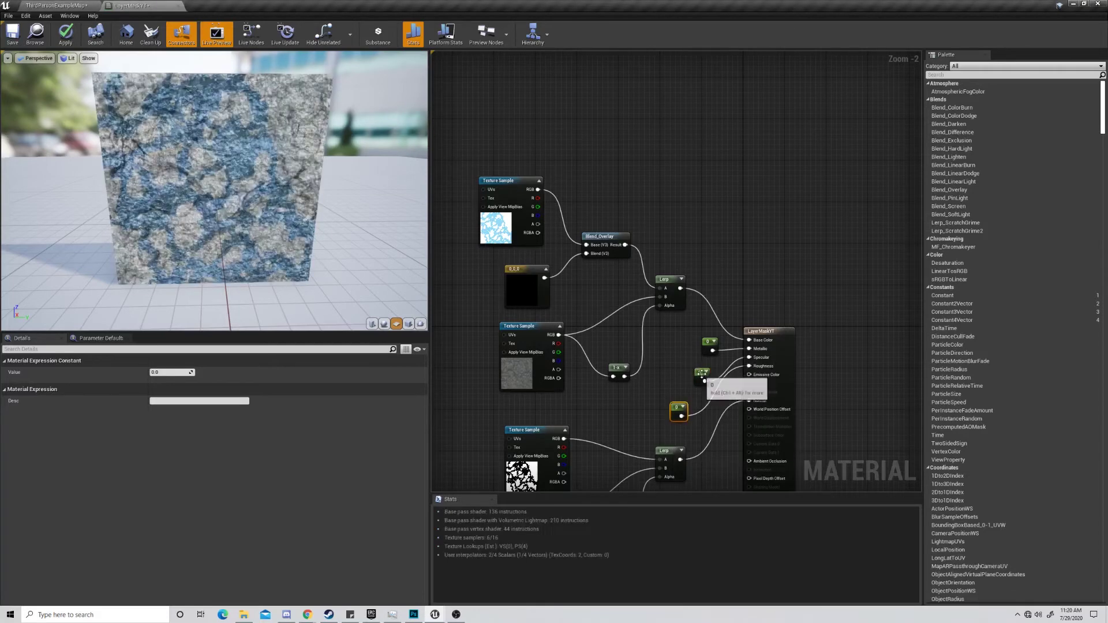
{"action": "left_click_drag", "start_coordinate": [708, 374], "coordinate": [691, 339]}
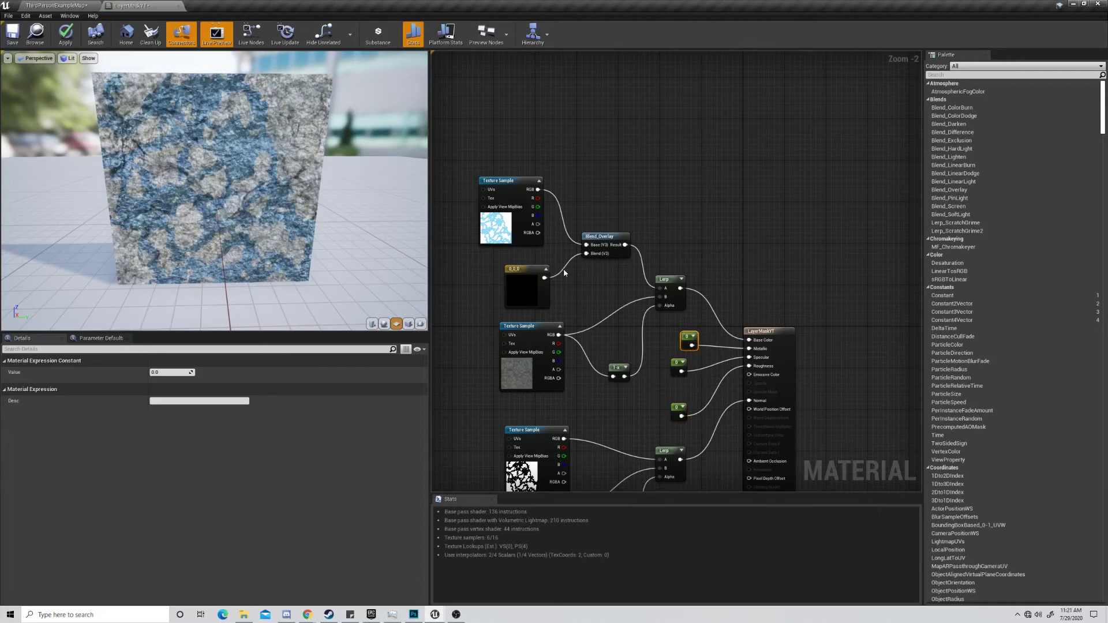
{"action": "left_click_drag", "start_coordinate": [676, 409], "coordinate": [675, 385]}
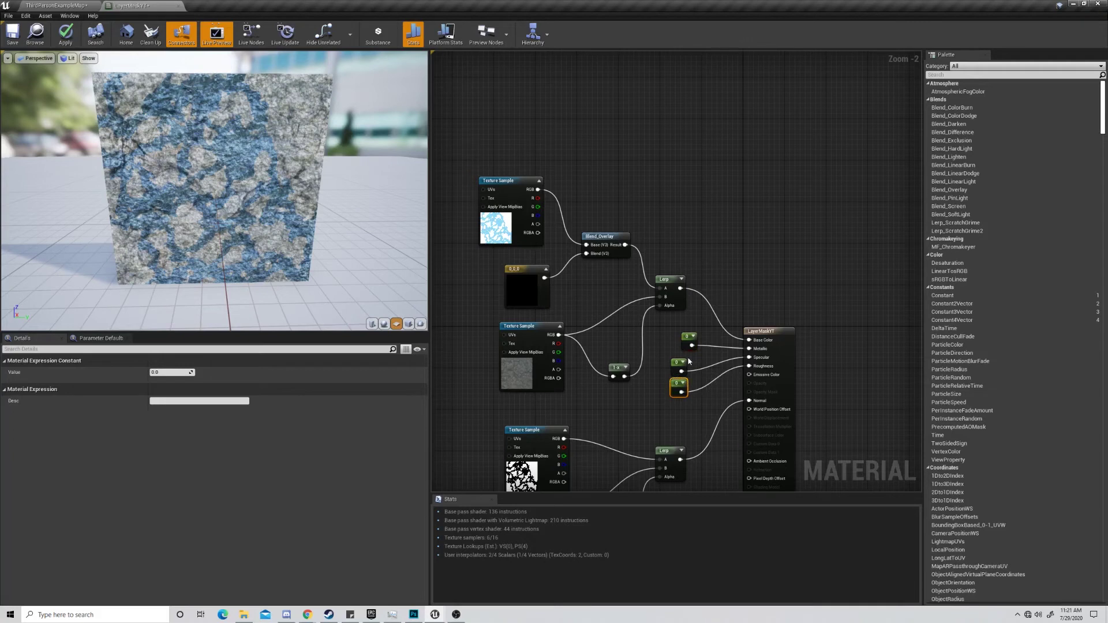
- Set the Specular constant's value to 0.05
{"action": "left_click", "coordinate": [681, 363]}
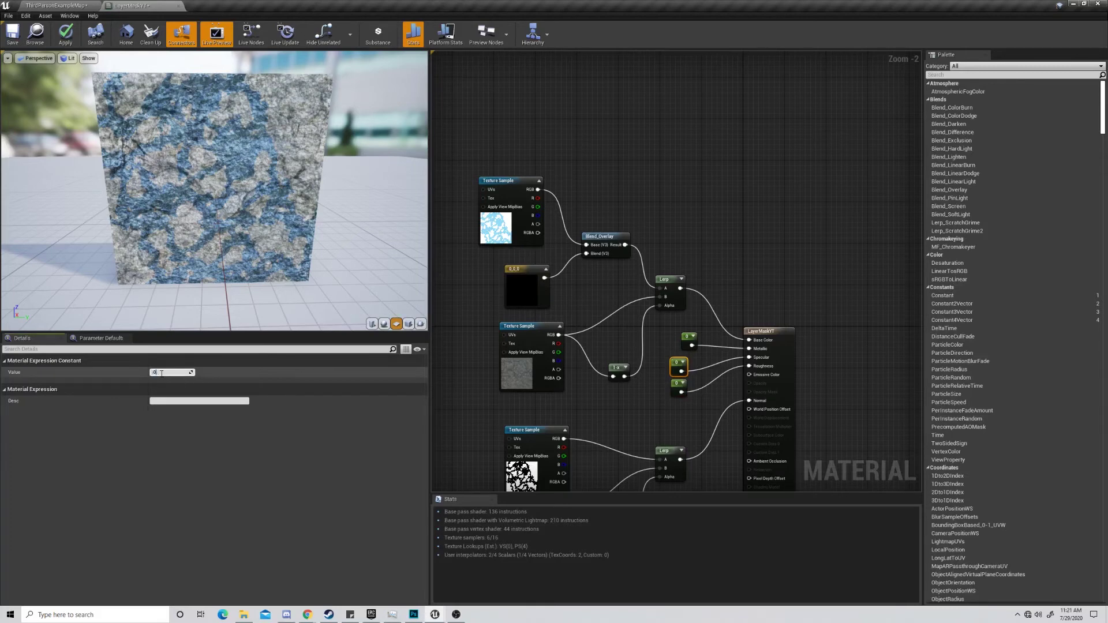
{"action": "left_click", "coordinate": [162, 372]}
{"action": "type", "text": ".05"}
{"action": "key", "text": "Return"}
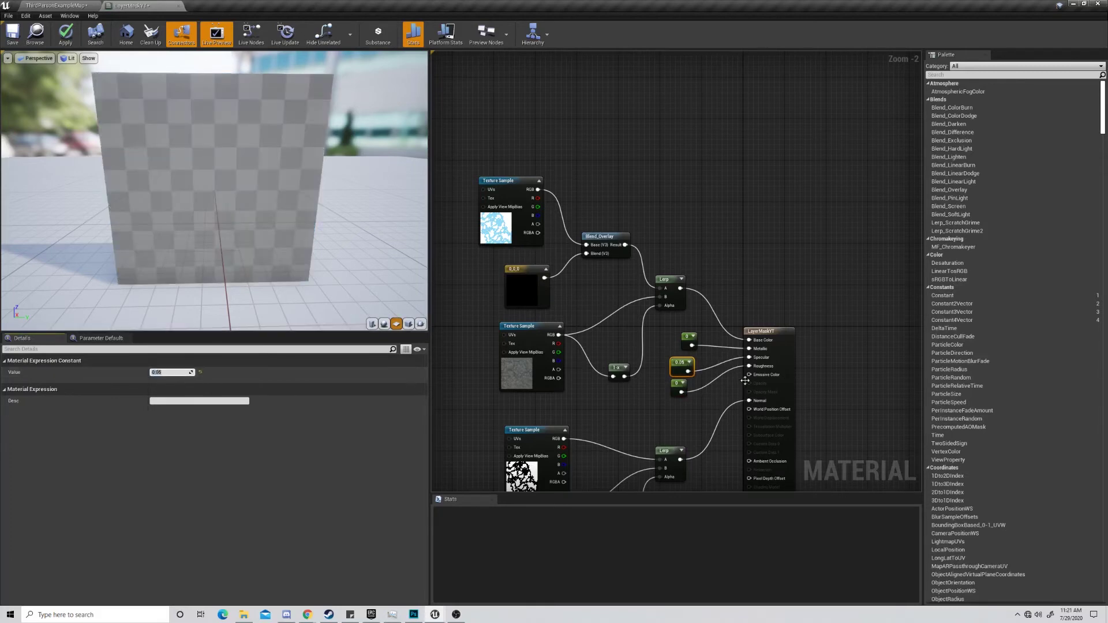
- Set the Metallic constant's value to 0.15 and inspect the preview plane from another angle
{"action": "left_click", "coordinate": [674, 390]}
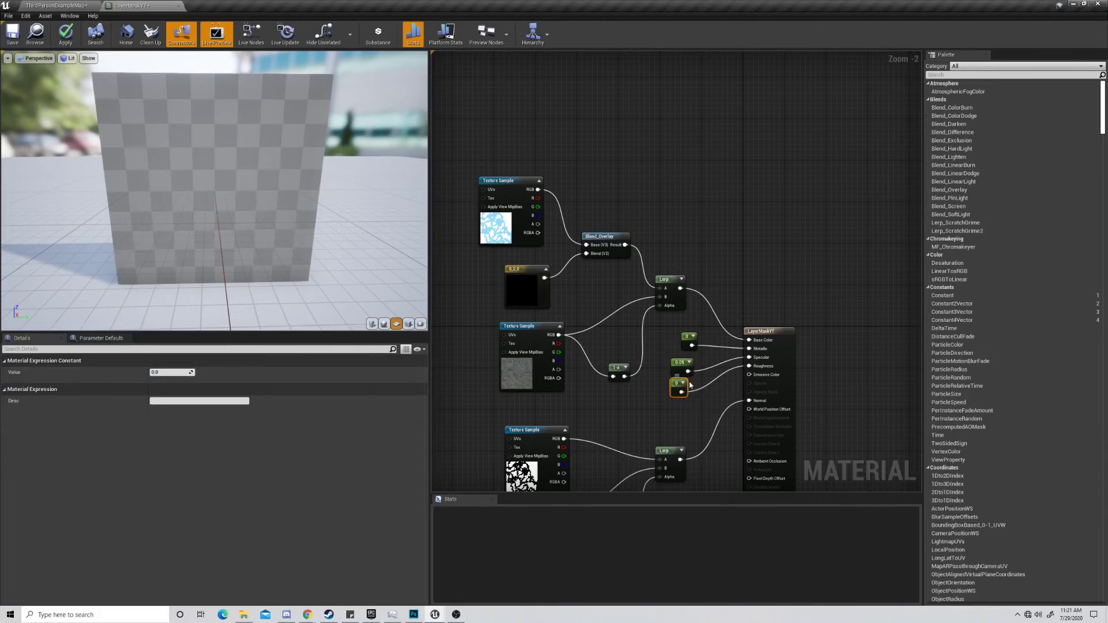
{"action": "left_click", "coordinate": [688, 339]}
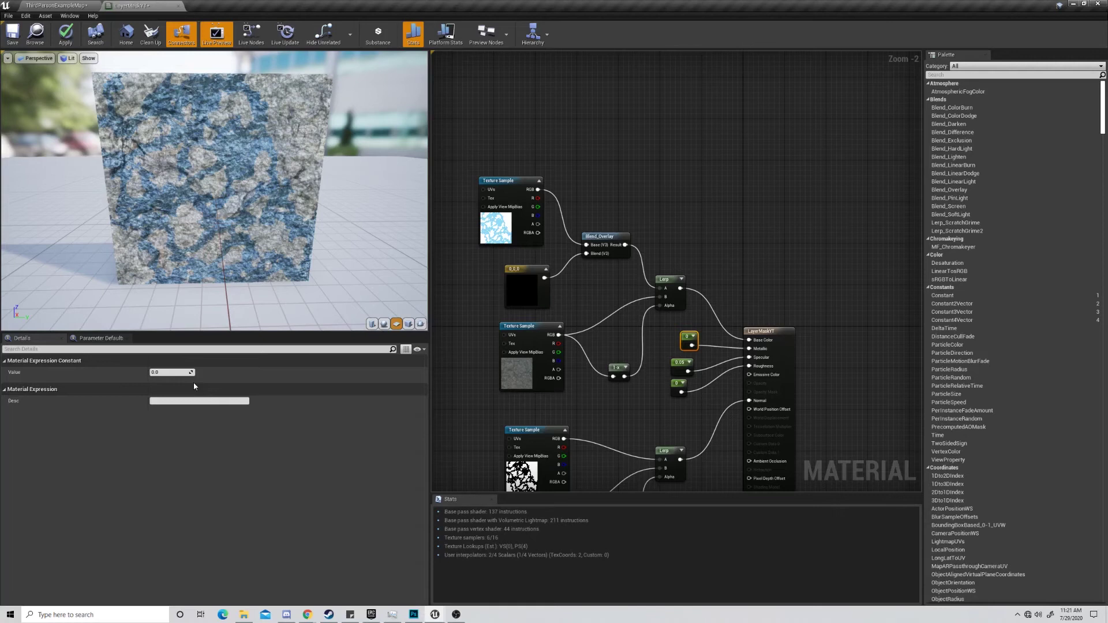
{"action": "left_click", "coordinate": [169, 372]}
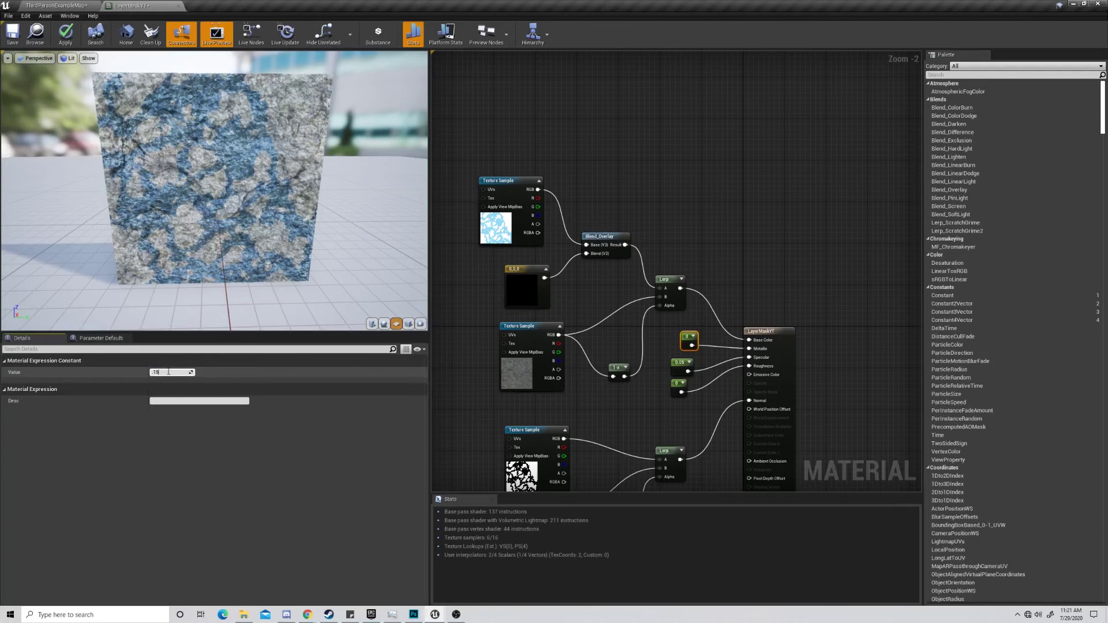
{"action": "type", "text": ".15"}
{"action": "key", "text": "Return"}
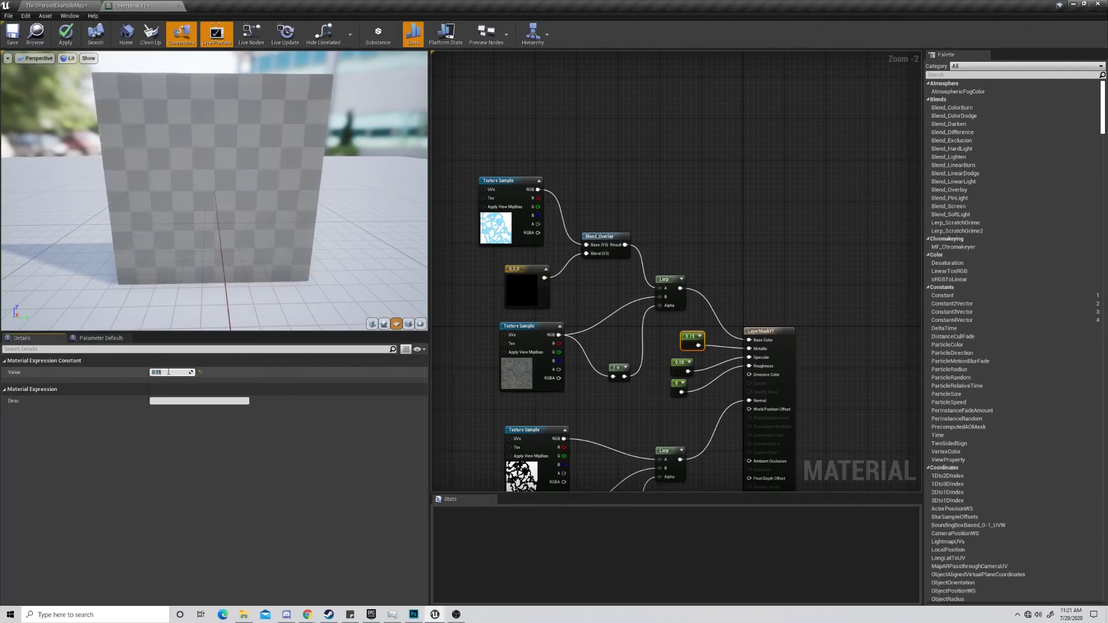
{"action": "key", "text": "Return"}
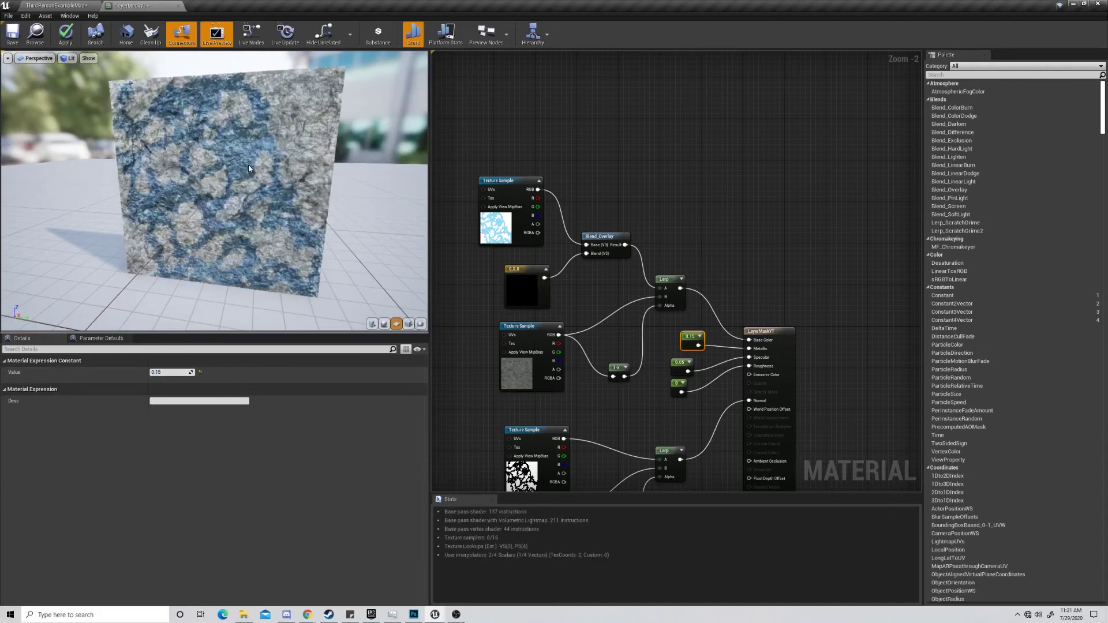
{"action": "left_click_drag", "start_coordinate": [255, 175], "coordinate": [281, 169]}
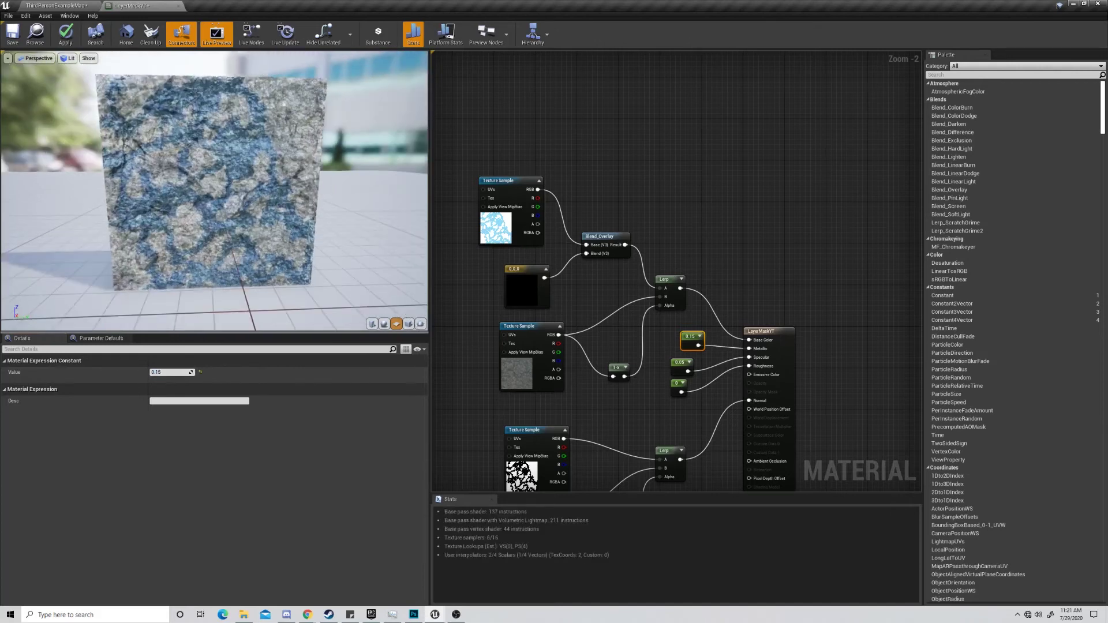
- Add a Constant node feeding the material's Ambient Occlusion input and enter its value
{"action": "right_click_drag", "start_coordinate": [854, 318], "coordinate": [893, 151]}
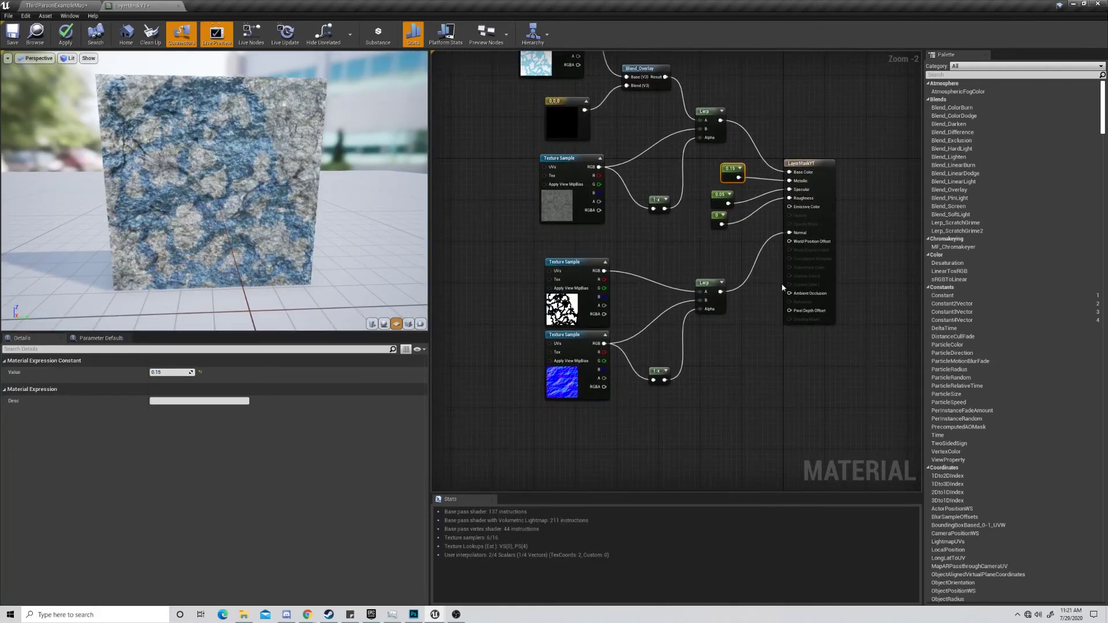
{"action": "left_click_drag", "start_coordinate": [789, 293], "coordinate": [749, 336]}
{"action": "type", "text": "const"}
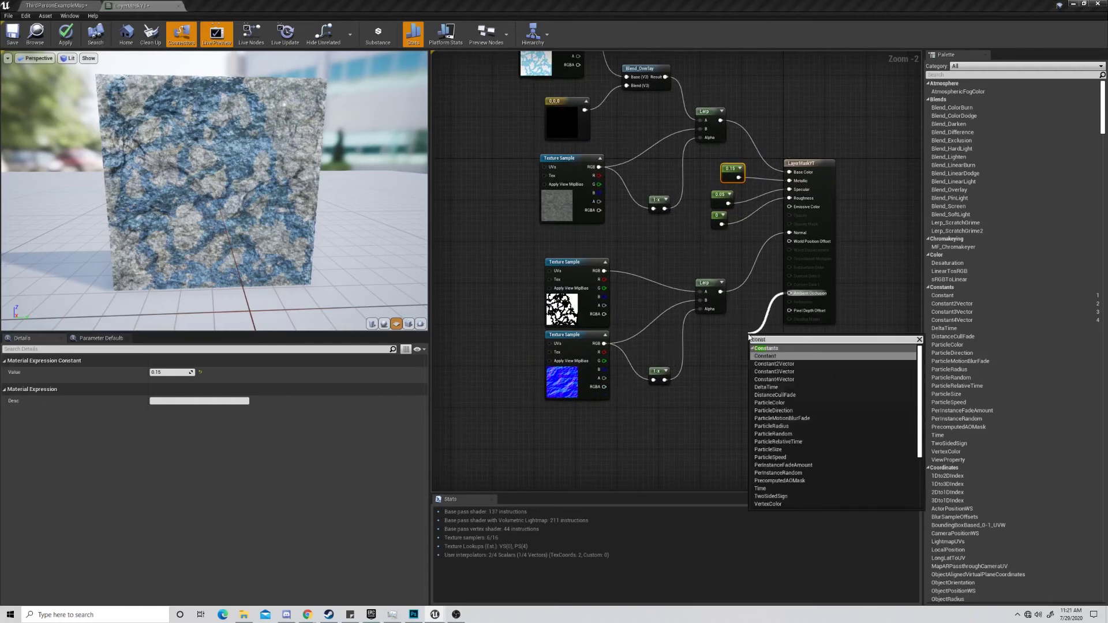
{"action": "key", "text": "Return"}
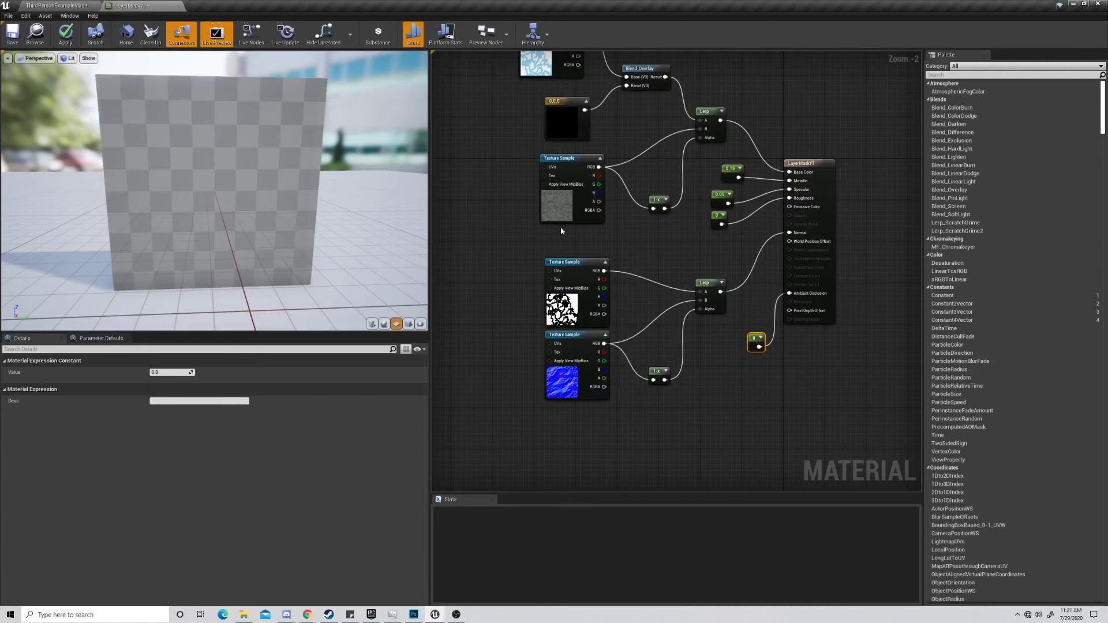
{"action": "left_click", "coordinate": [169, 373]}
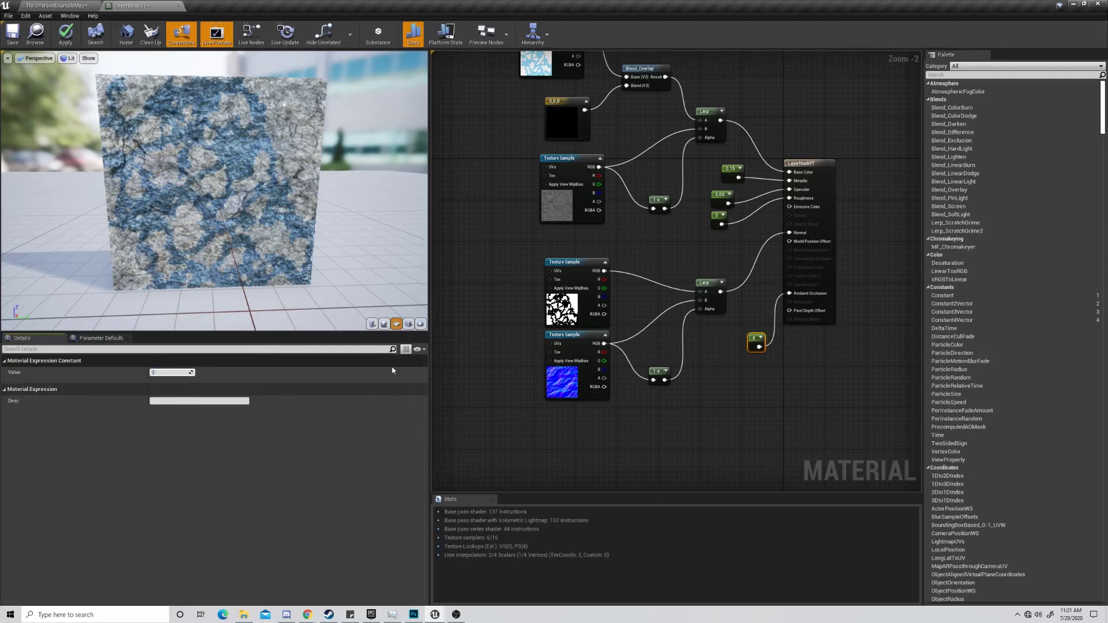
{"action": "key", "text": "Return"}
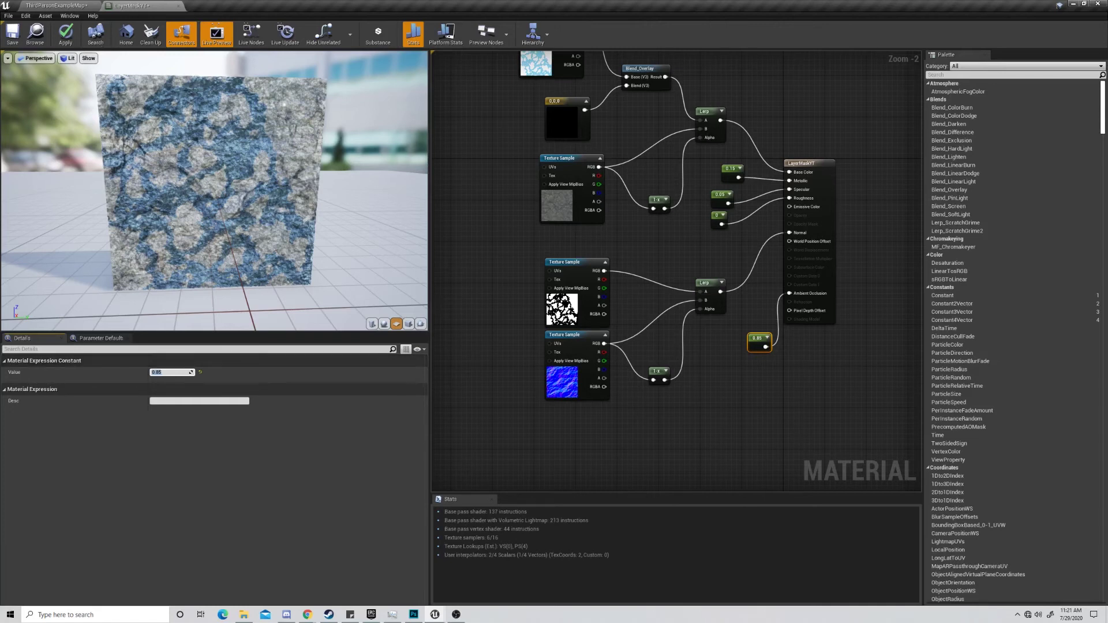
- Save the LayerMaskYT material and select the Cave_Puzzle_Rock_1_LOW rock in the level
{"action": "left_click", "coordinate": [13, 38]}
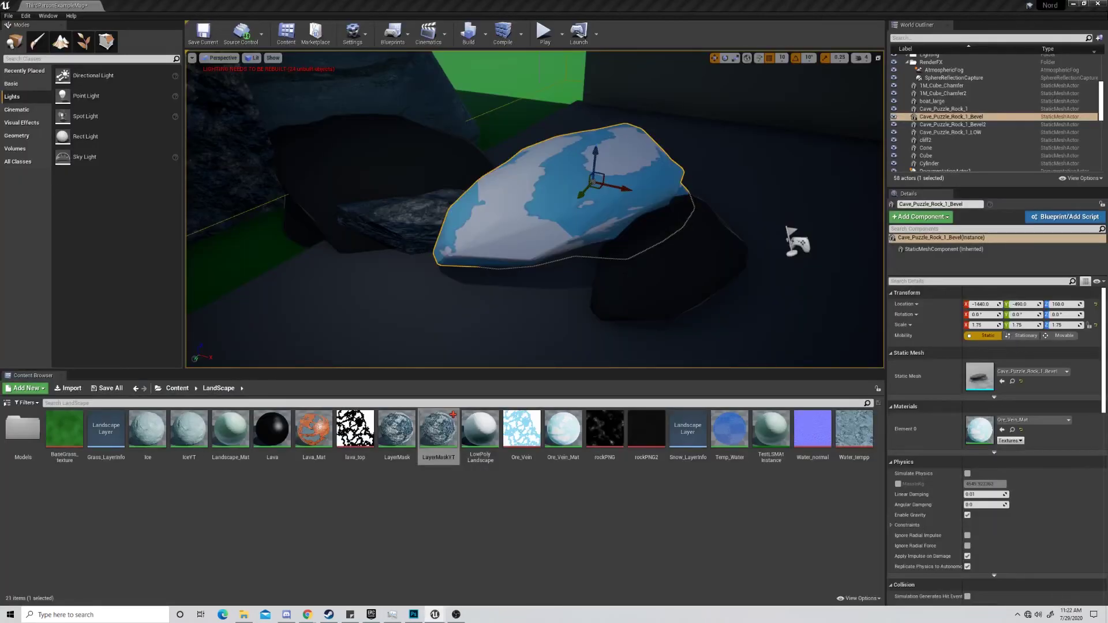
{"action": "left_click", "coordinate": [403, 223]}
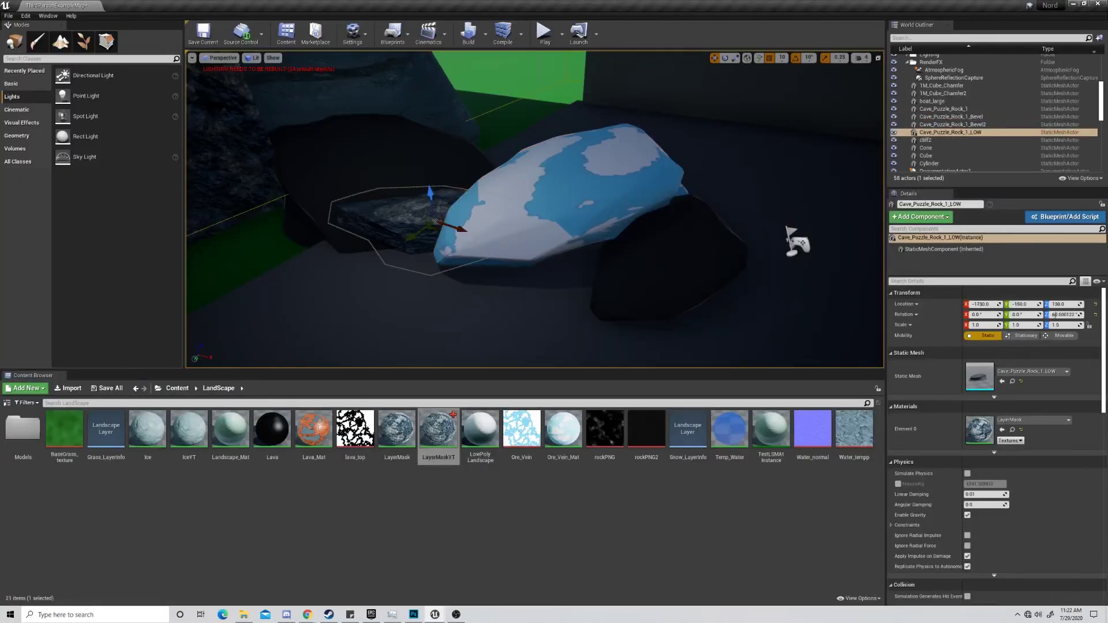
- Assign the Ice material to the Cave_Puzzle_Rock_1_LOW rock
{"action": "left_click", "coordinate": [1034, 421]}
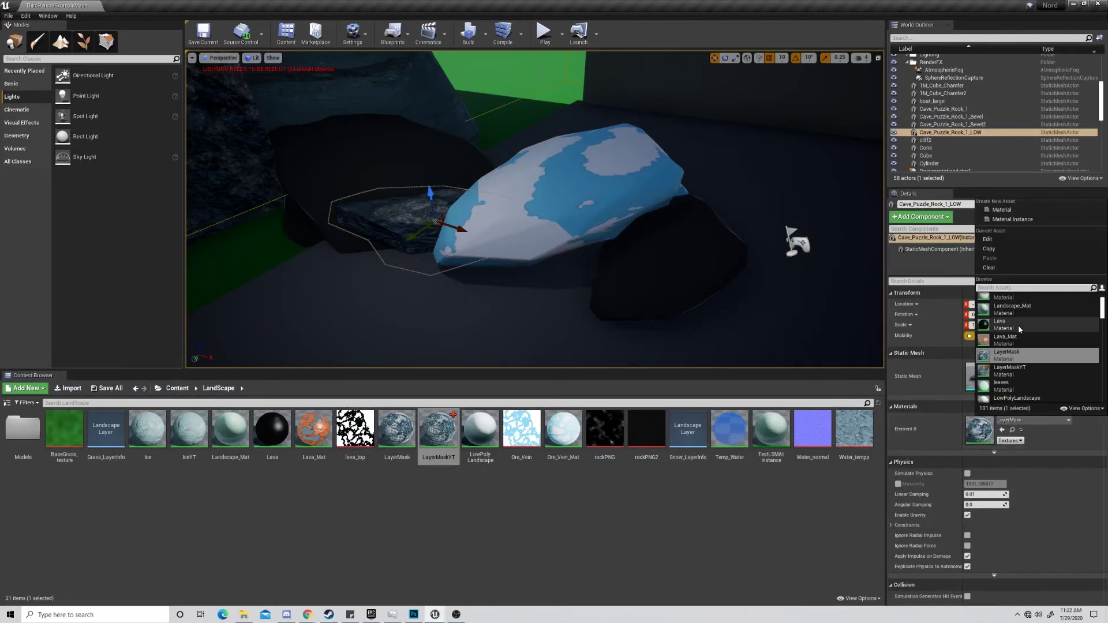
{"action": "scroll", "coordinate": [1019, 329], "scroll_direction": "up", "scroll_amount": 3}
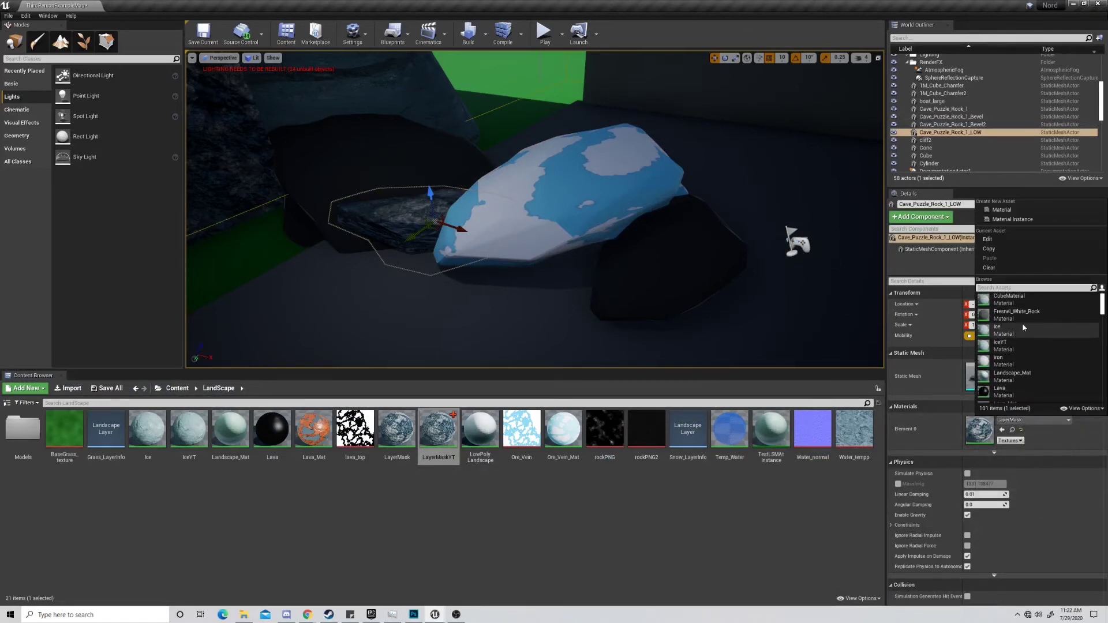
{"action": "left_click", "coordinate": [1023, 327]}
- Assign the Fresnel_White_Rock material to the Cave_Puzzle_Rock_1_Bevel rock
{"action": "left_click", "coordinate": [566, 196]}
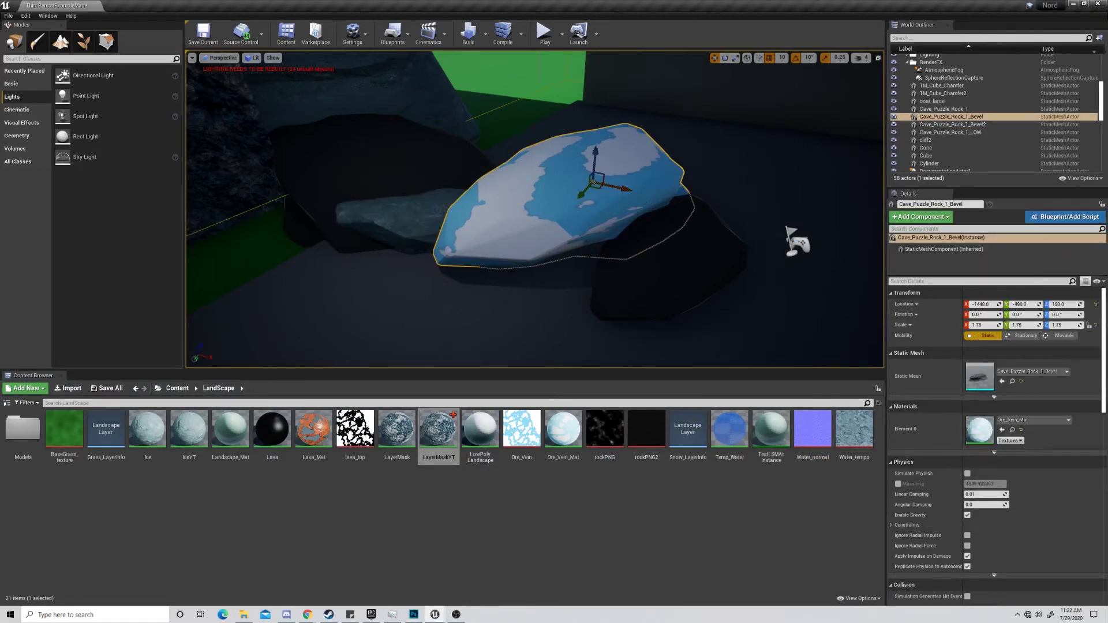
{"action": "left_click", "coordinate": [1028, 420]}
{"action": "scroll", "coordinate": [1035, 344], "scroll_direction": "up", "scroll_amount": 10}
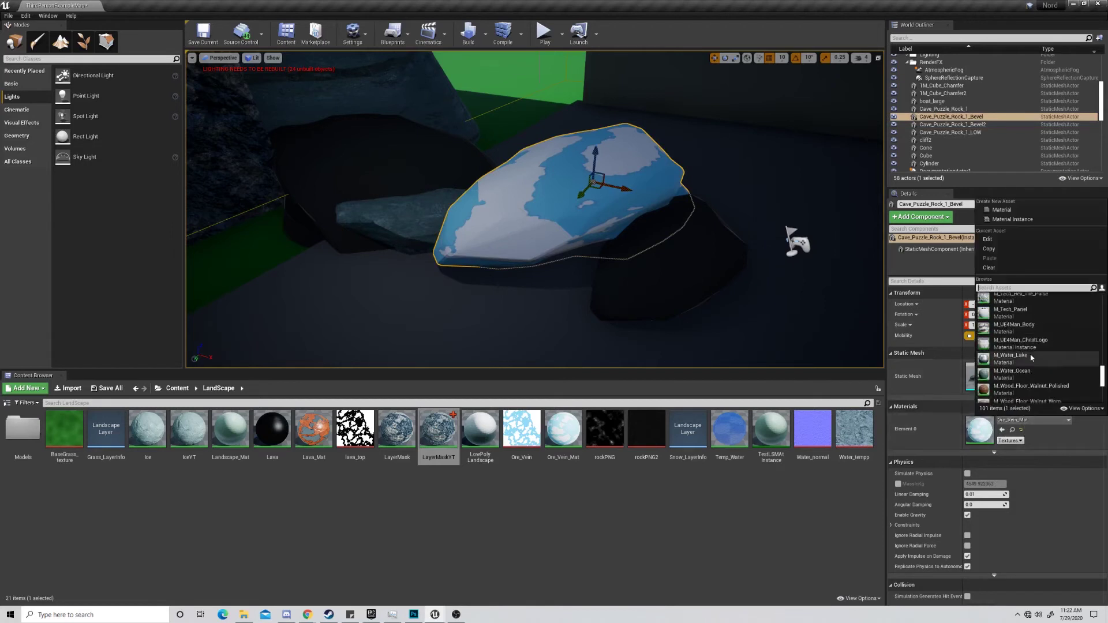
{"action": "scroll", "coordinate": [1040, 338], "scroll_direction": "up", "scroll_amount": 10}
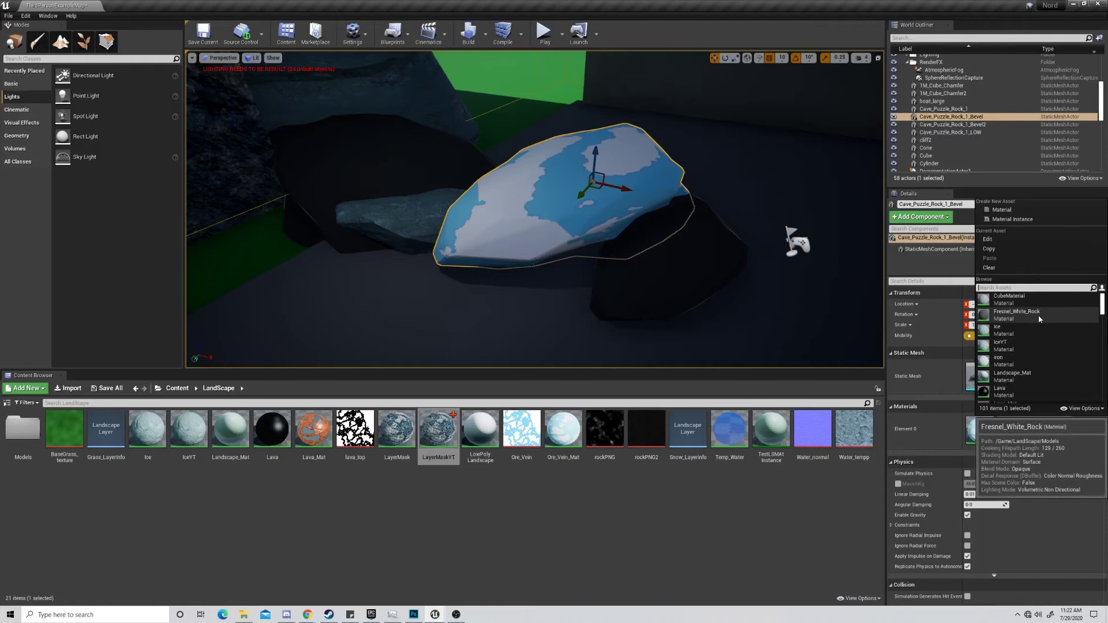
{"action": "left_click", "coordinate": [1038, 315]}
{"action": "left_click", "coordinate": [602, 89]}
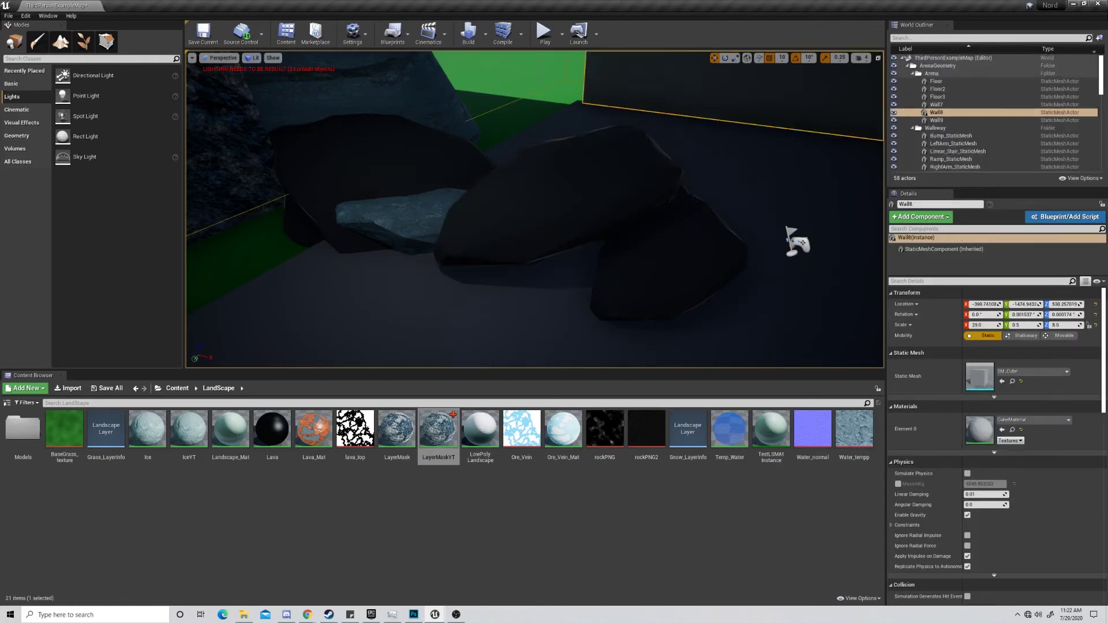
- Apply the LayerMaskYT material to the Cave_Puzzle_Rock_1_LOW rock and to the large upright rock wall beside it
{"action": "left_click", "coordinate": [419, 219]}
{"action": "key", "text": "w"}
{"action": "right_click_drag", "start_coordinate": [532, 108], "coordinate": [497, 100]}
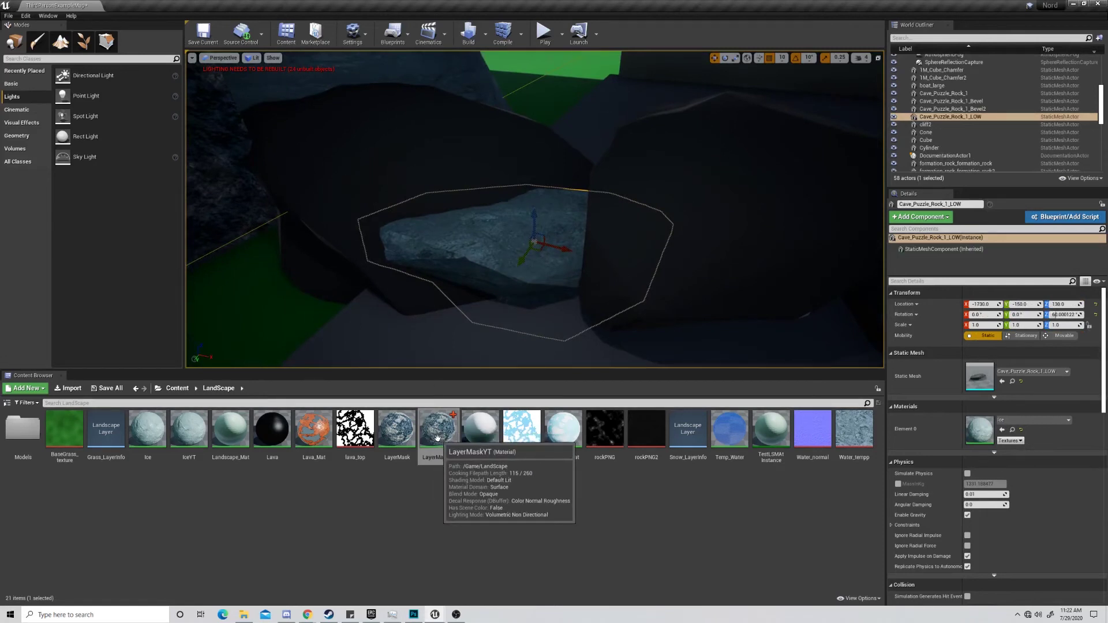
{"action": "left_click_drag", "start_coordinate": [437, 437], "coordinate": [512, 255]}
{"action": "mouse_move", "coordinate": [512, 254]}
{"action": "right_mouse_down"}
{"action": "mouse_move", "coordinate": [495, 236]}
{"action": "mouse_move", "coordinate": [471, 254]}
{"action": "mouse_move", "coordinate": [514, 252]}
{"action": "right_mouse_up"}
{"action": "key", "text": "w"}
{"action": "key", "text": "s"}
{"action": "key", "text": "w"}
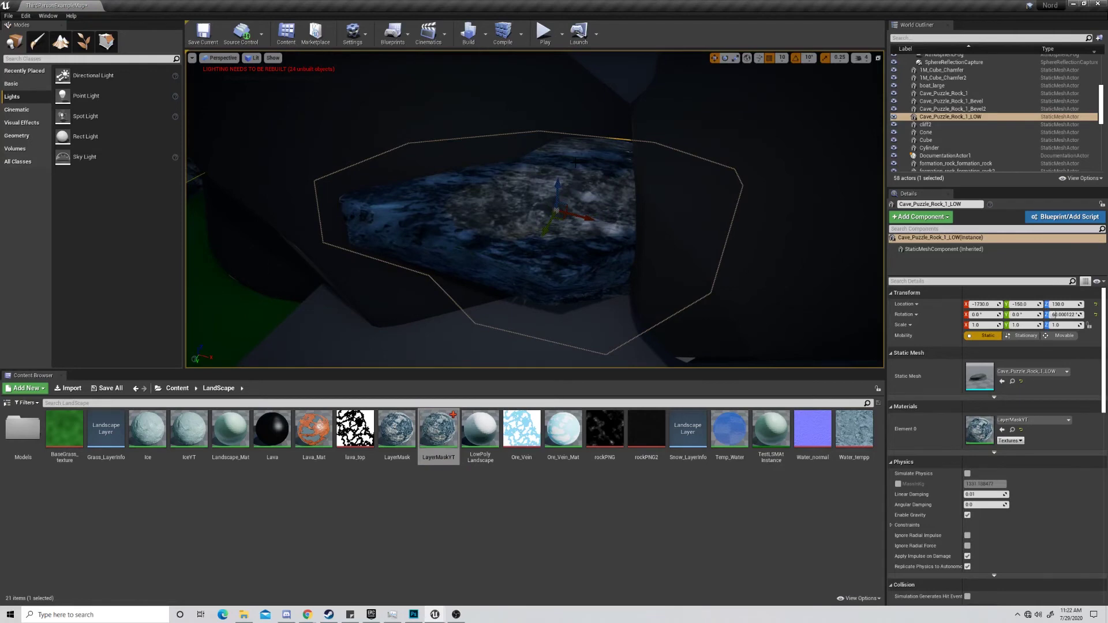
{"action": "right_click_drag", "start_coordinate": [575, 163], "coordinate": [430, 182]}
{"action": "left_click_drag", "start_coordinate": [445, 440], "coordinate": [534, 183]}
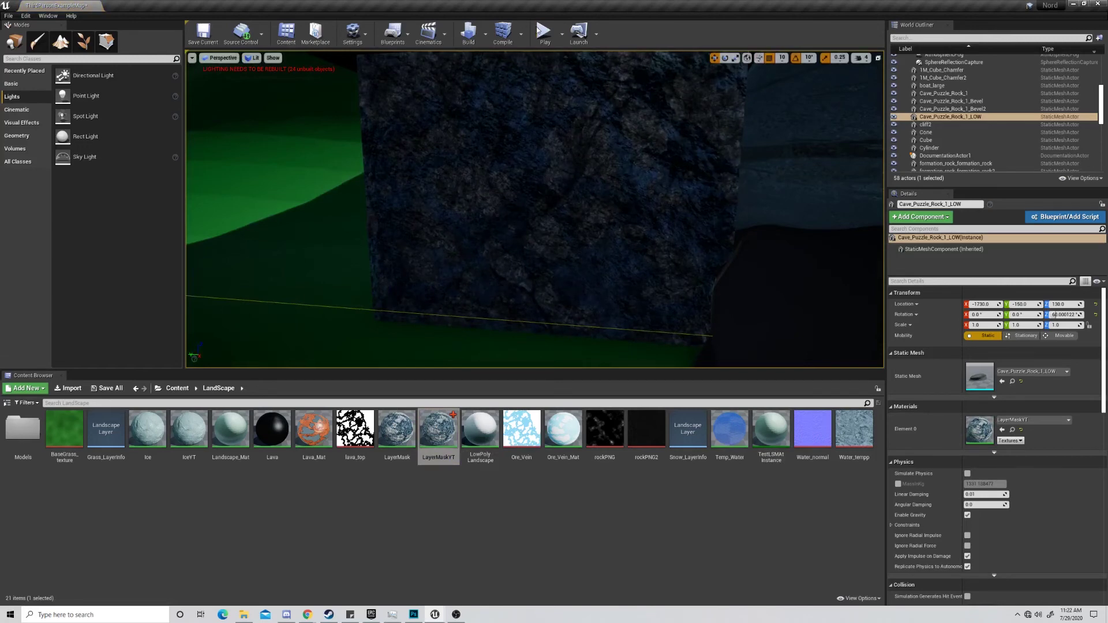
- Play the level and run the character along the large rock wall to examine its surface from different angles
{"action": "left_click", "coordinate": [543, 33]}
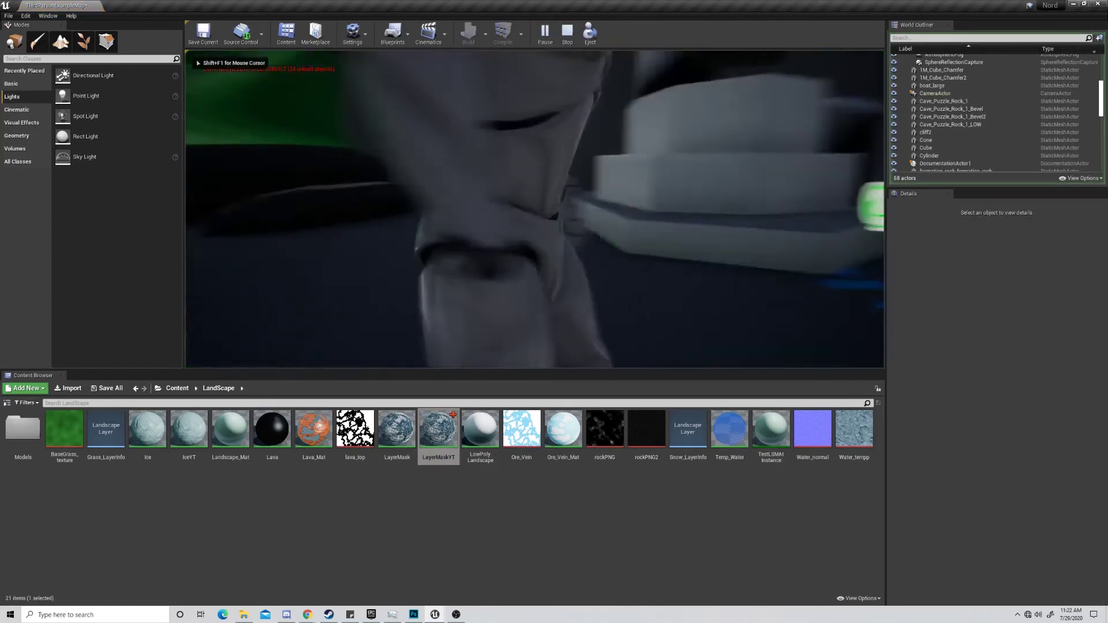
{"action": "key", "text": "w"}
{"action": "key", "text": "a"}
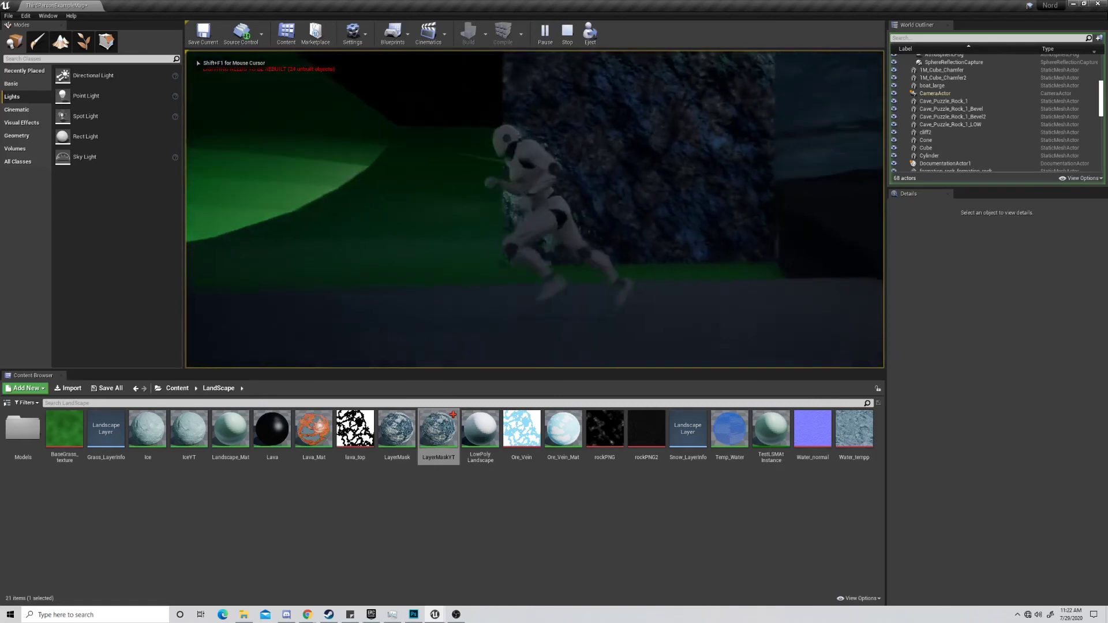
{"action": "key", "text": "a"}
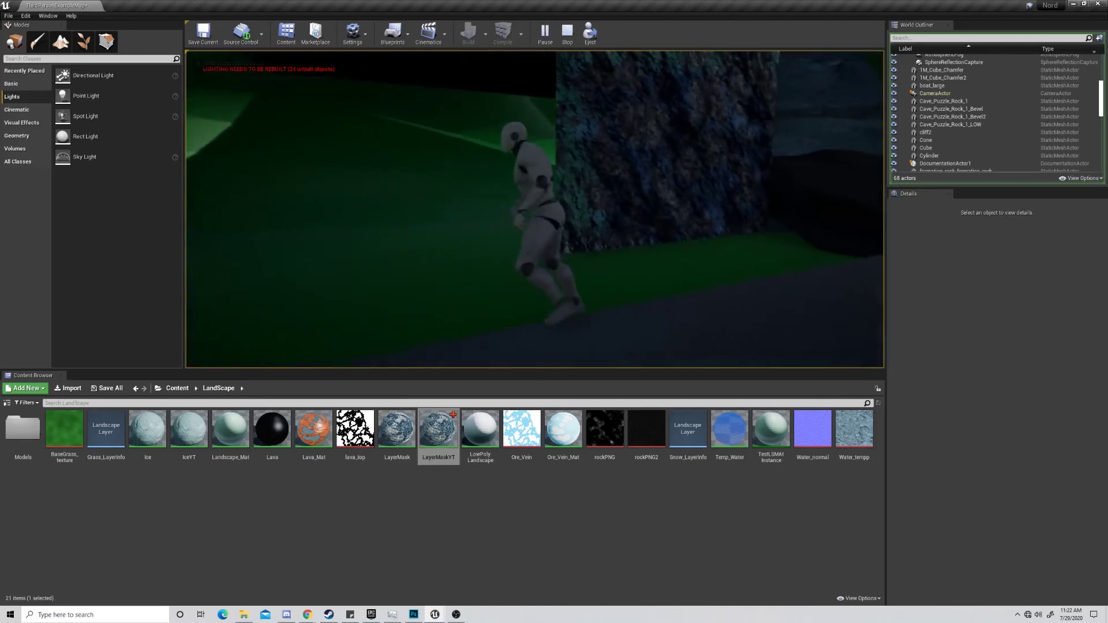
{"action": "key", "text": "s"}
{"action": "key", "text": "d"}
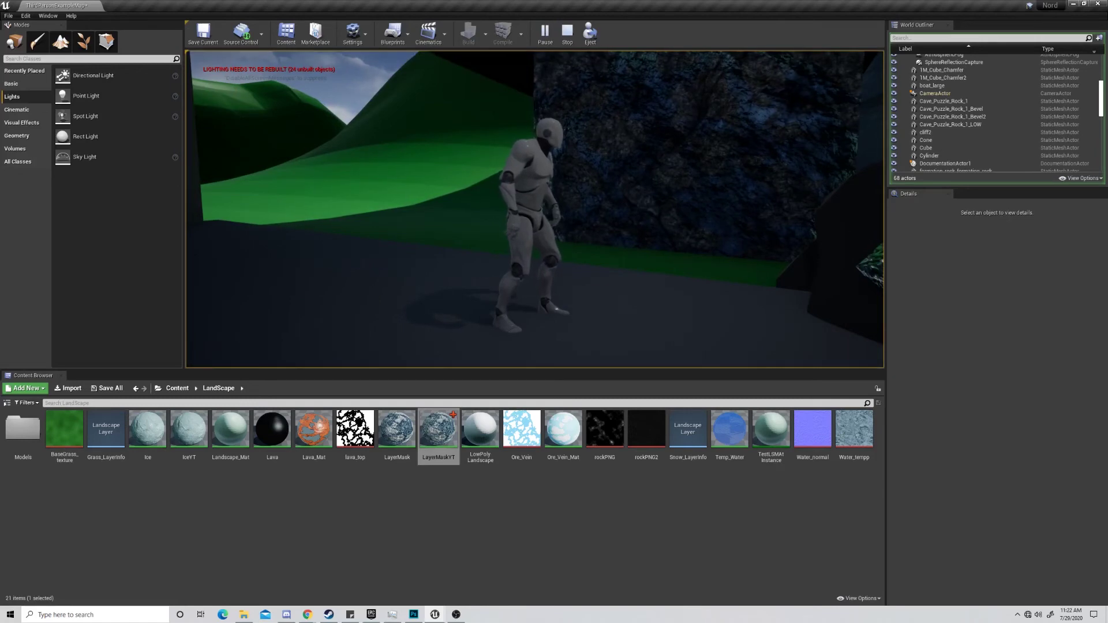
{"action": "key", "text": "w"}
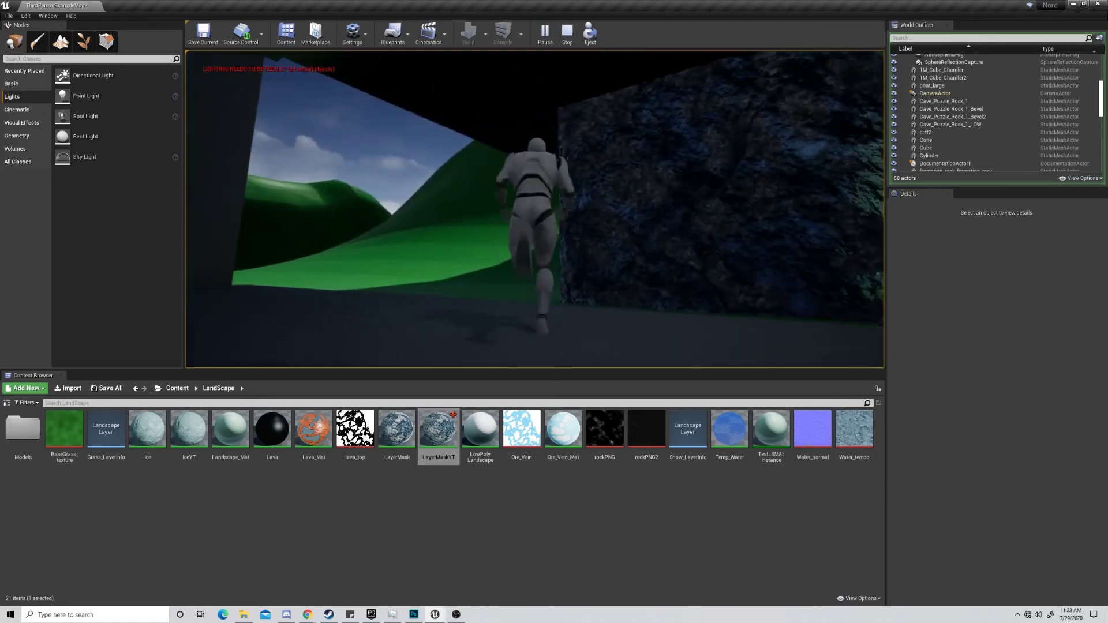
{"action": "key", "text": "a"}
{"action": "key", "text": "d"}
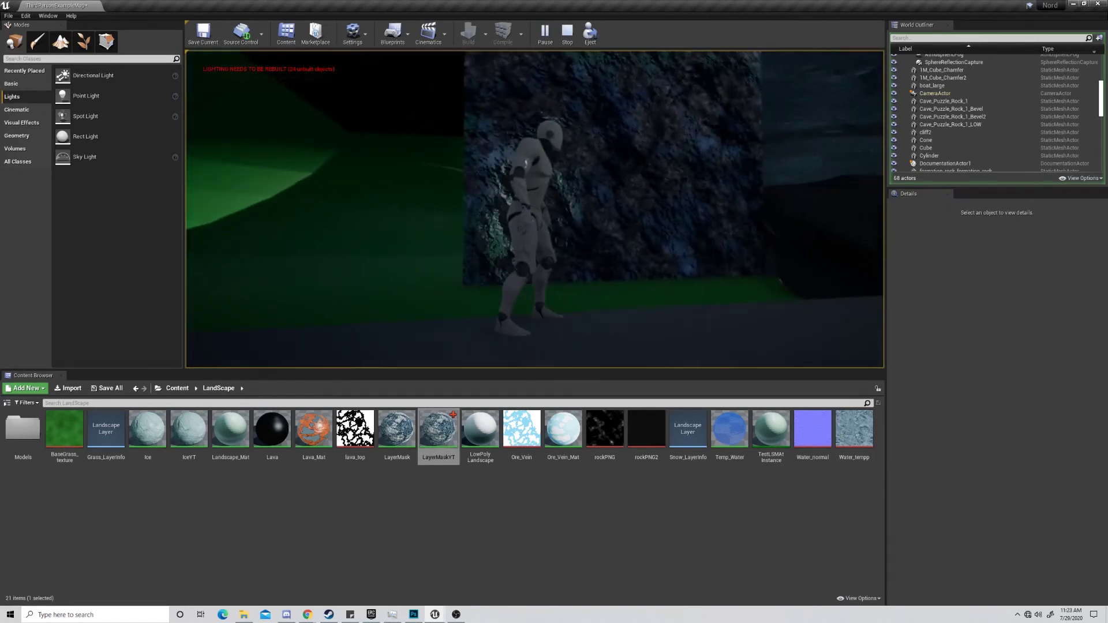
{"action": "key", "text": "w"}
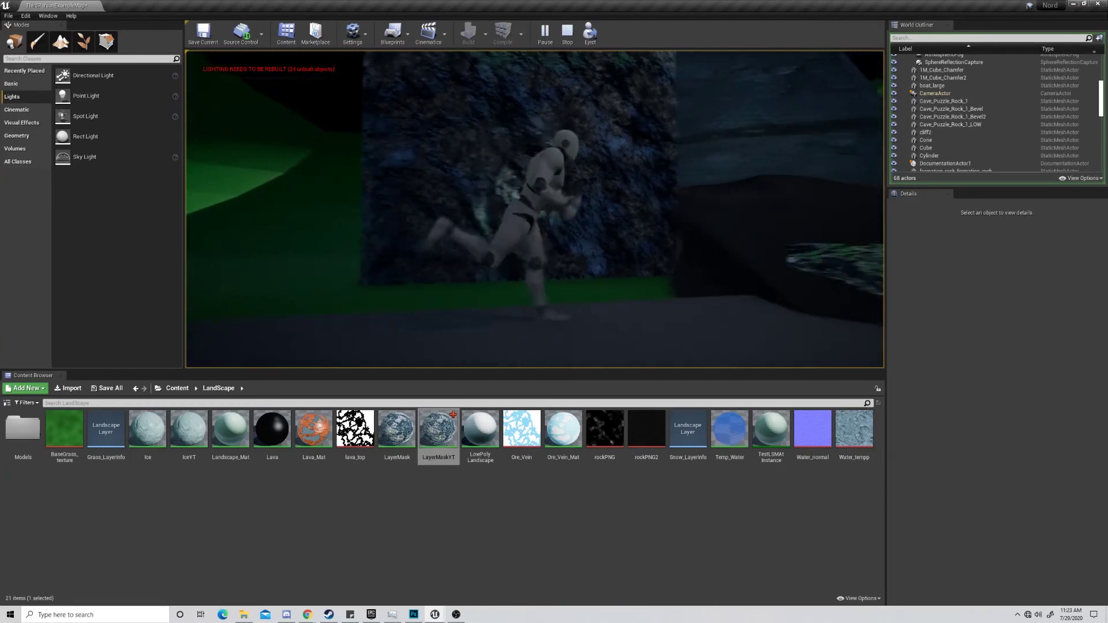
{"action": "key", "text": "a"}
{"action": "key", "text": "d"}
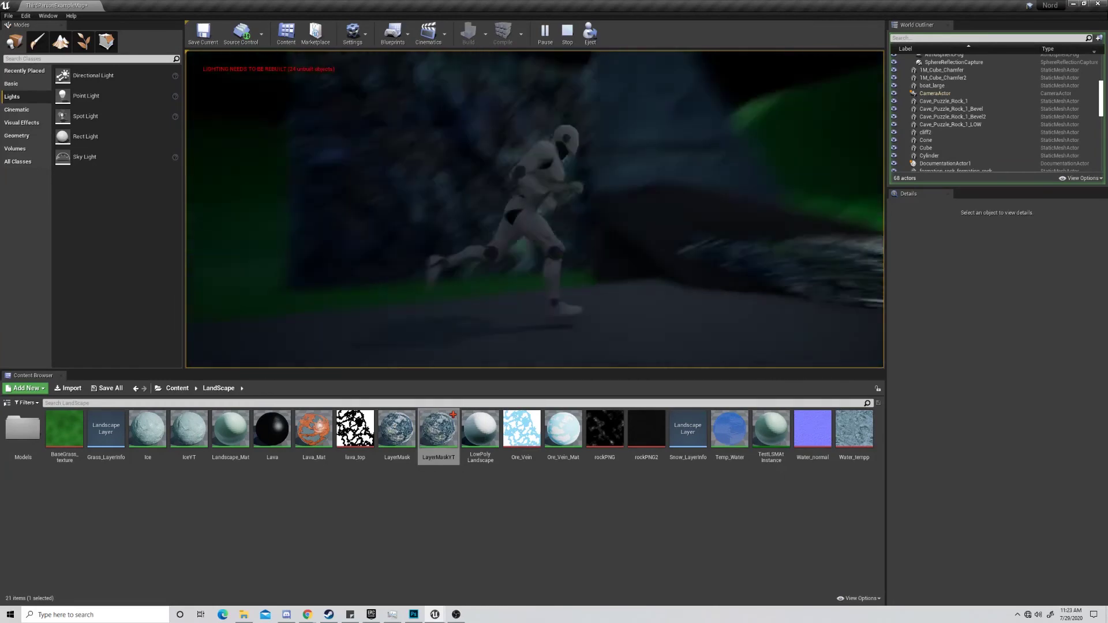
- Run the character up onto the low cave rock and examine the LayerMaskYT surface up close
{"action": "key", "text": "w"}
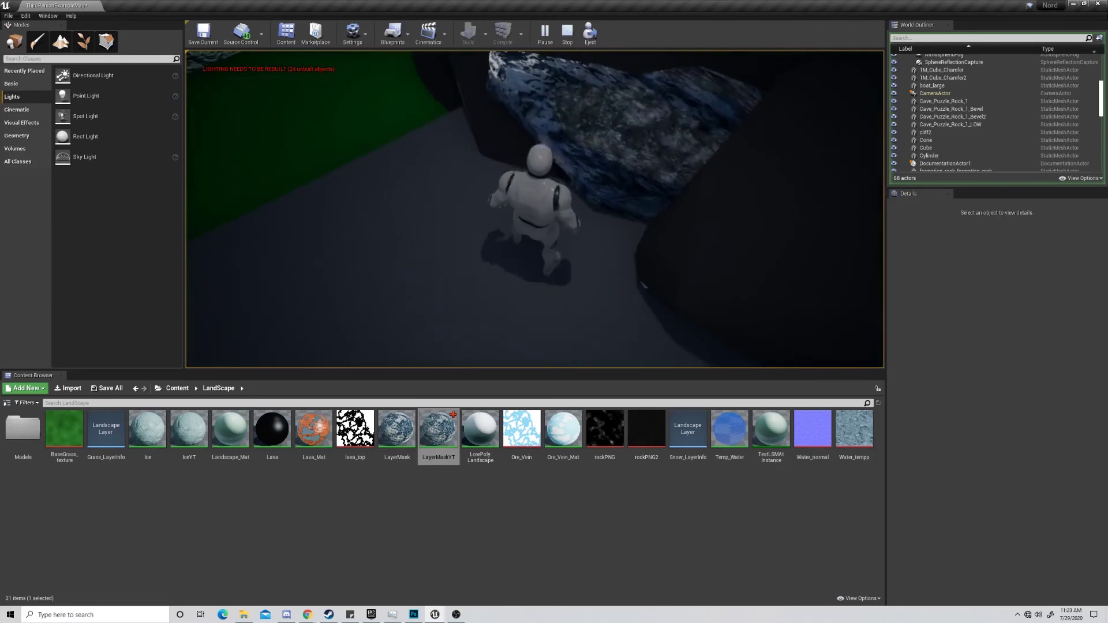
{"action": "key", "text": "w"}
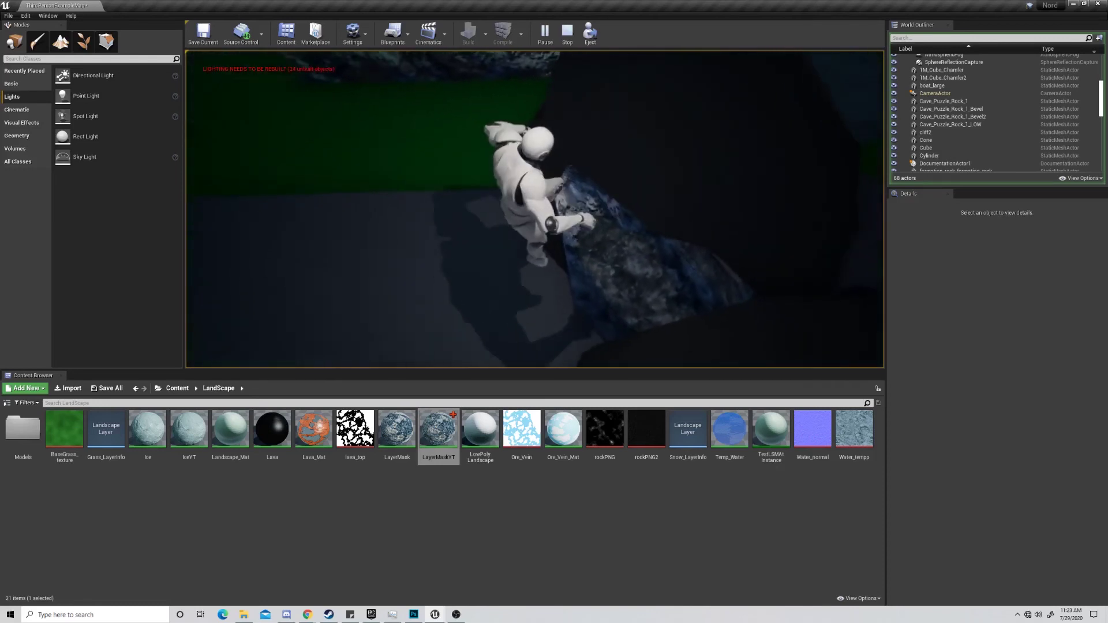
{"action": "key", "text": "w"}
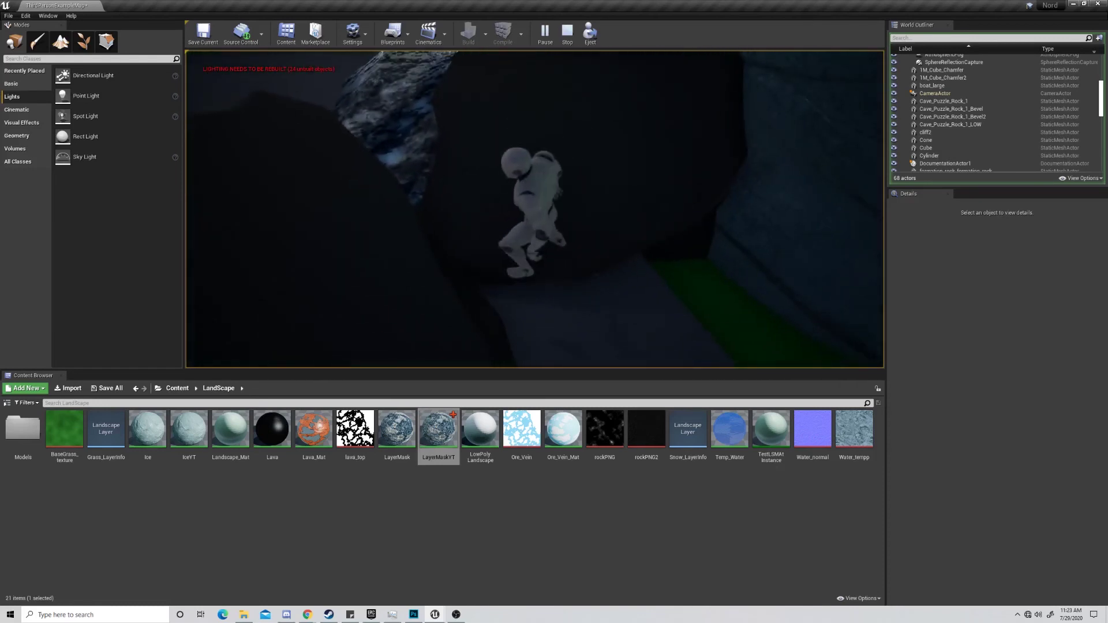
{"action": "key", "text": "a"}
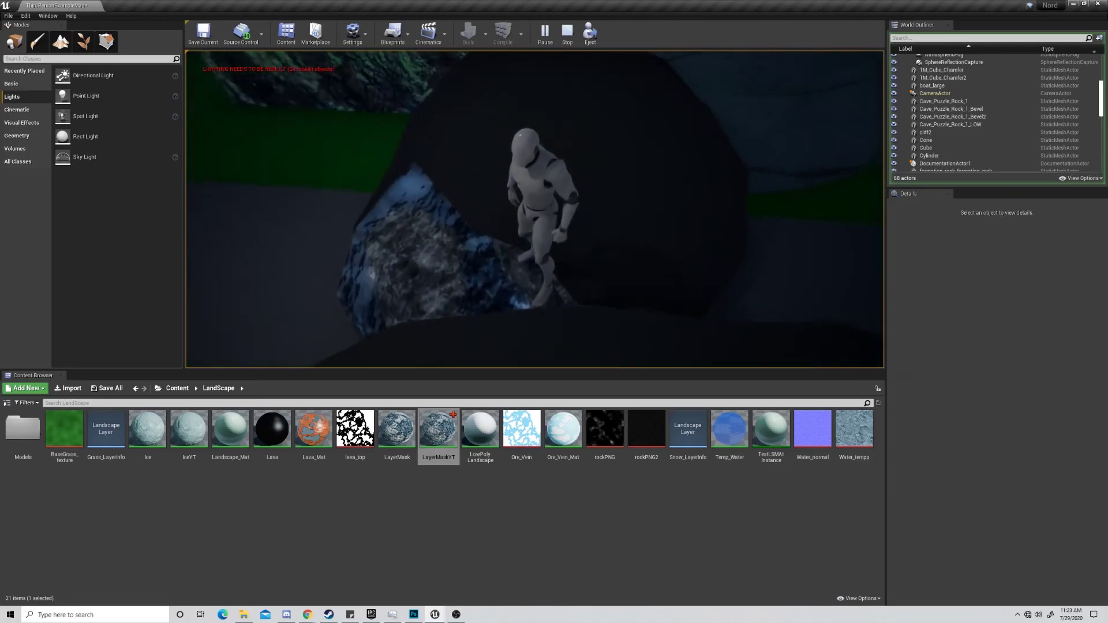
- Review the Metallic constant in the LayerMaskYT material graph, then close the graph and return to the running level
{"action": "key", "text": "alt+Tab"}
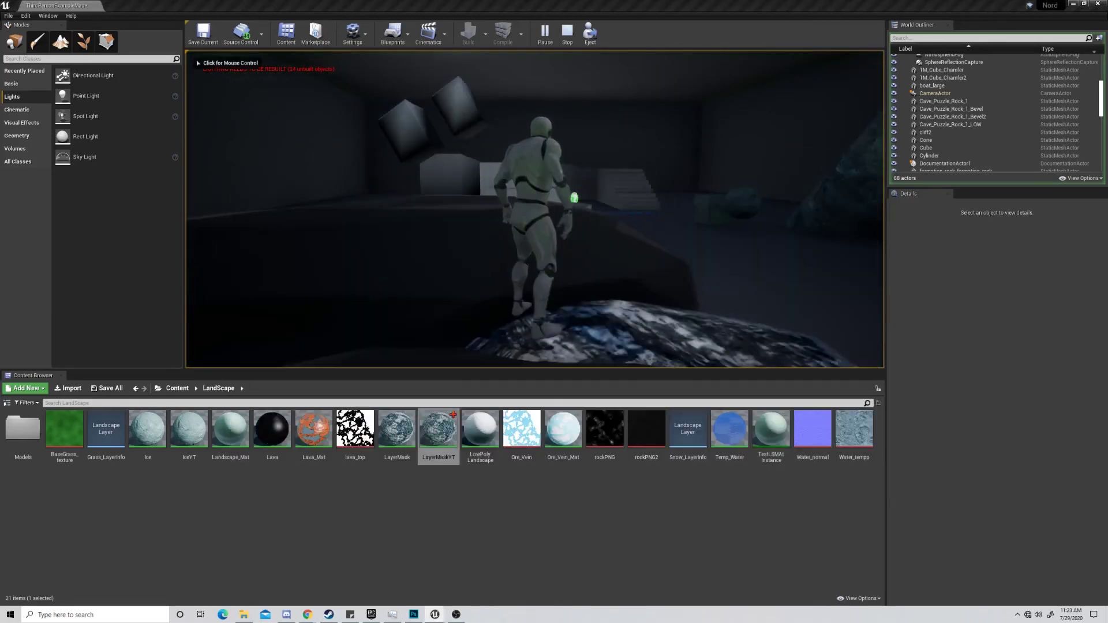
{"action": "left_click_drag", "start_coordinate": [0, 104], "coordinate": [391, 6]}
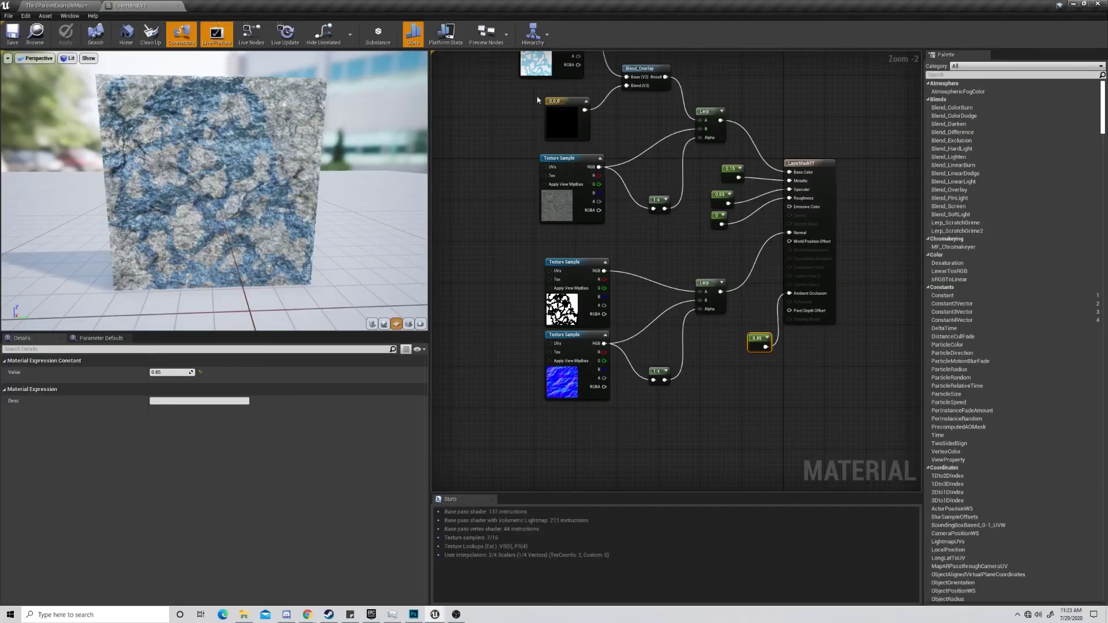
{"action": "left_click", "coordinate": [728, 179]}
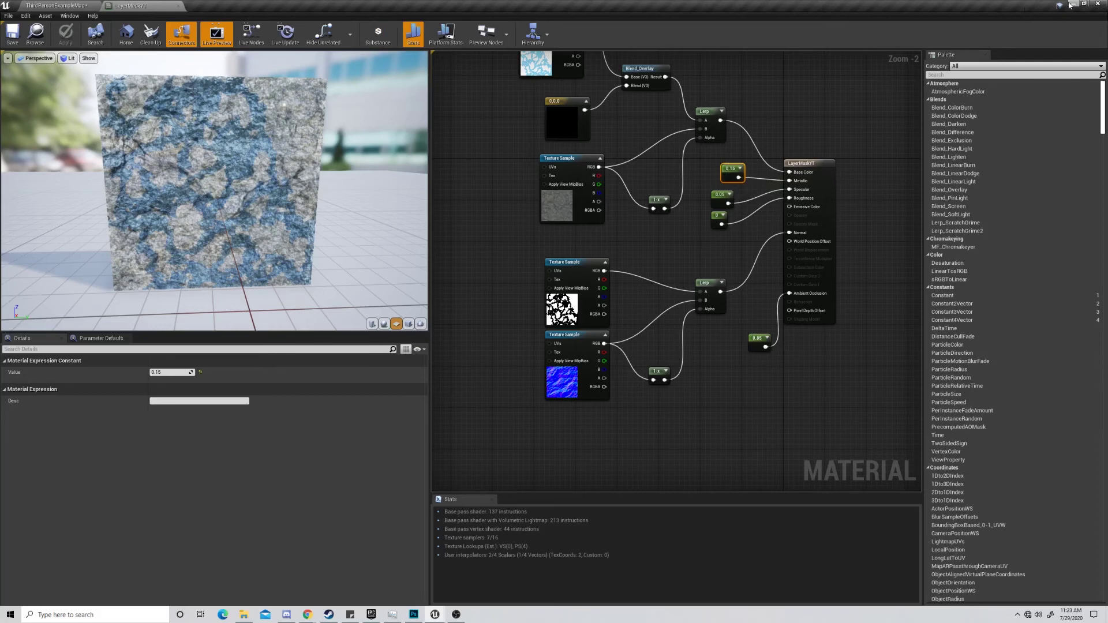
{"action": "left_click", "coordinate": [177, 7]}
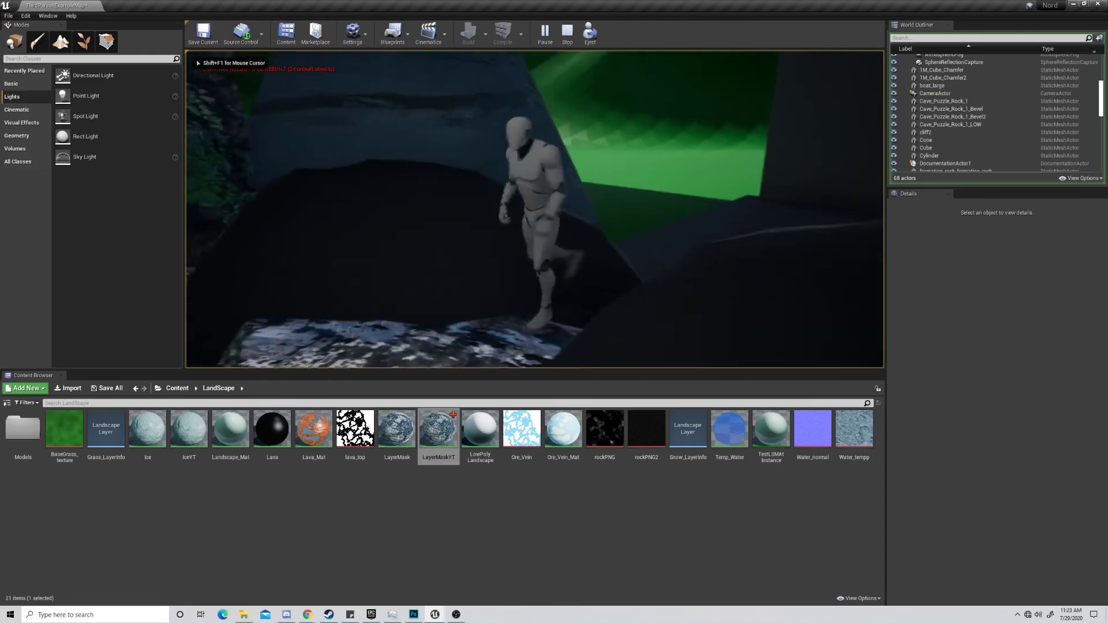
- Run the character around the cave and outside it to compare the rock wall and rocks under different lighting
{"action": "key", "text": "a"}
{"action": "key", "text": "w"}
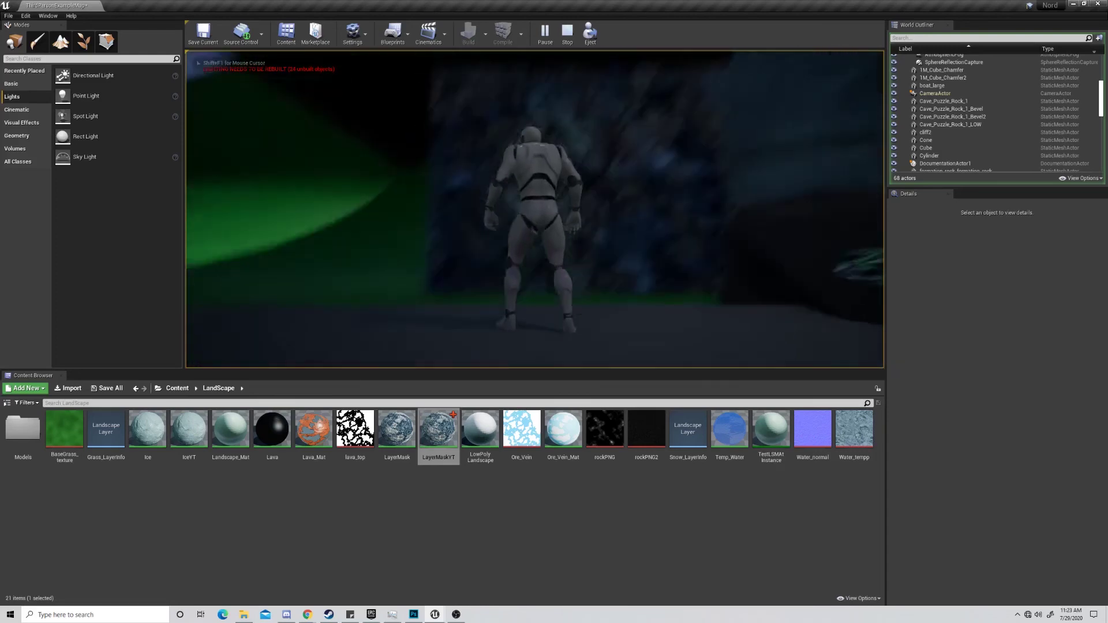
{"action": "key", "text": "a"}
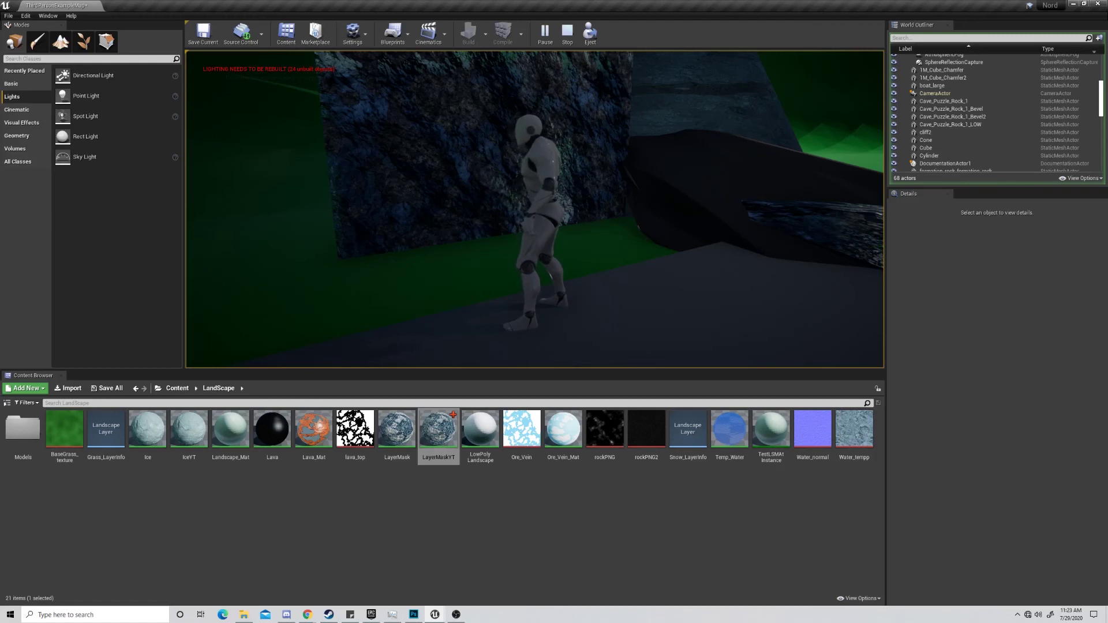
{"action": "key", "text": "w"}
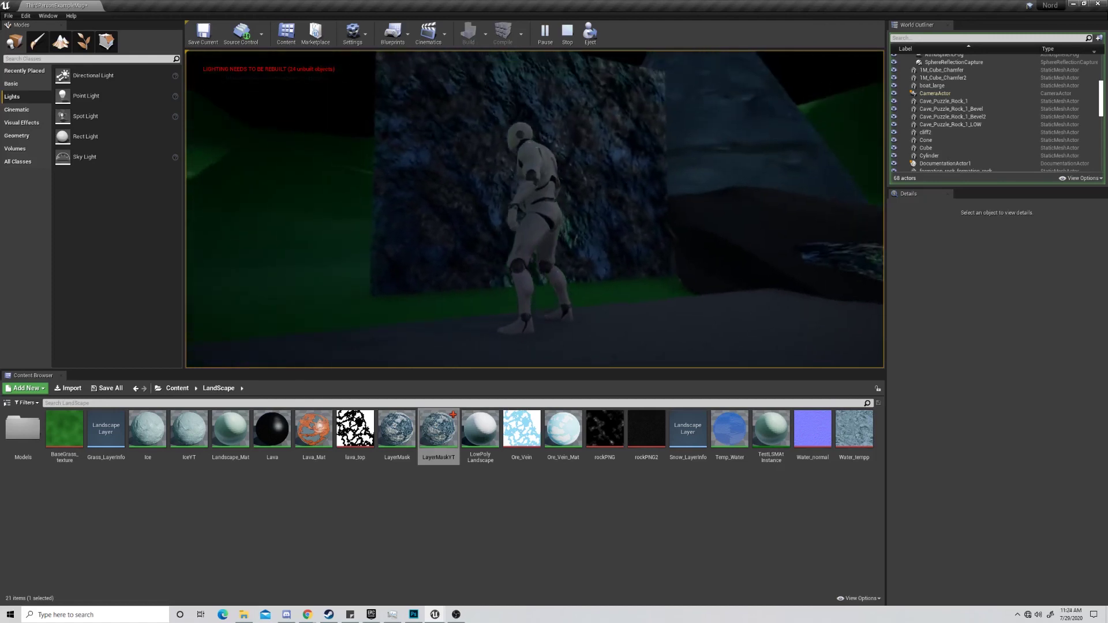
{"action": "key", "text": "w"}
{"action": "key", "text": "w"}
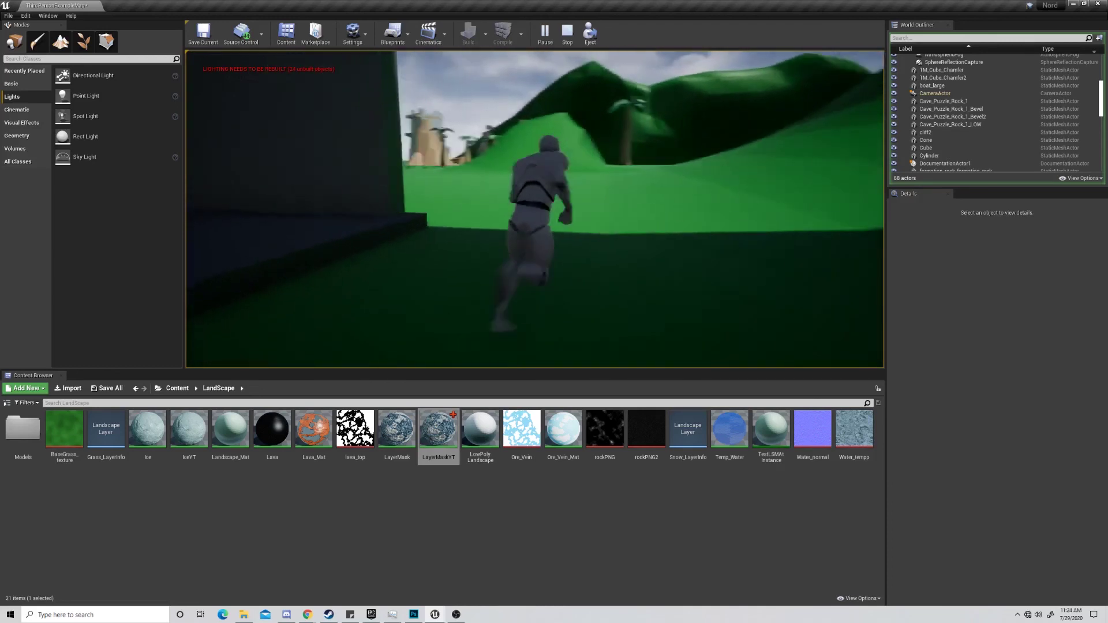
{"action": "key", "text": "space"}
{"action": "key", "text": "w"}
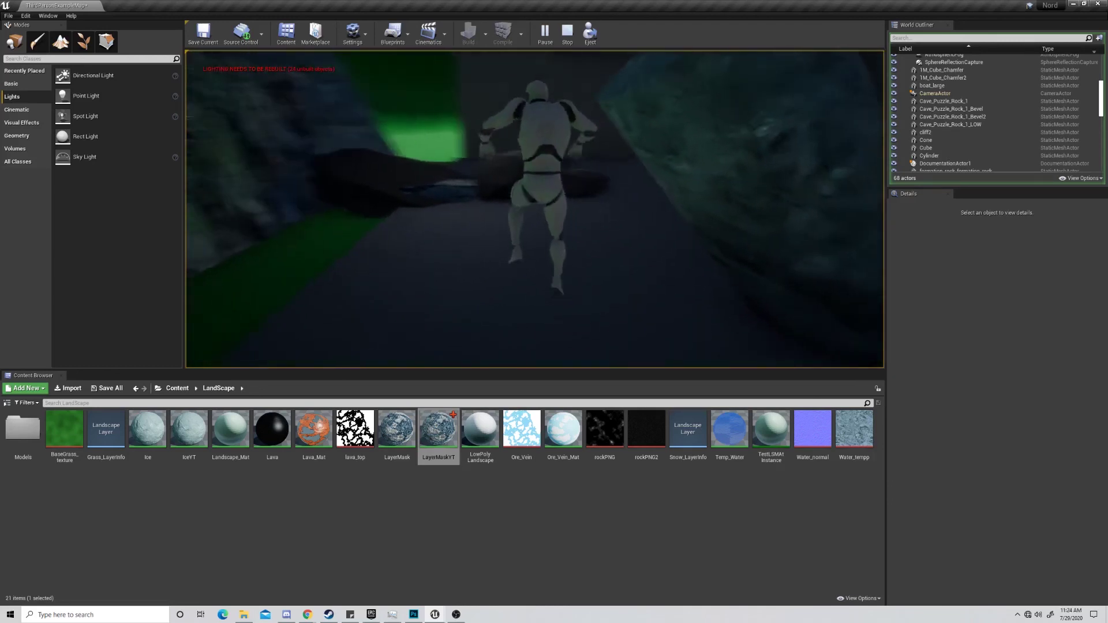
{"action": "key", "text": "w"}
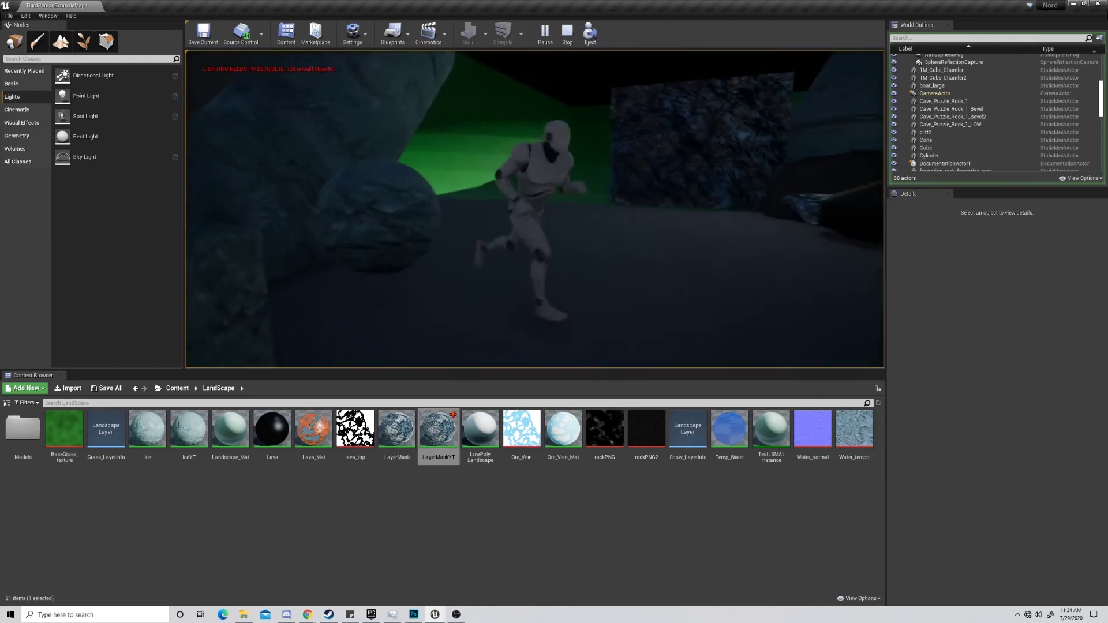